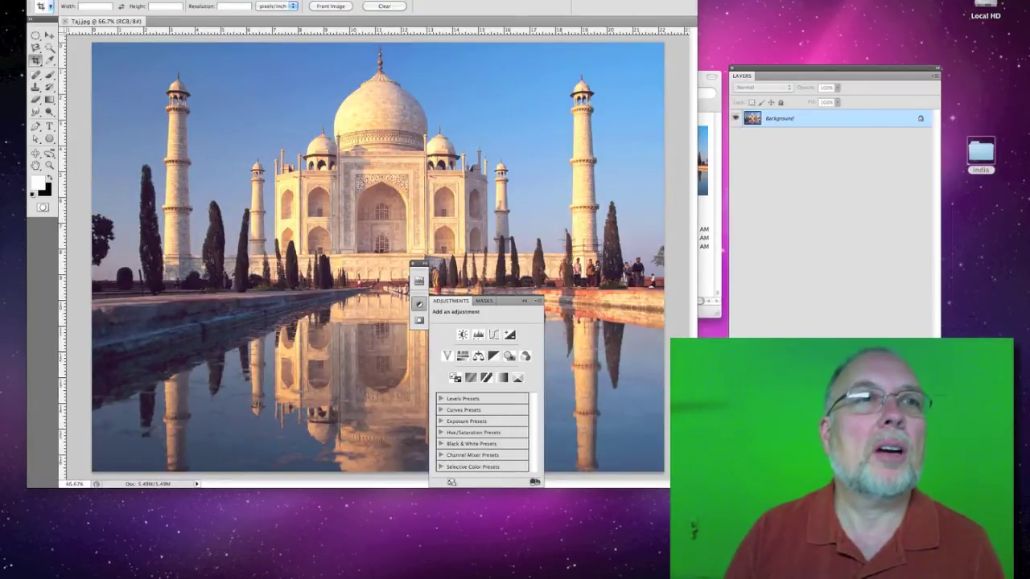
Check the Taj Mahal image's pixel dimensions, document size and resolution.
click(153, 69)
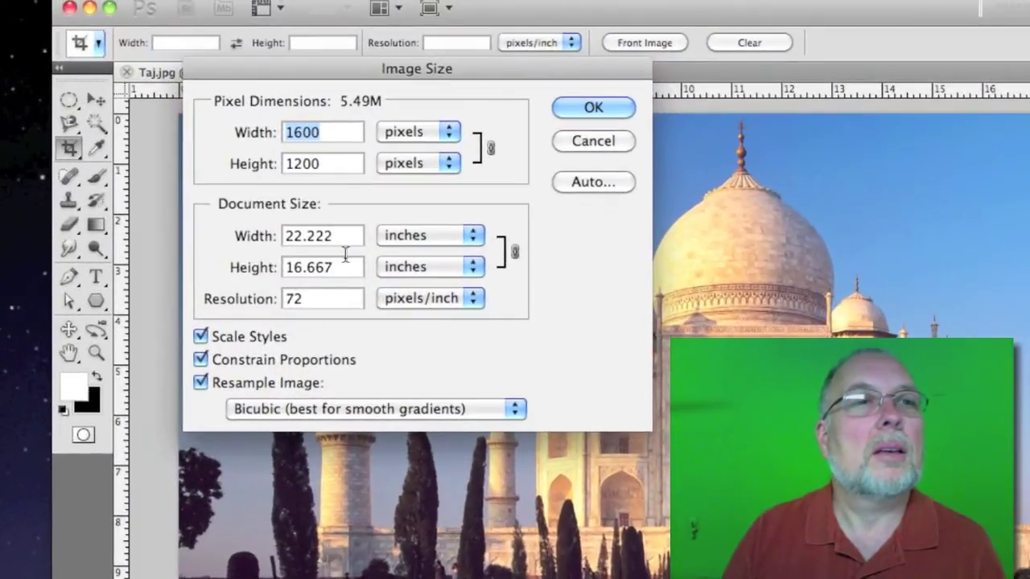
click(573, 109)
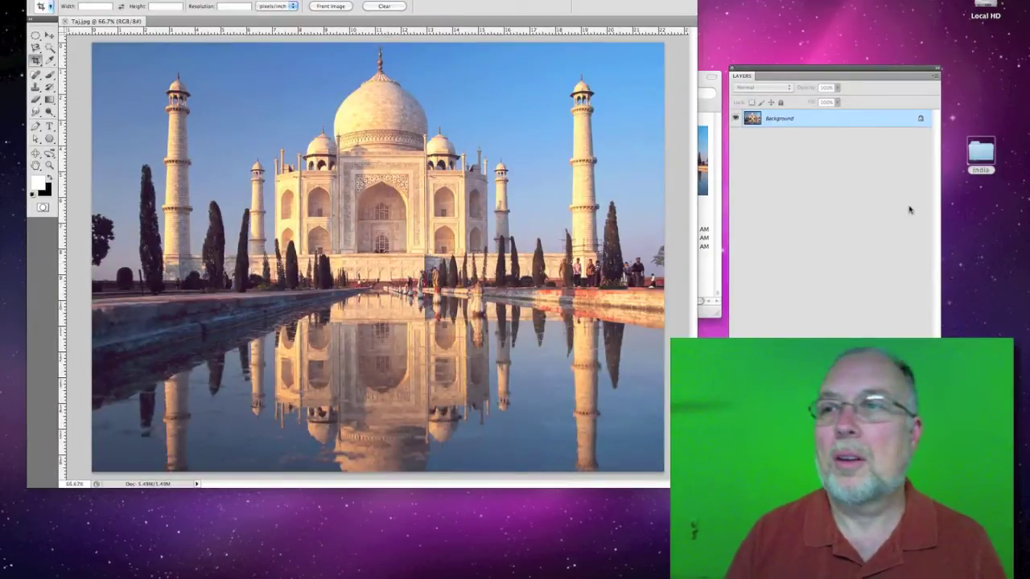
Open cattle.jpg, people.jpg and tiger-regal.jpg from the desktop's india folder in Adobe Photoshop CS5.
double_click(979, 153)
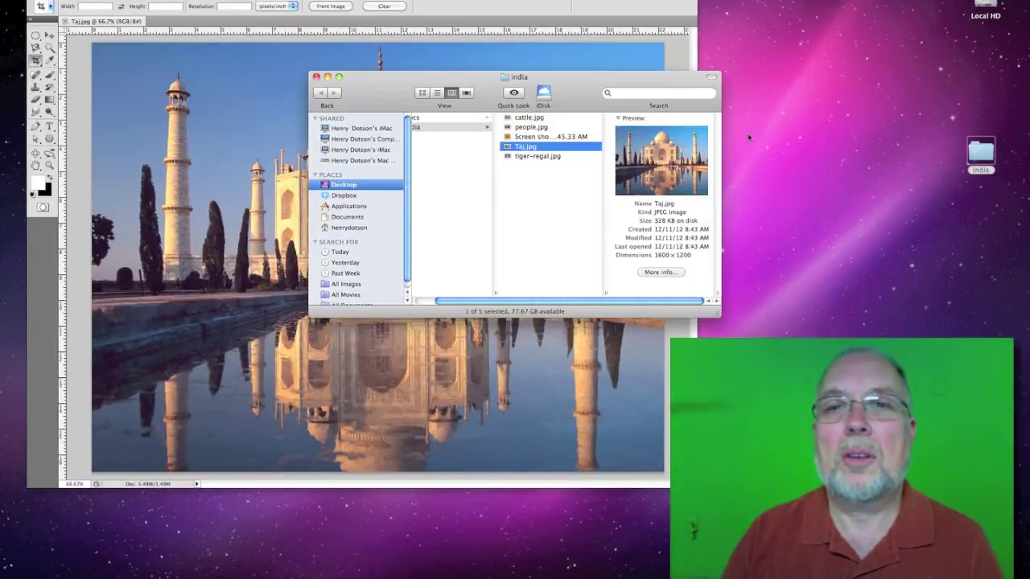
click(540, 119)
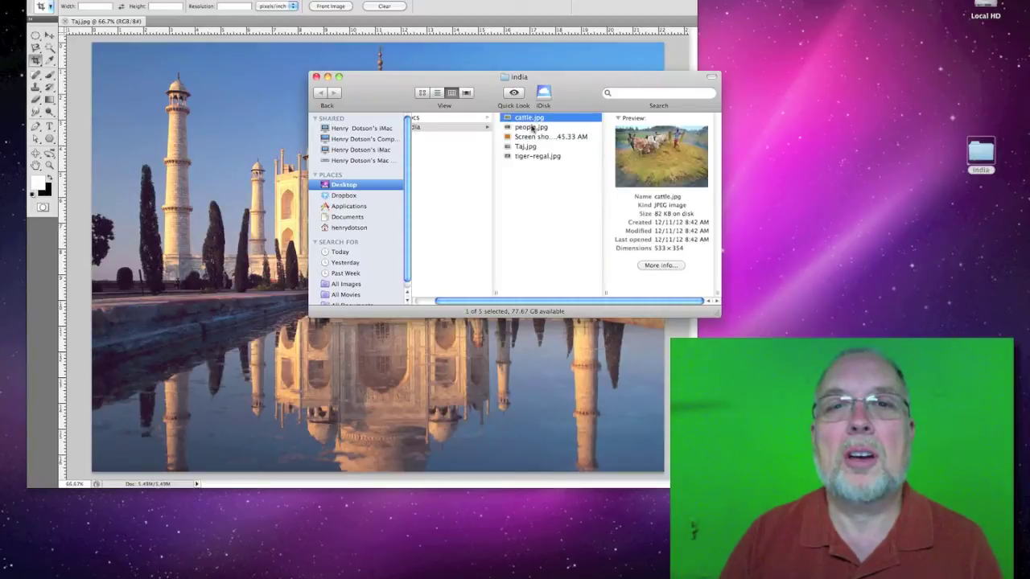
shift+click(532, 127)
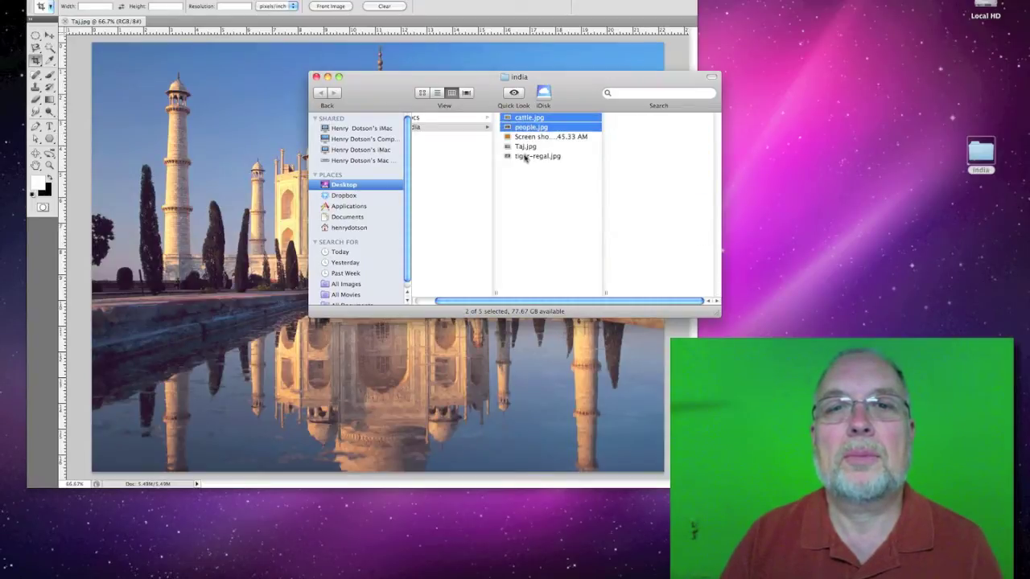
super+click(525, 158)
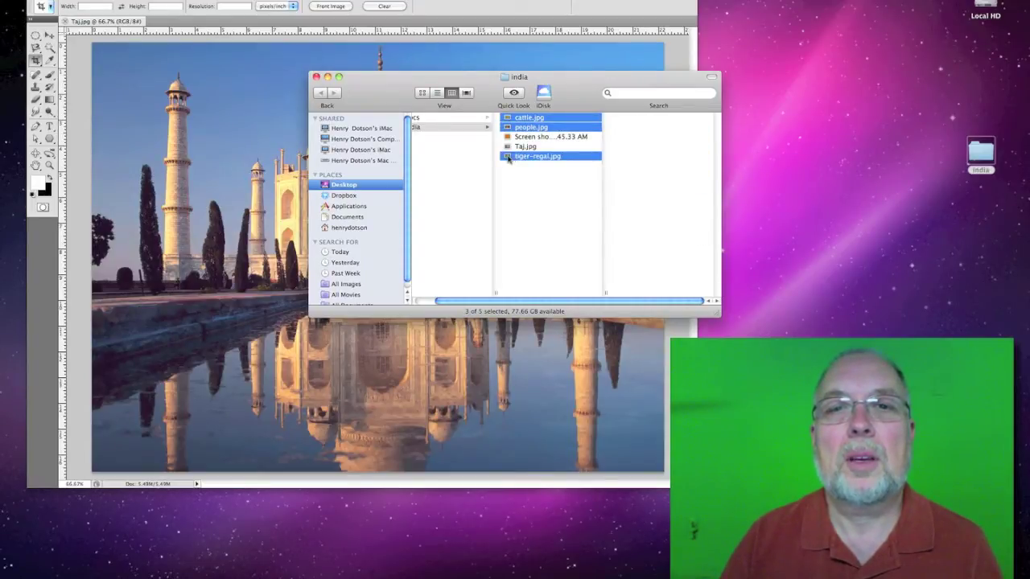
right_click(509, 158)
mouse_move(535, 172)
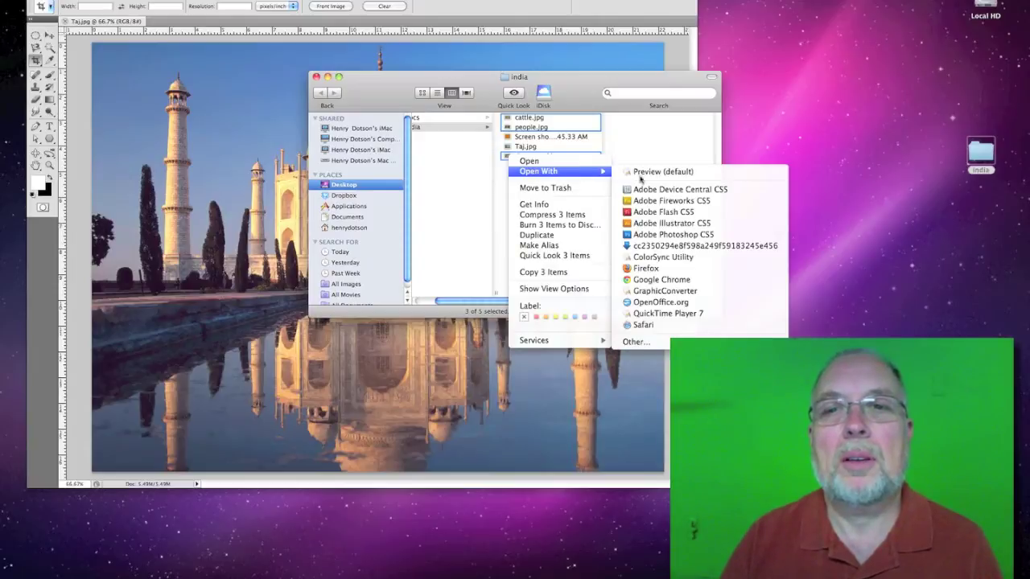
click(646, 235)
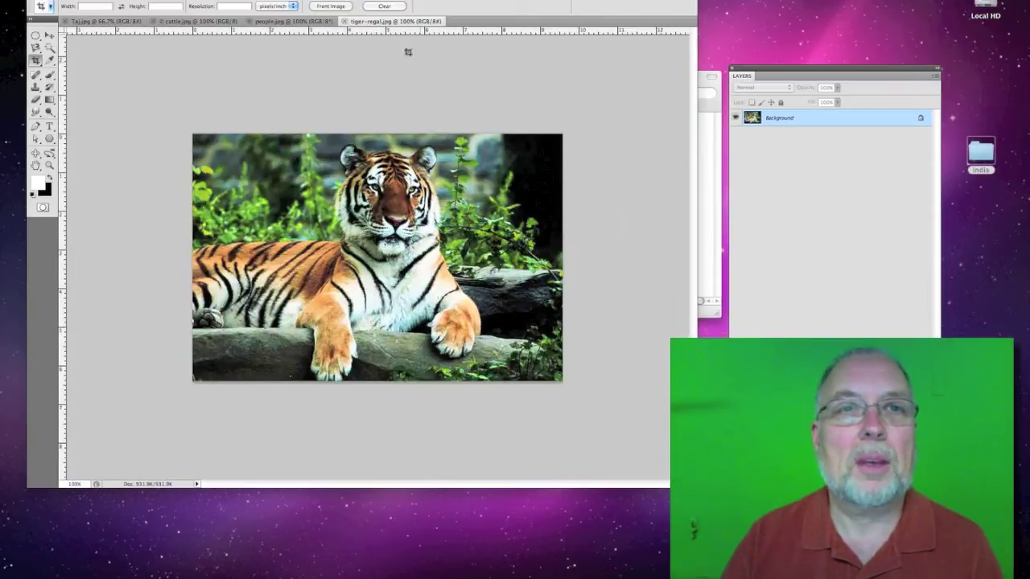
Detach the tiger-regal.jpg, people.jpg and cattle.jpg documents into separate floating windows.
drag(367, 21, 467, 119)
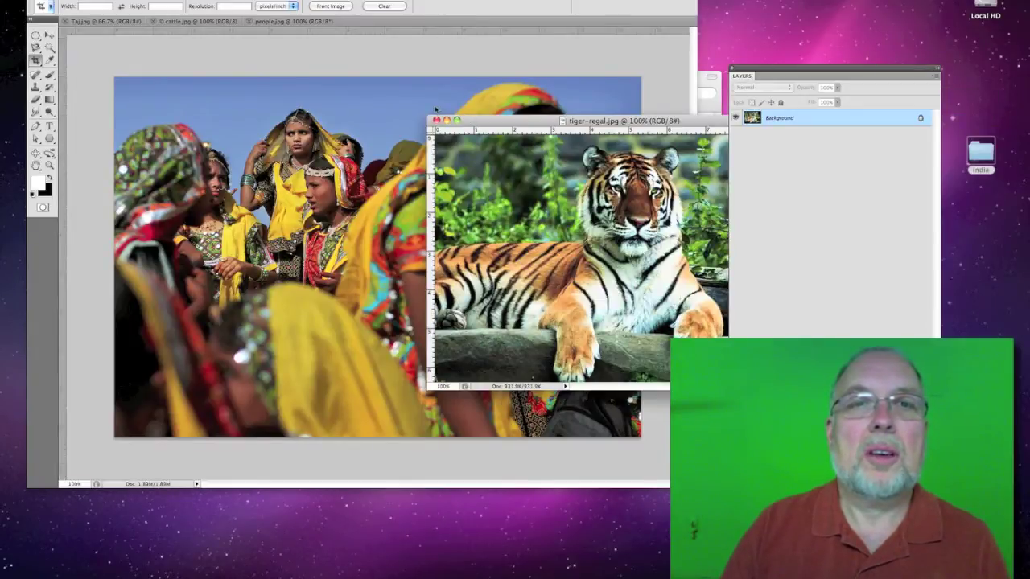
drag(278, 21, 366, 210)
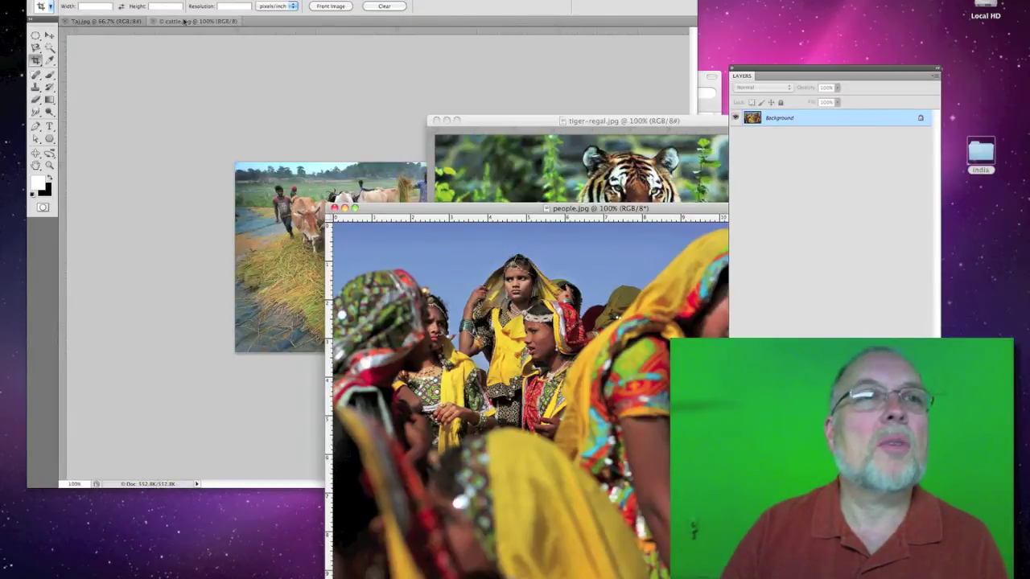
drag(181, 22, 261, 94)
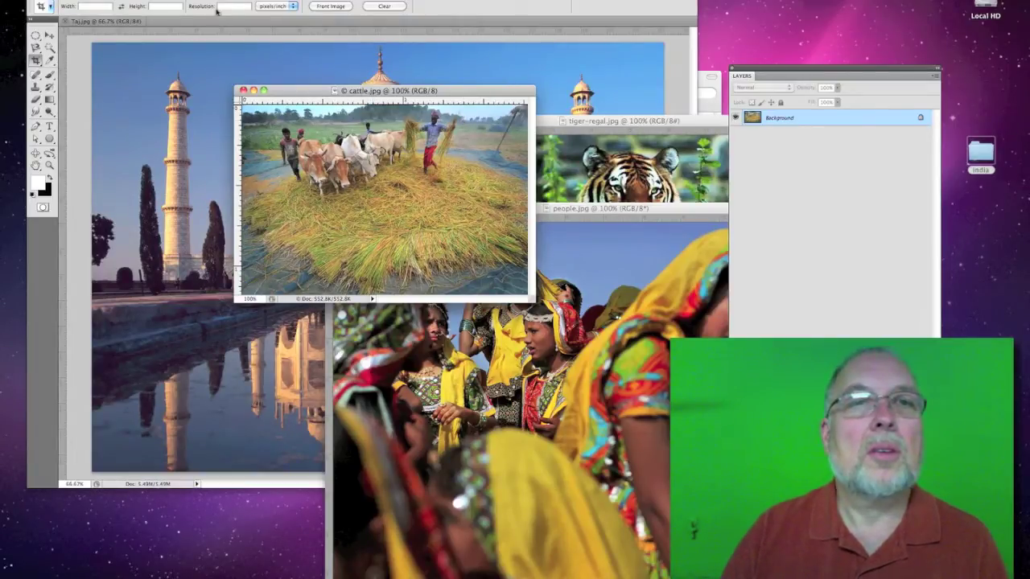
Open the Image Size settings for cattle.jpg.
click(136, 1)
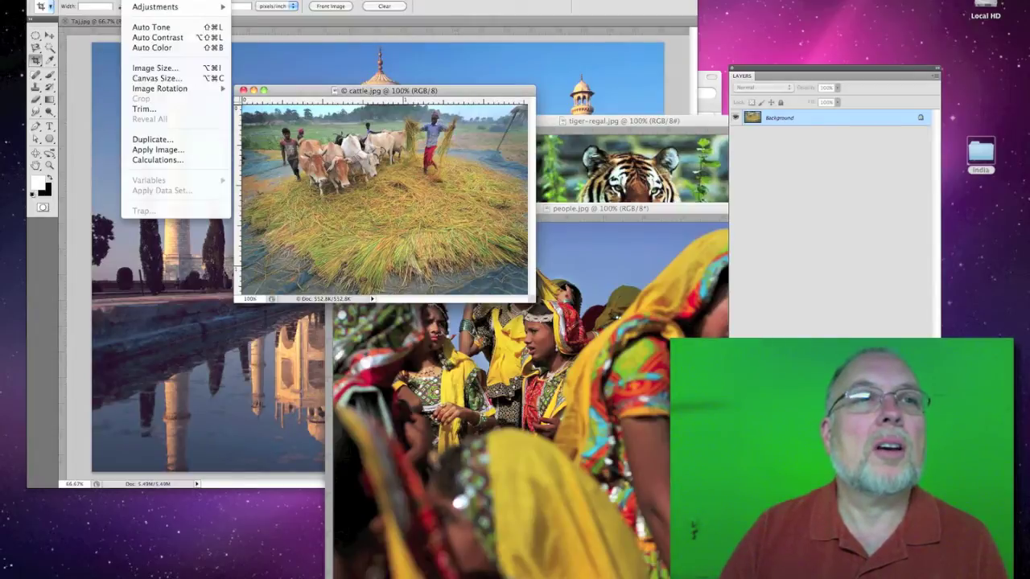
click(155, 70)
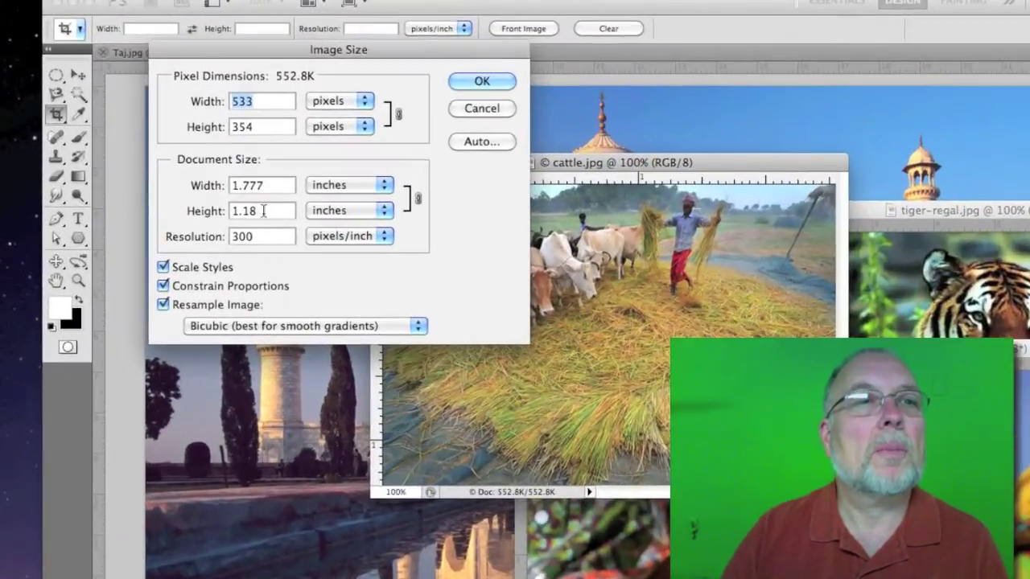
double_click(266, 236)
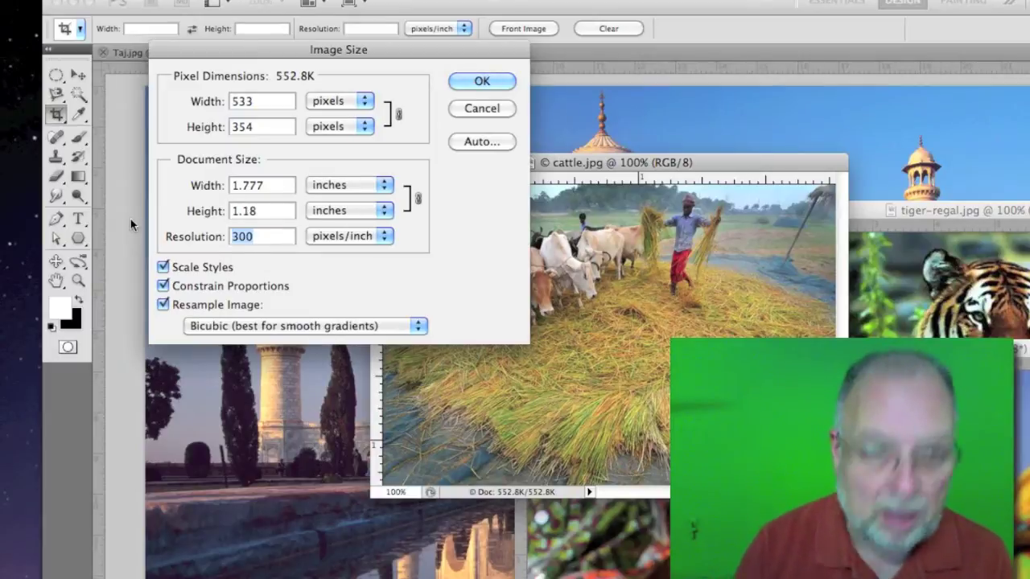
click(164, 286)
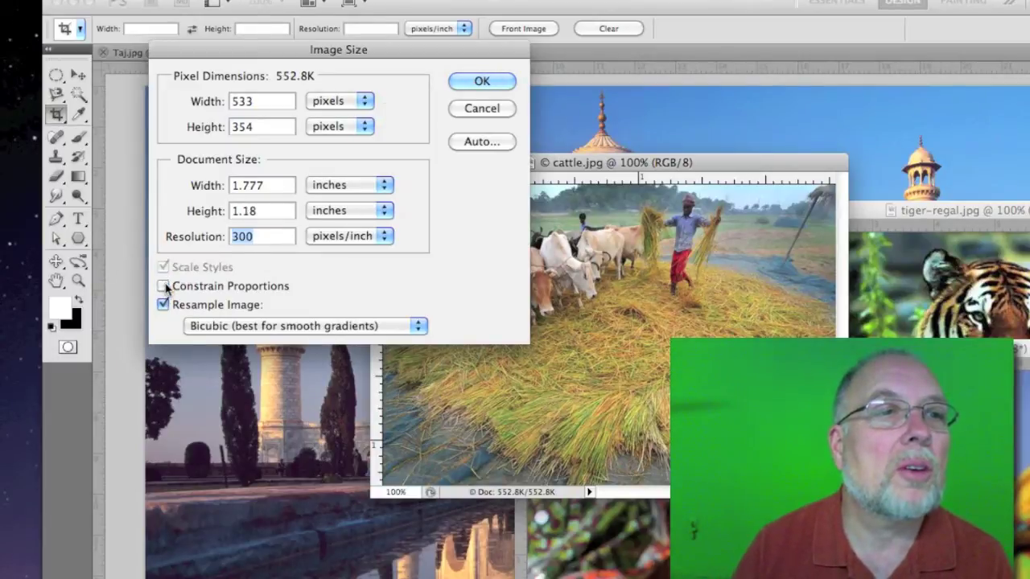
click(163, 304)
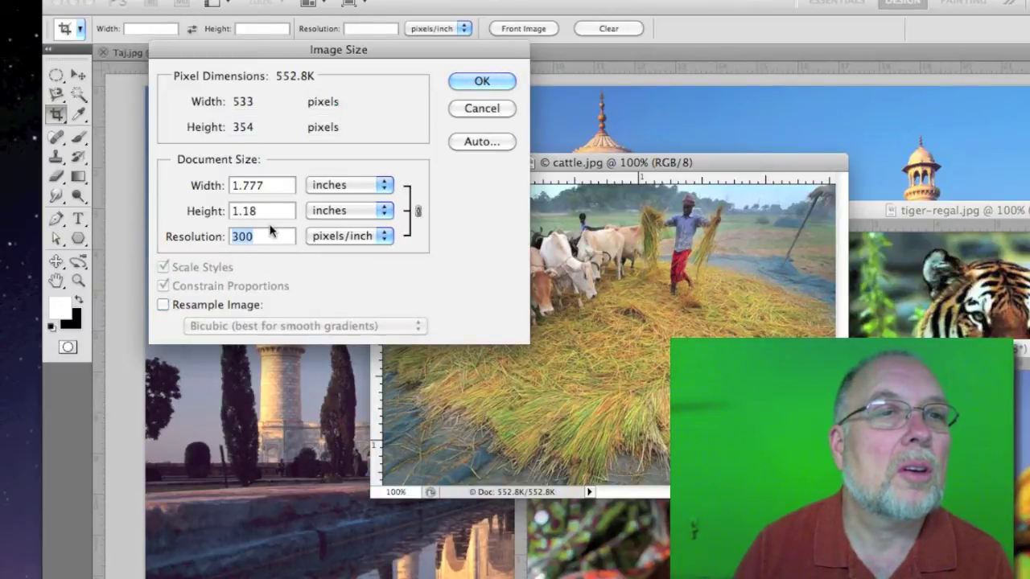
text(72)
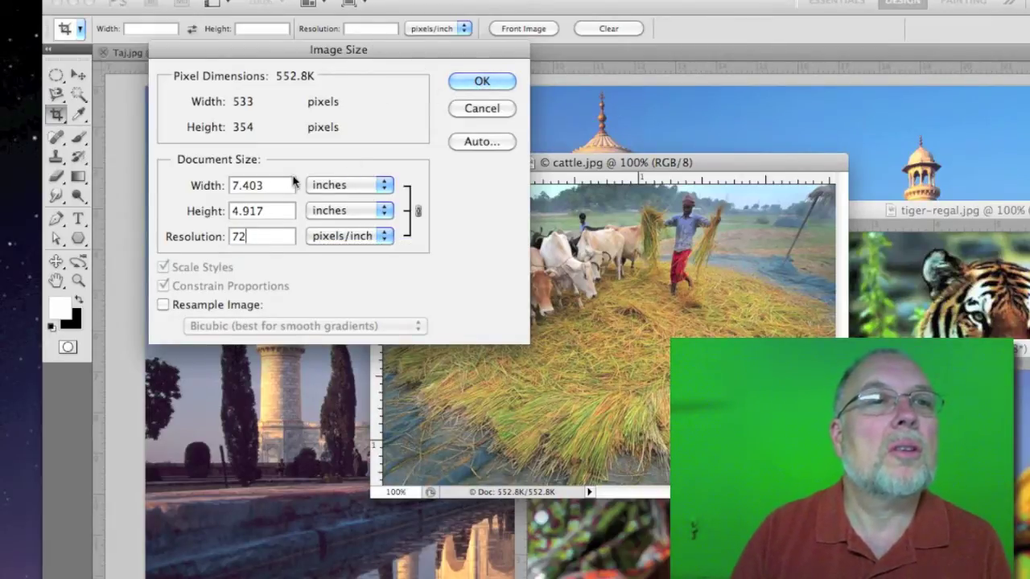
drag(271, 186, 165, 184)
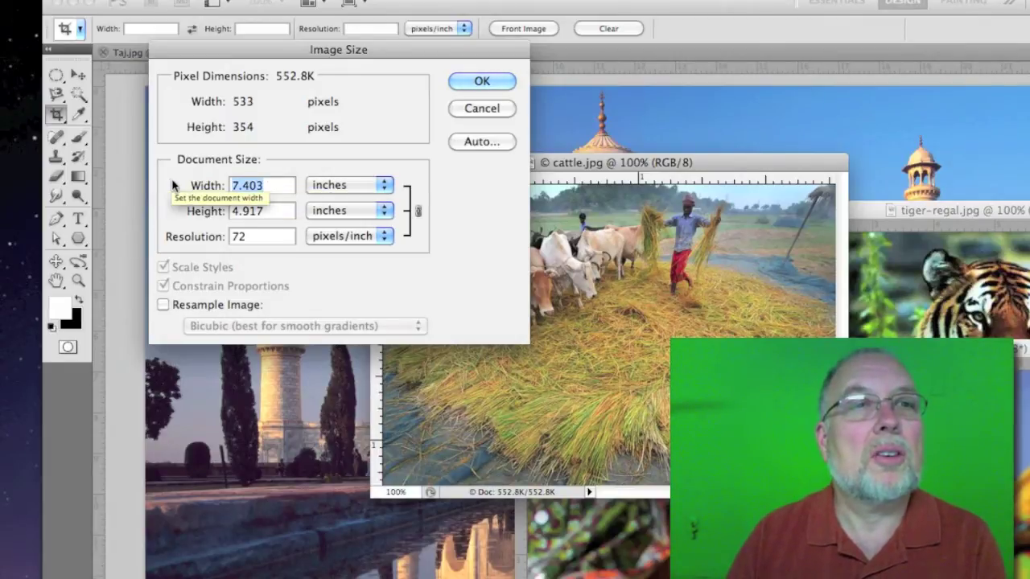
text(6)
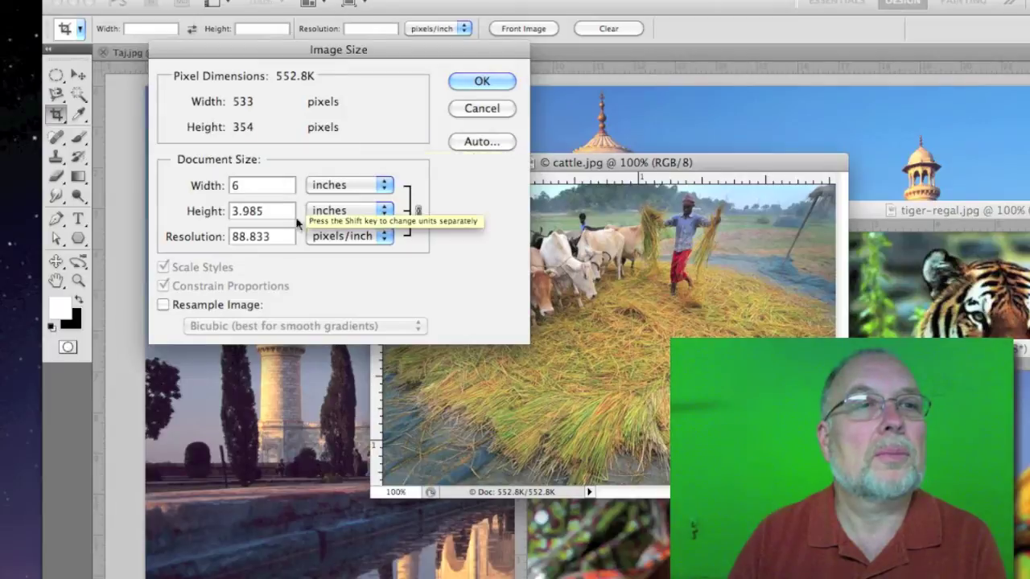
click(164, 304)
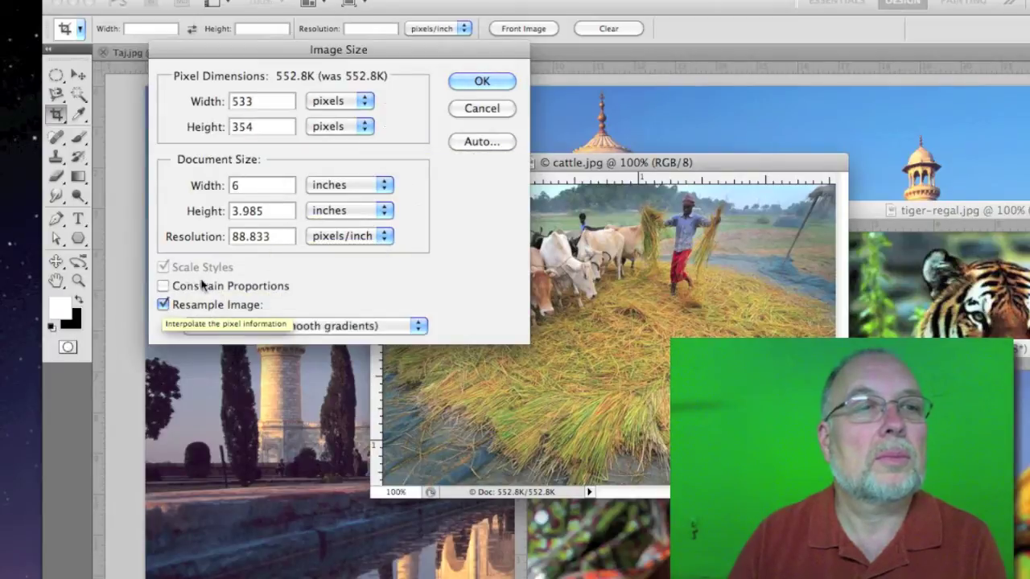
click(163, 286)
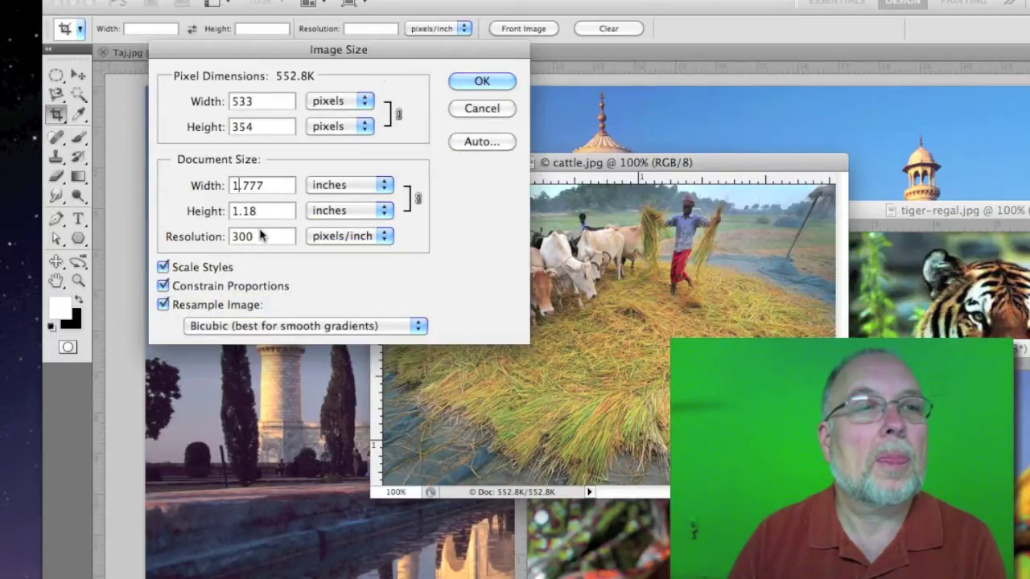
Resample the cattle image to a resolution of 72 pixels/inch and a document width of 6 inches.
drag(266, 235, 196, 239)
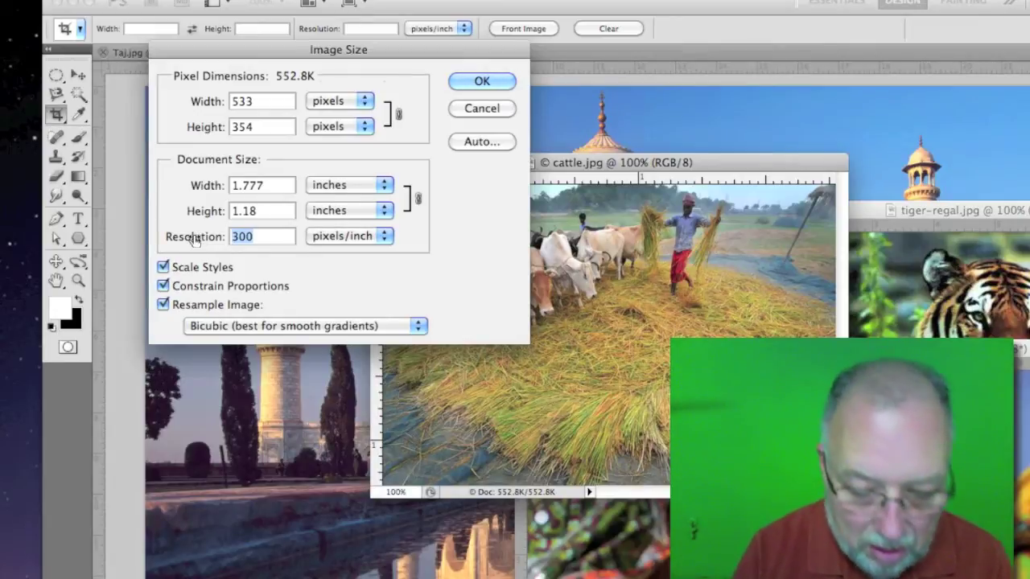
text(72)
drag(280, 182, 161, 190)
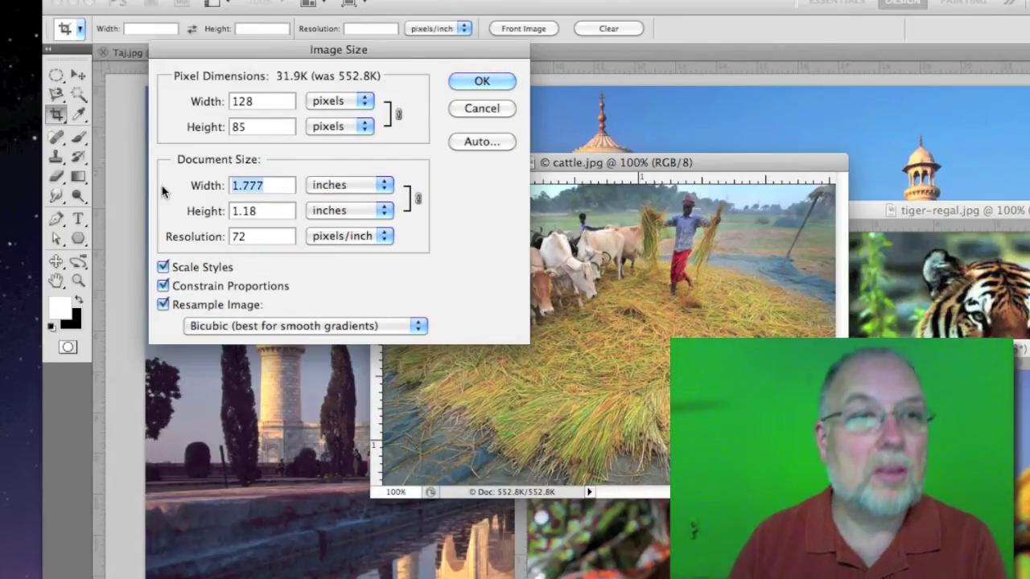
text(6)
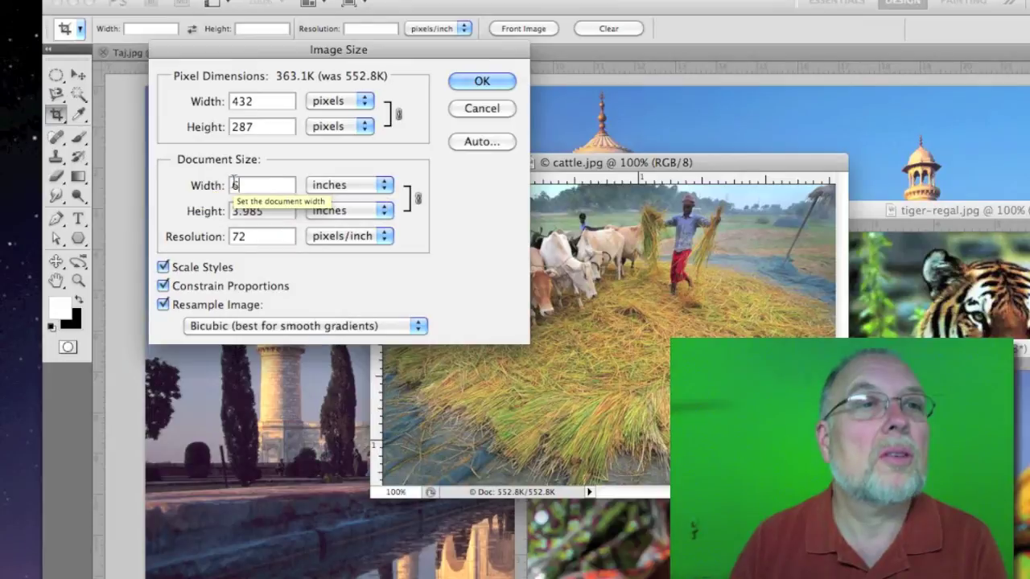
click(482, 82)
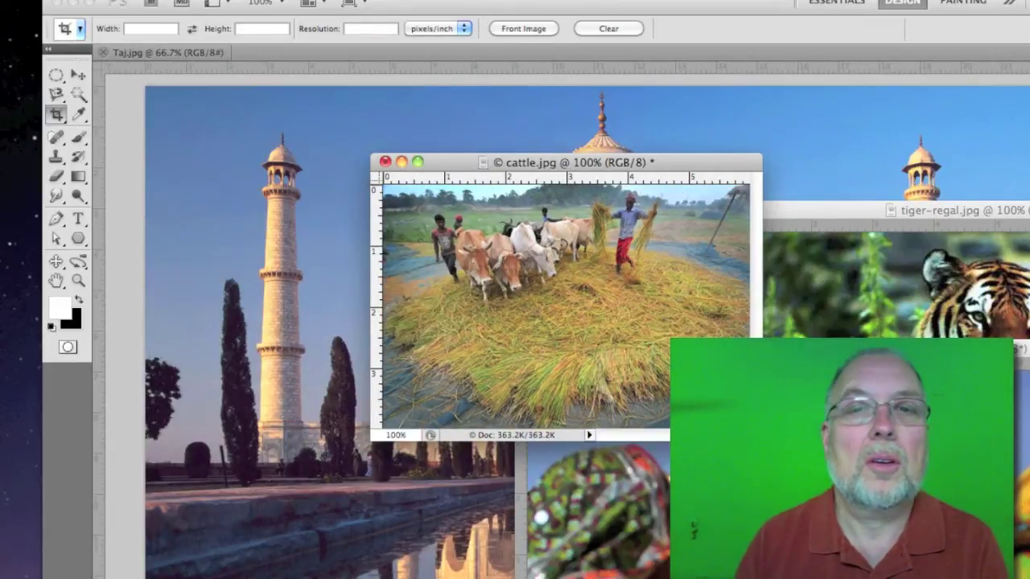
Resize people.jpg to a document width of 6 inches with proportions constrained.
key(ctrl+Tab)
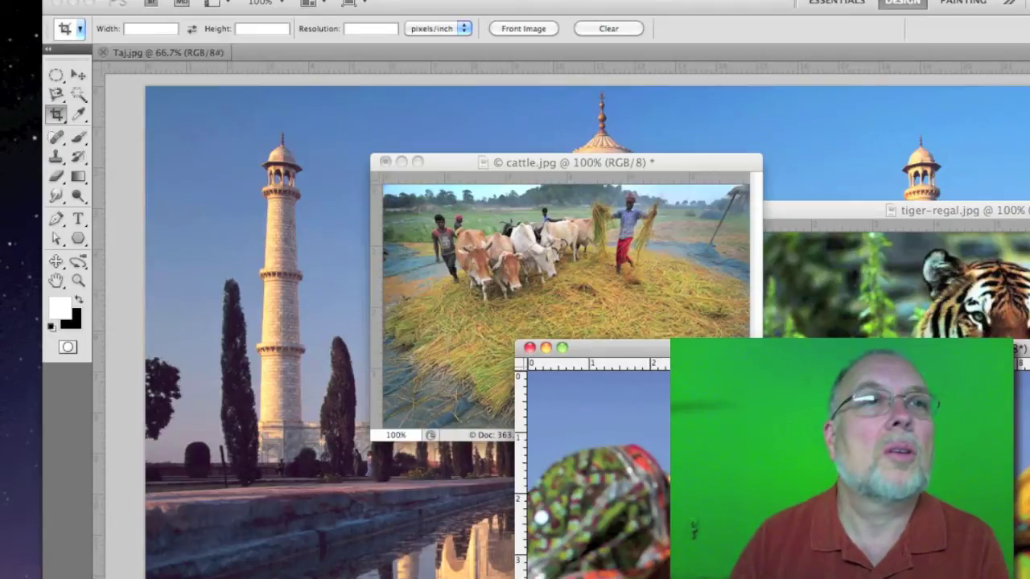
click(209, 2)
click(249, 126)
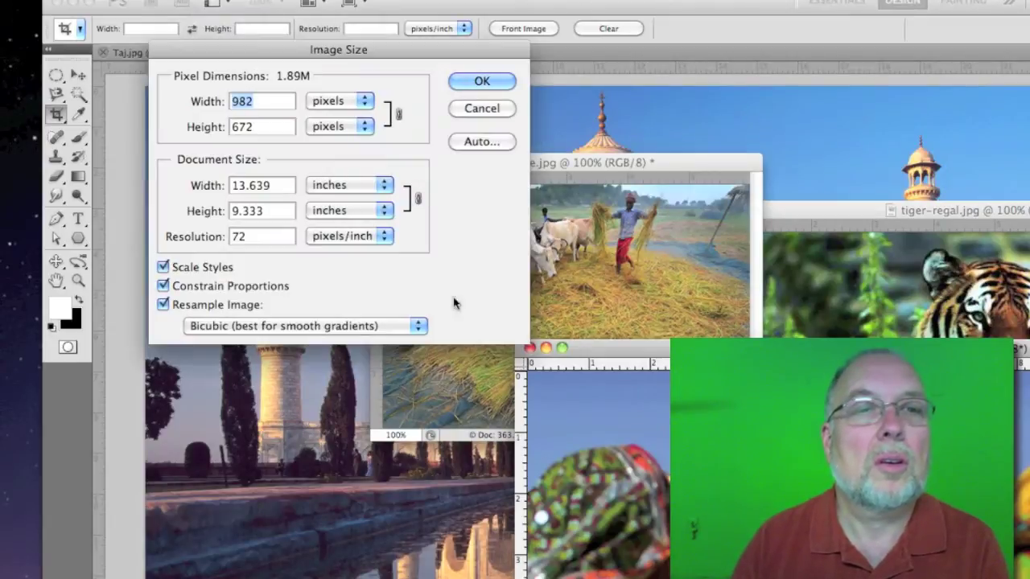
drag(275, 186, 206, 190)
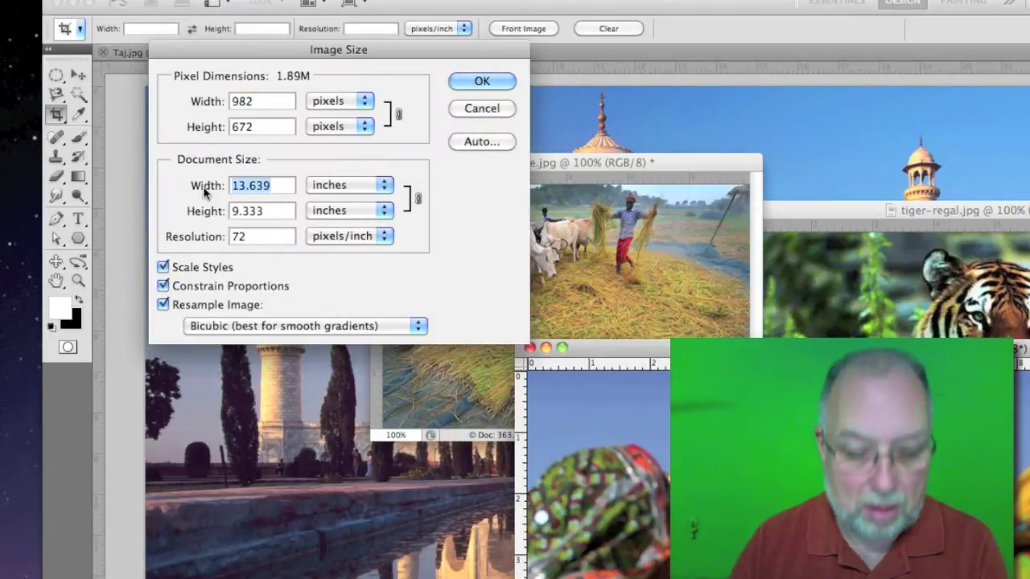
text(6)
click(487, 82)
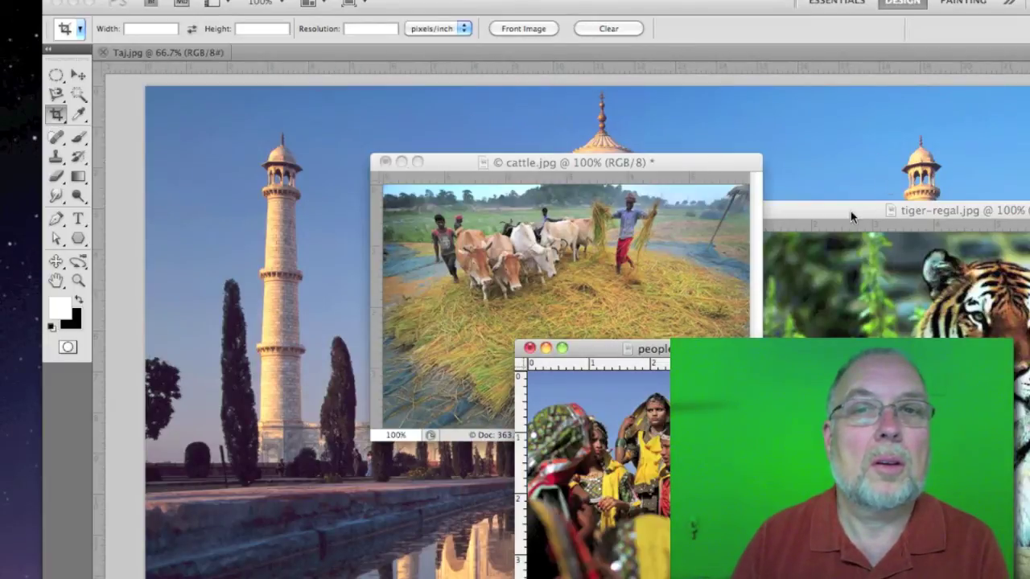
Resize tiger-regal.jpg to a document width of 6 inches.
click(851, 217)
click(210, 2)
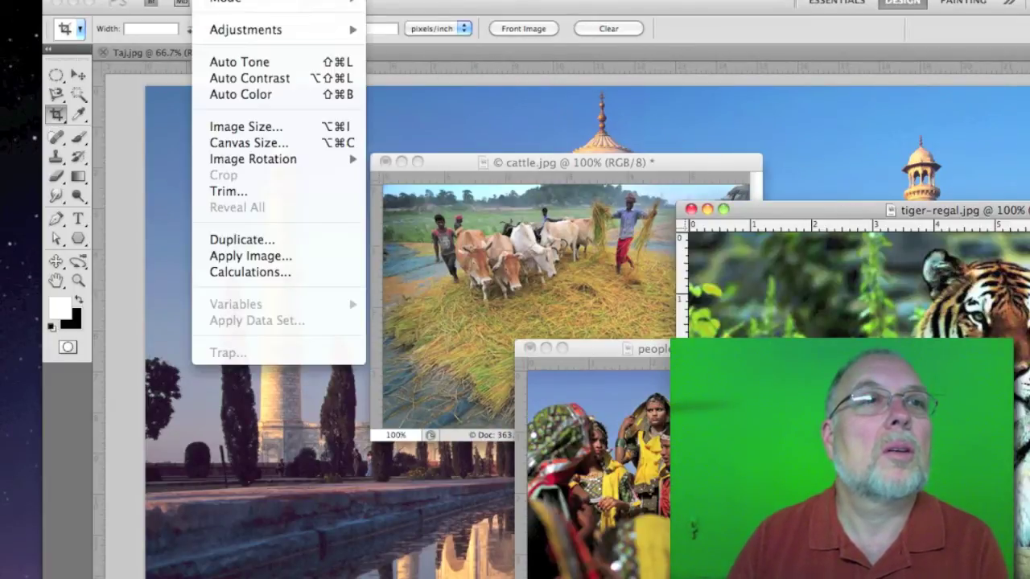
click(241, 126)
drag(281, 186, 207, 185)
text(6)
click(483, 81)
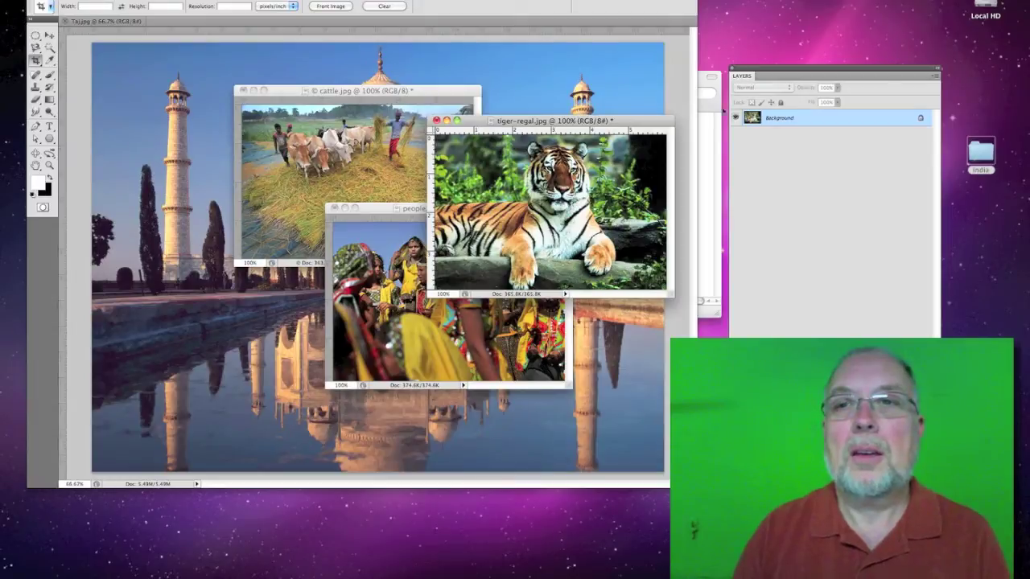
Copy the tiger image's background layer onto the Taj Mahal image and close tiger-regal.jpg without saving its changes.
drag(753, 120, 513, 86)
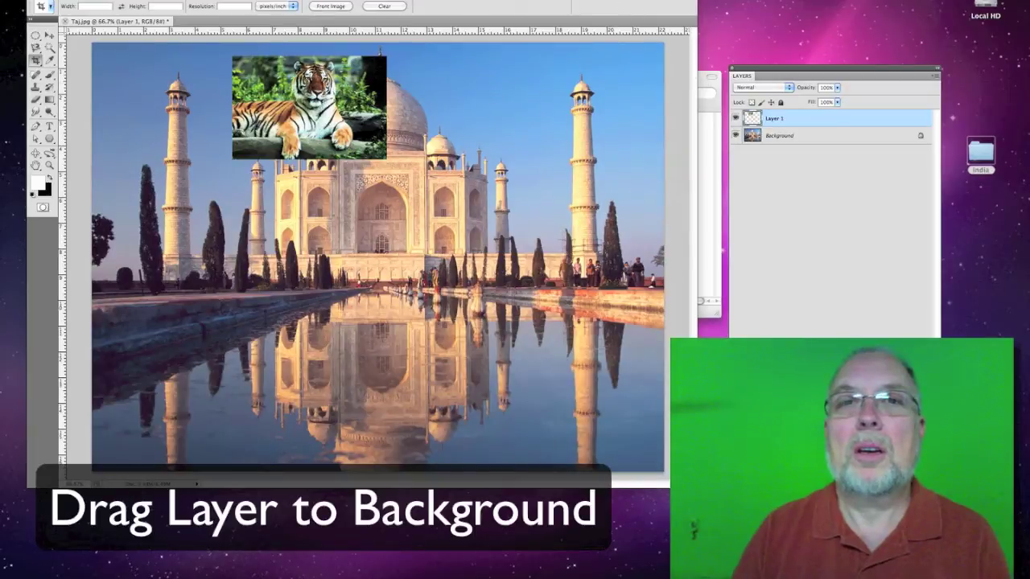
drag(374, 1, 304, 172)
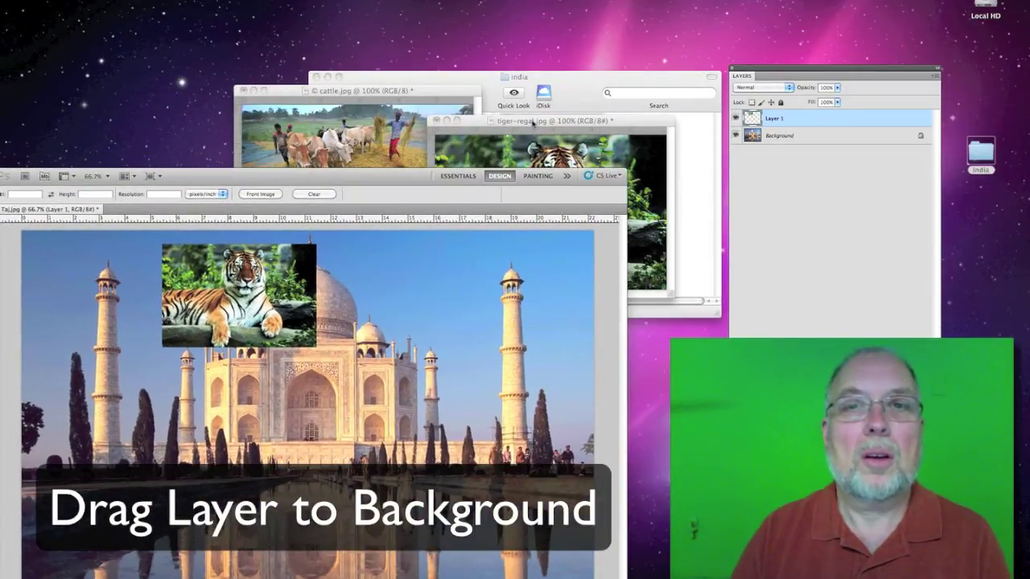
click(436, 122)
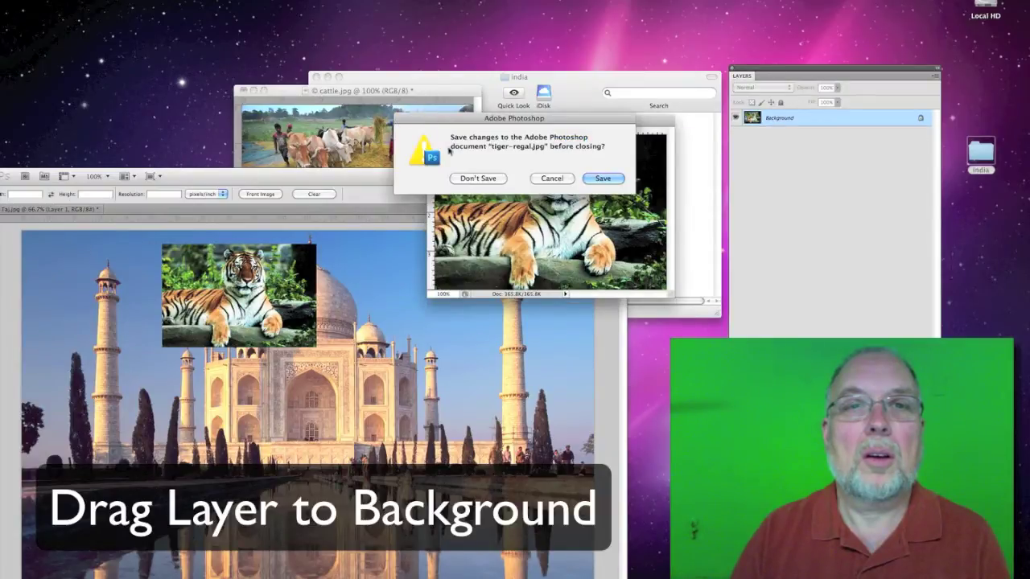
click(493, 178)
Copy the cattle image's background layer onto the Taj Mahal image and close cattle.jpg without saving its changes.
click(431, 111)
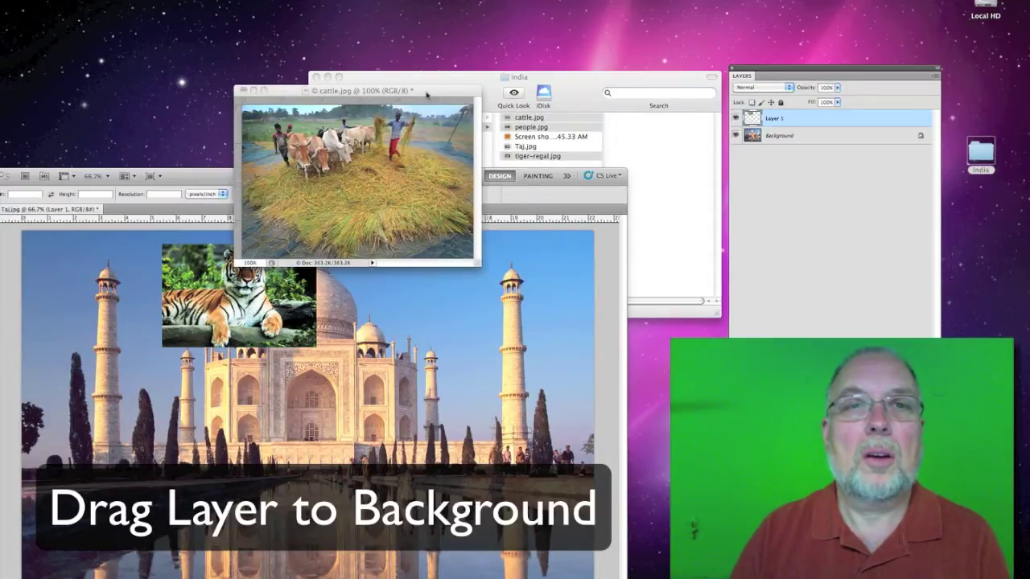
drag(767, 117, 439, 330)
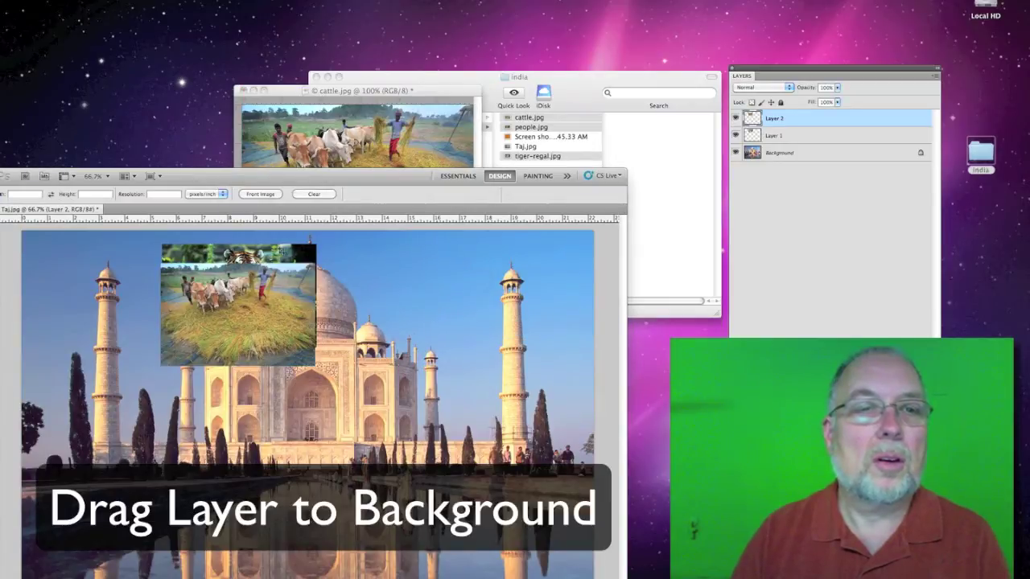
click(450, 96)
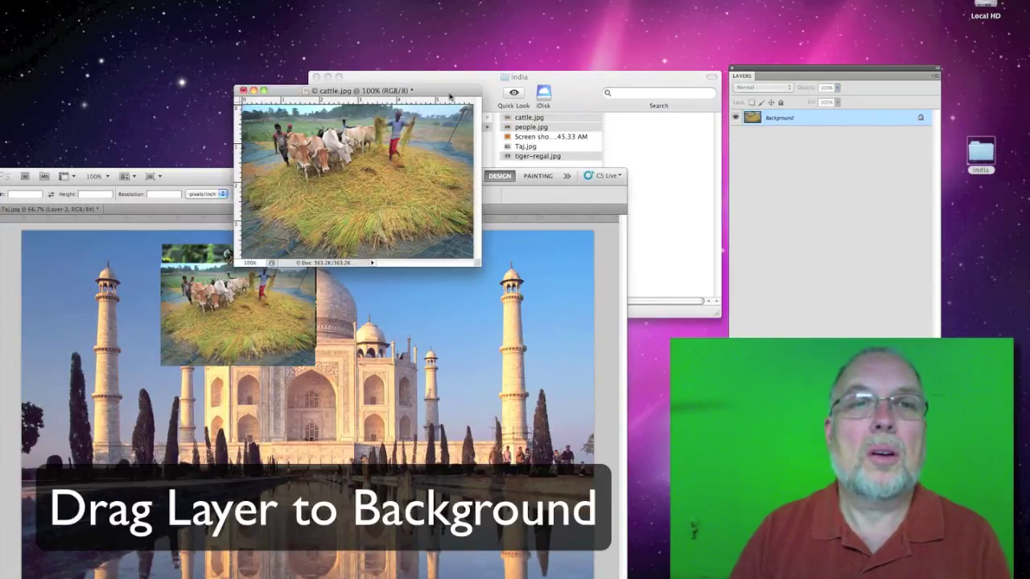
click(244, 90)
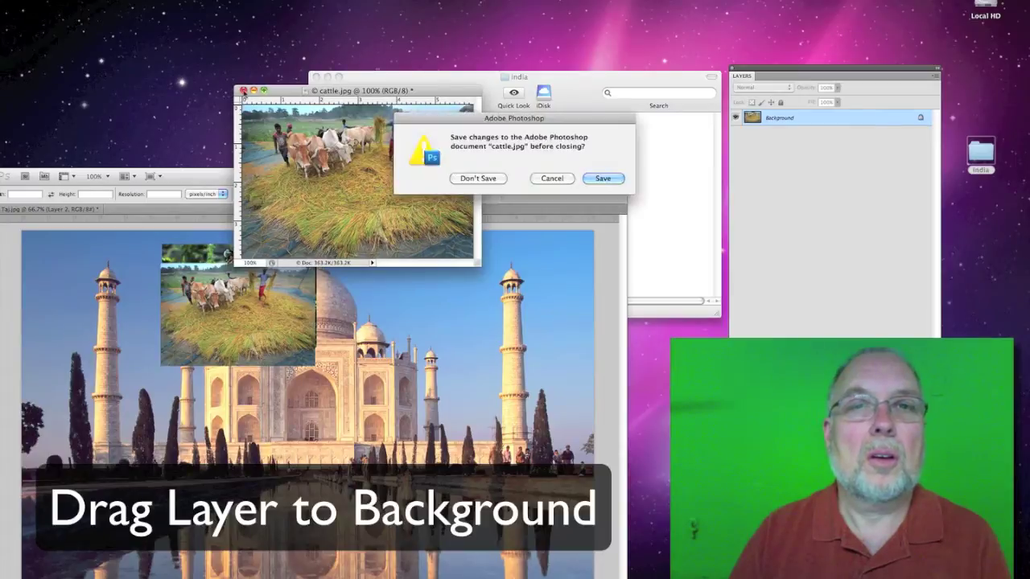
click(480, 179)
Uncover people.jpg and copy its background layer onto the Taj Mahal image.
drag(406, 182, 578, 368)
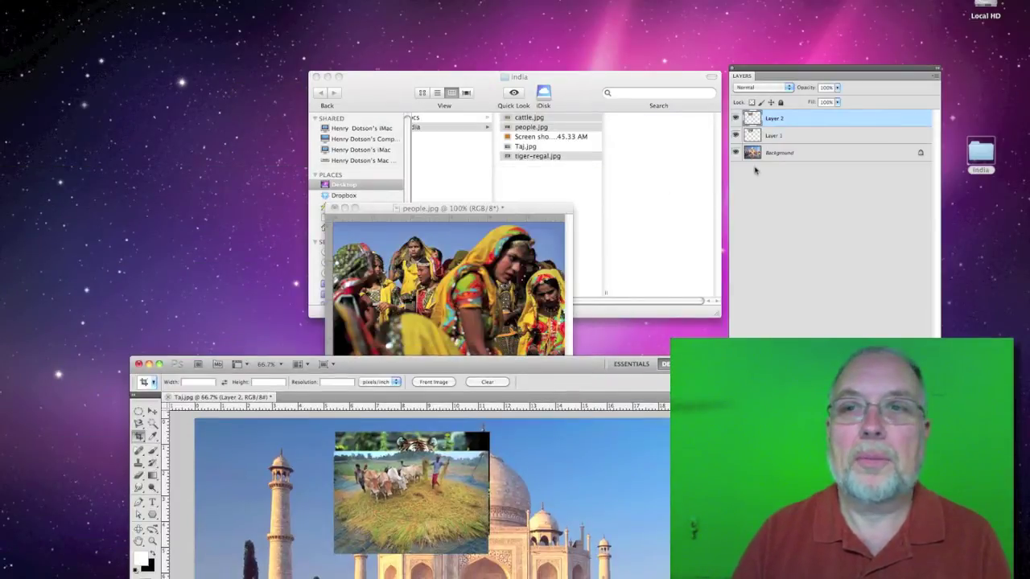
click(478, 209)
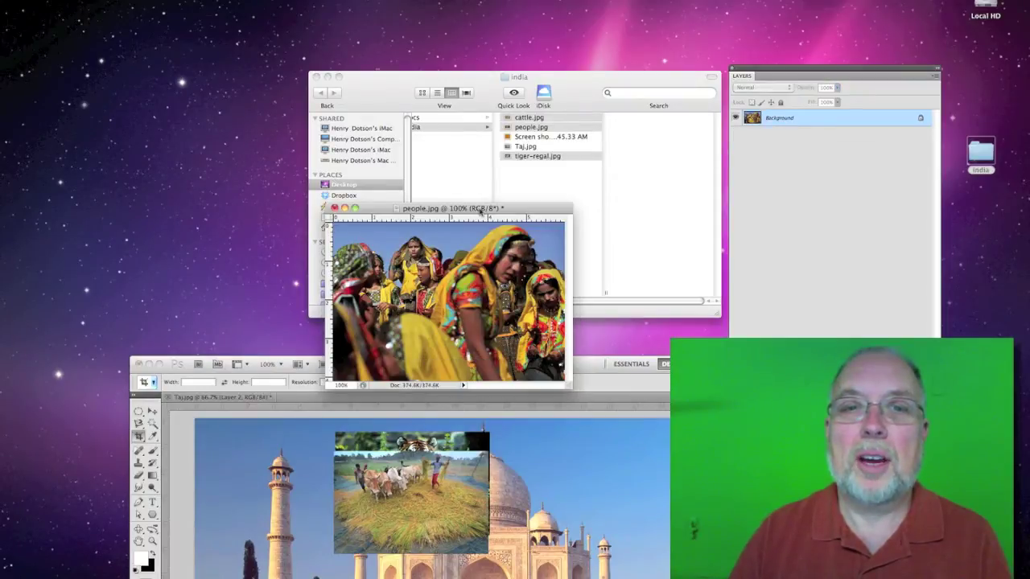
drag(755, 119, 539, 473)
drag(478, 370, 402, 8)
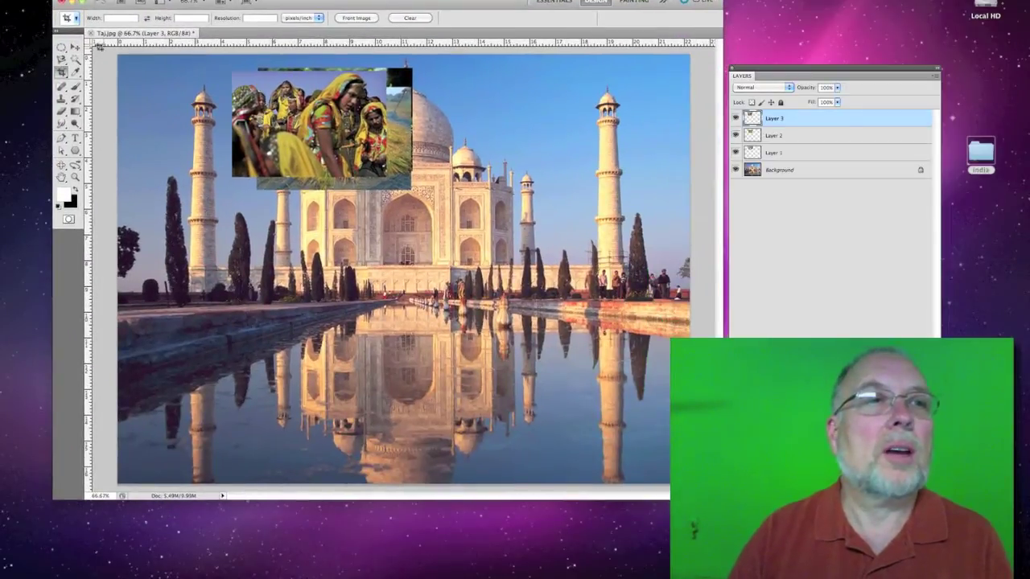
Raise Layer 1 to the top of the layer stack and place the people and tiger images on either side of the cattle image.
click(74, 46)
drag(276, 124, 301, 142)
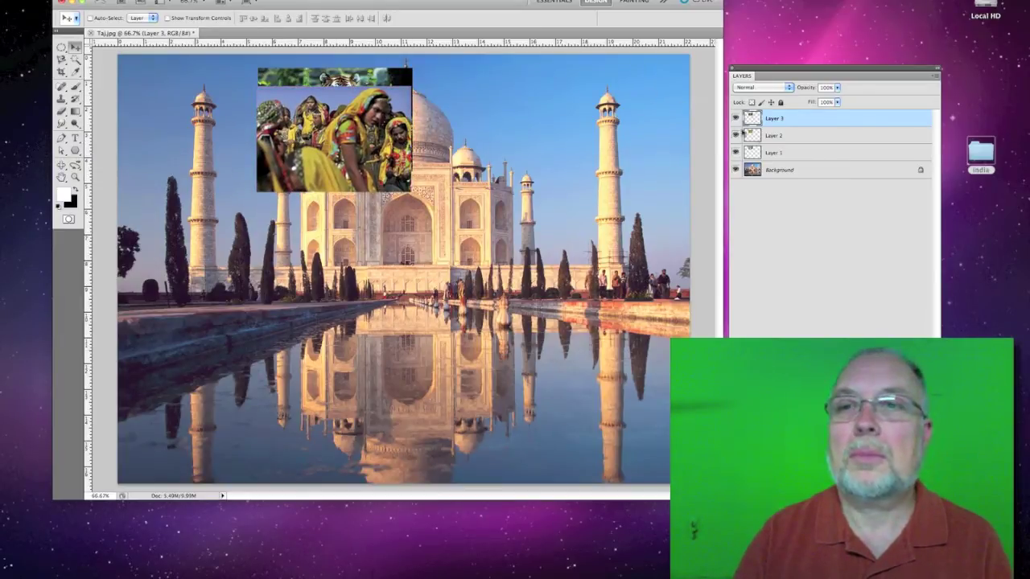
drag(775, 153, 778, 113)
drag(334, 130, 488, 149)
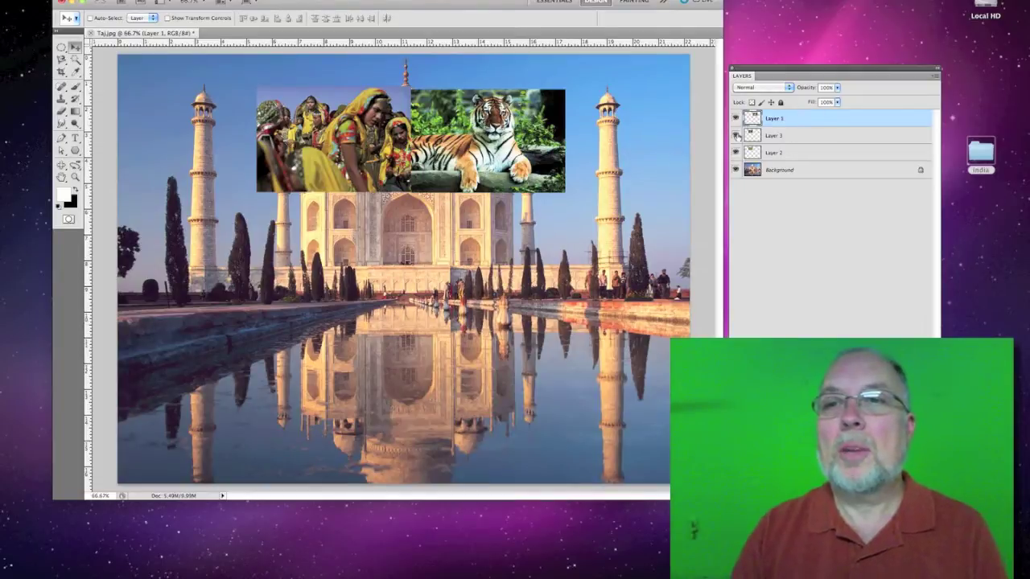
click(786, 139)
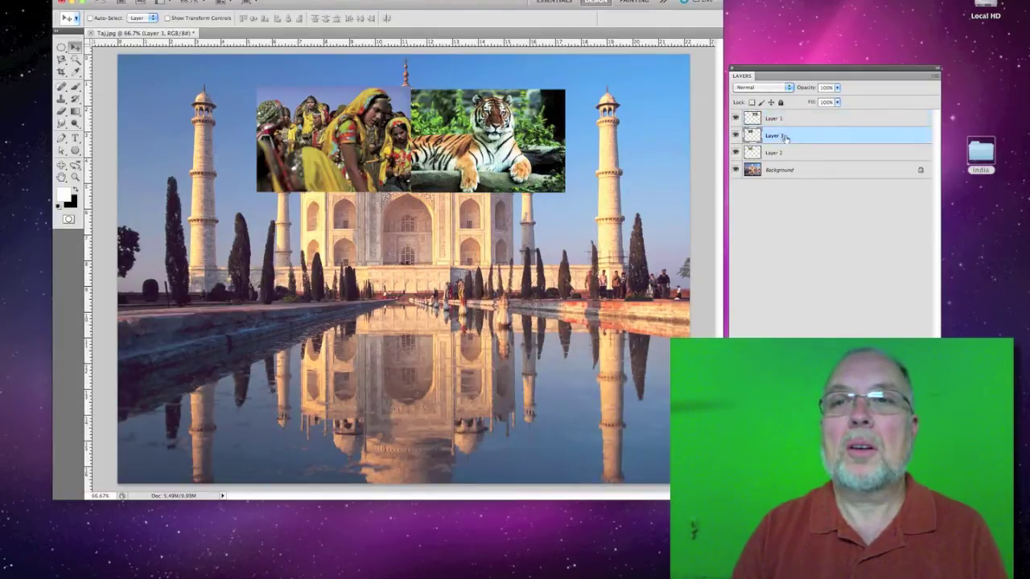
drag(333, 141, 190, 139)
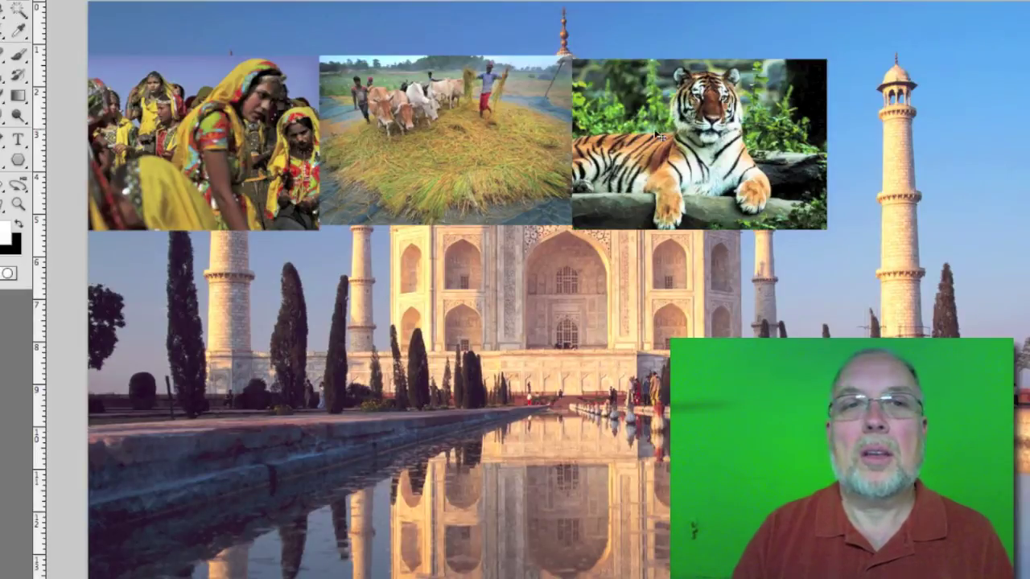
Stack the cattle and people images exactly over the tiger image beside the Taj Mahal's dome.
drag(499, 156, 528, 179)
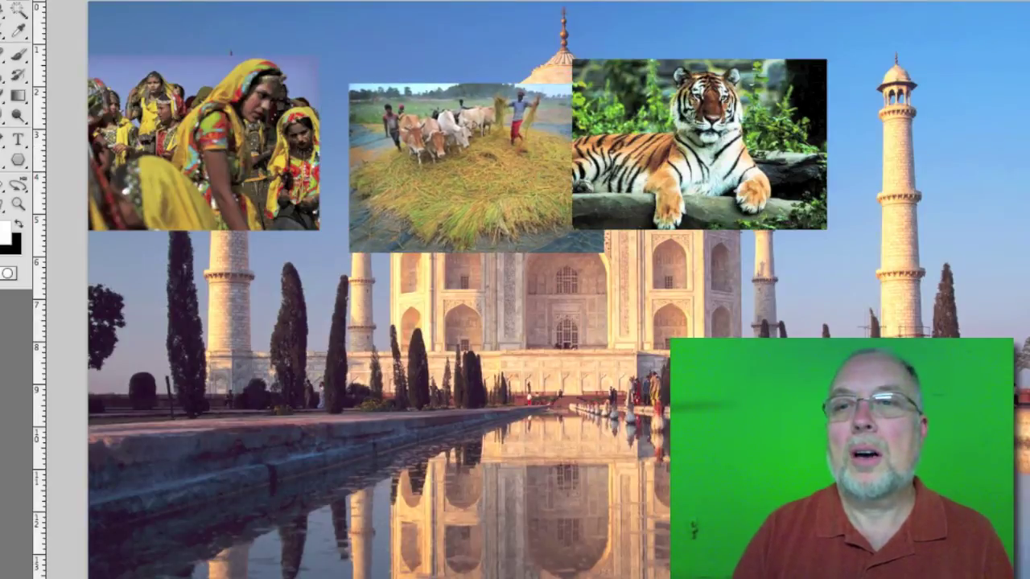
drag(515, 128, 735, 107)
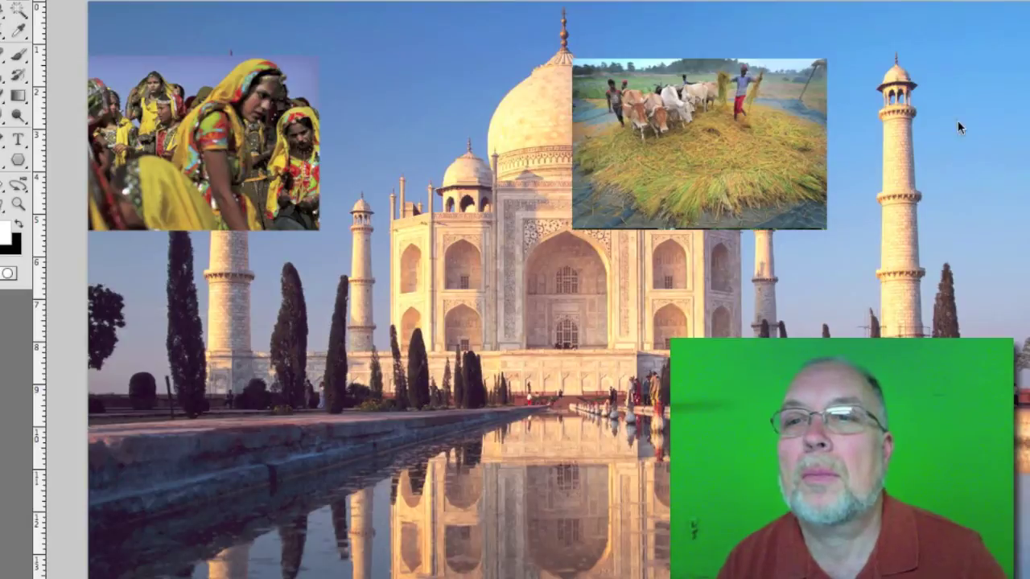
drag(307, 195, 745, 167)
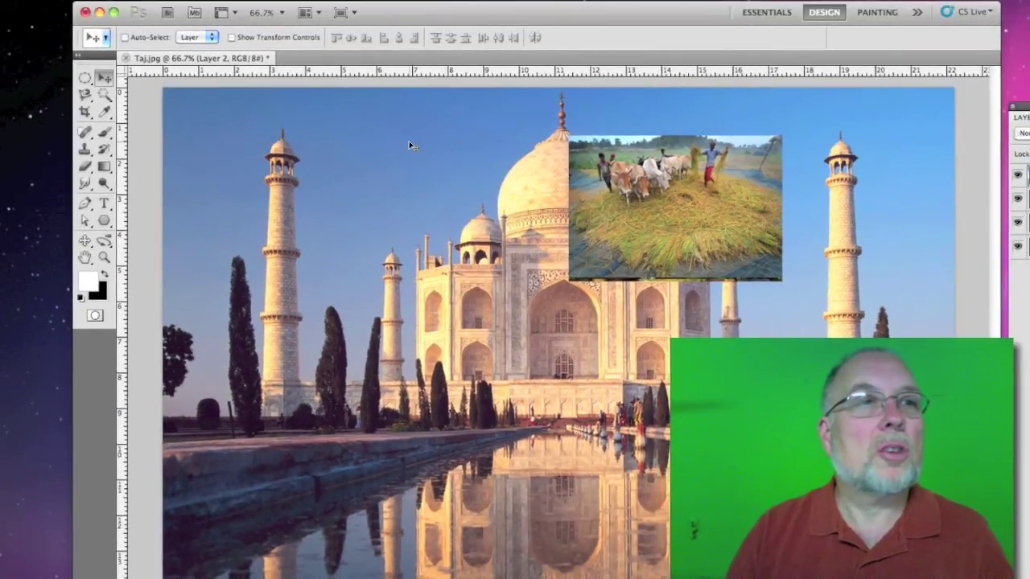
Select the area around the cattle image with the Magic Wand, delete the overhanging edges from Layer 1 and Layer 3, and deselect.
click(103, 95)
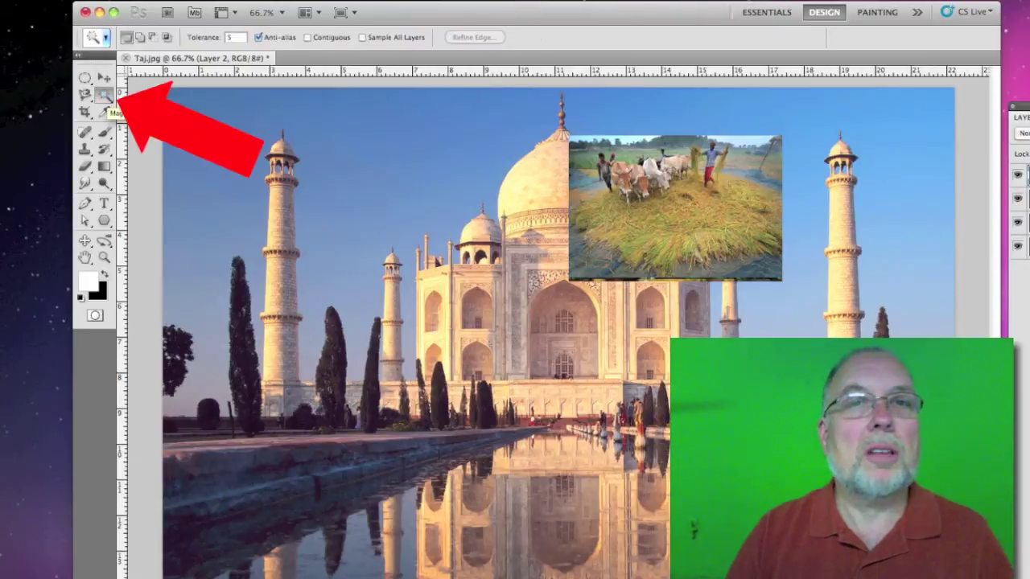
click(495, 163)
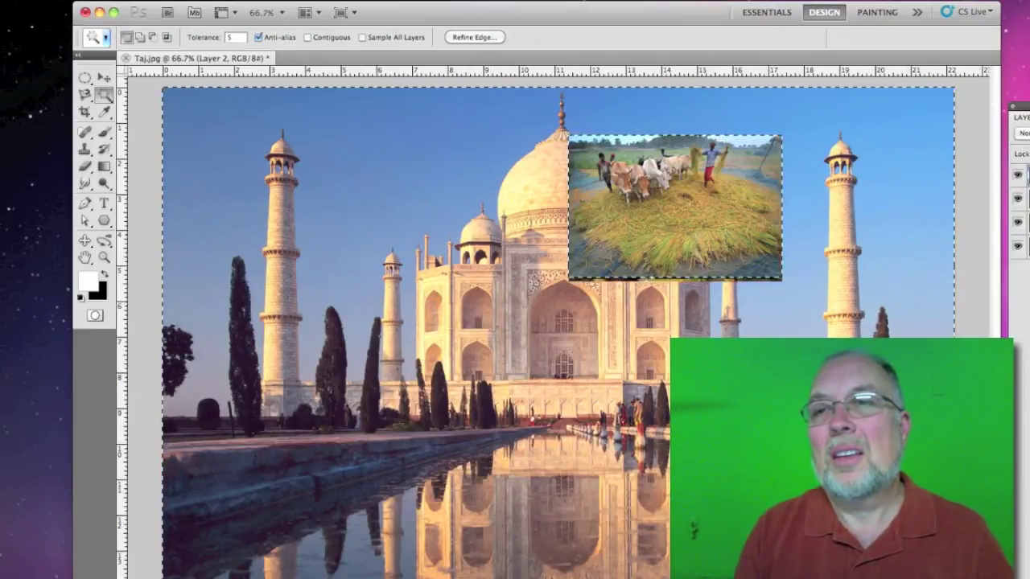
click(1024, 198)
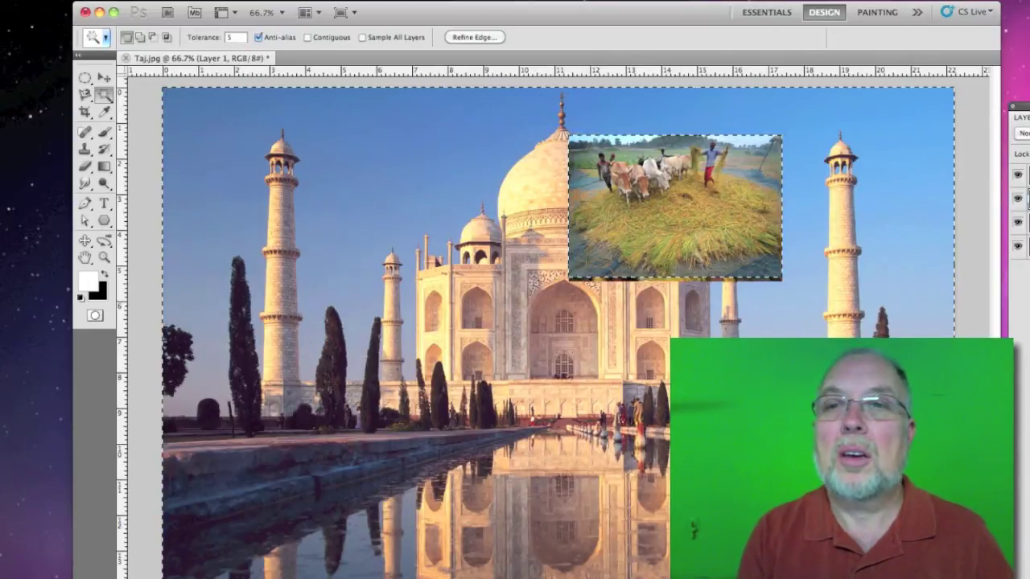
click(1023, 175)
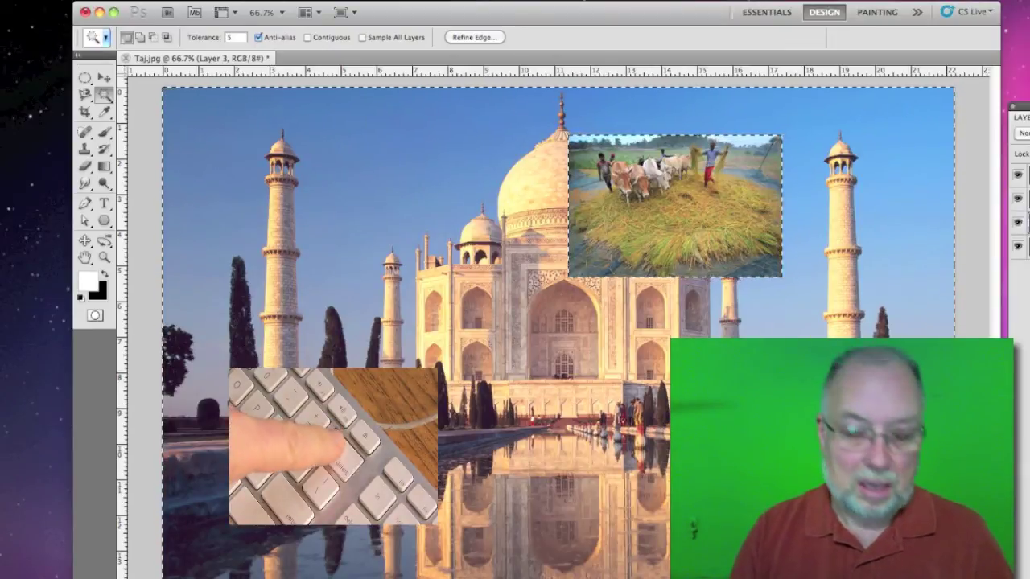
click(265, 0)
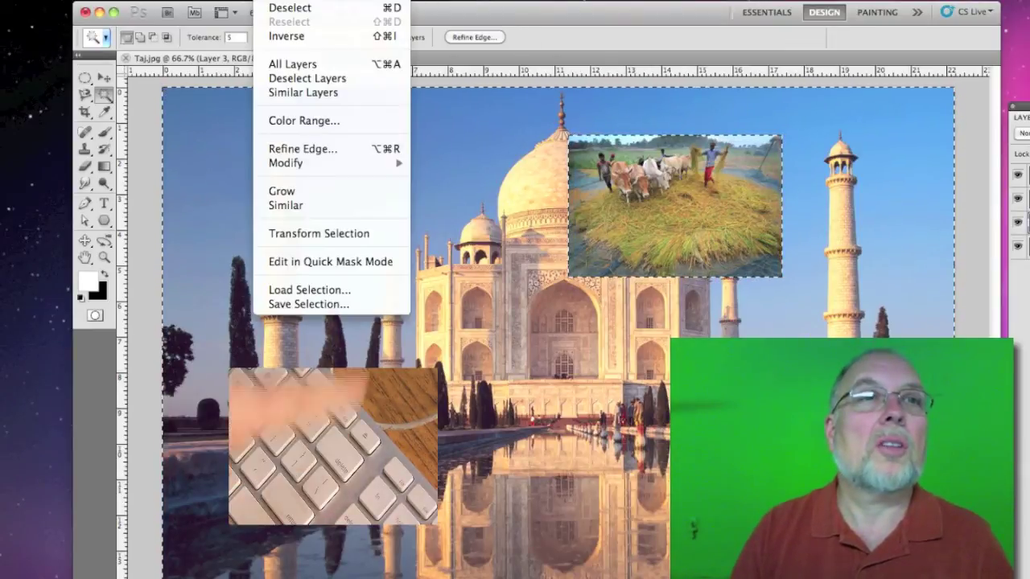
click(299, 21)
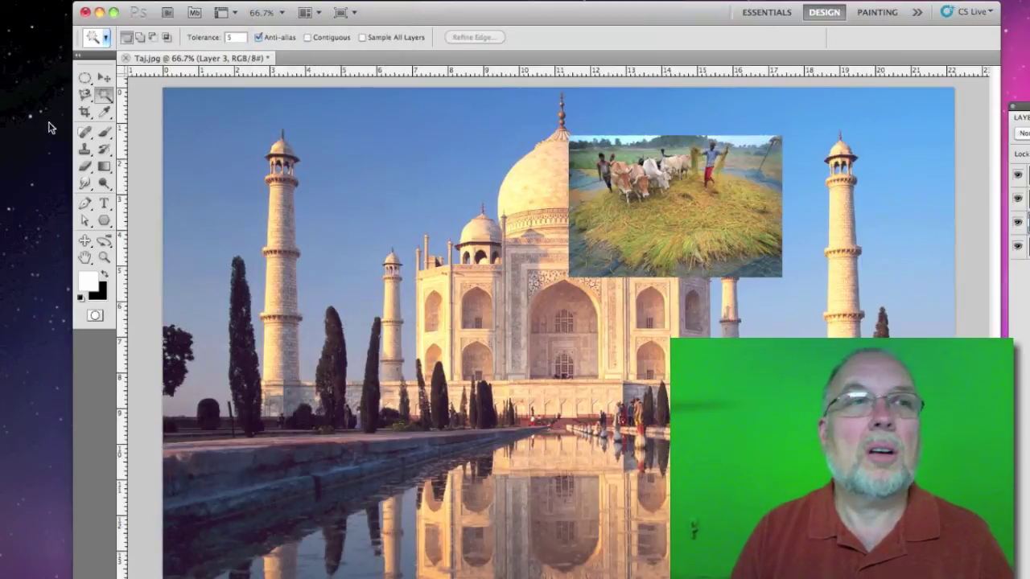
Move the trimmed people image out of the stack onto the left side of the Taj Mahal picture.
click(103, 77)
key(ctrl+v)
drag(644, 183, 327, 267)
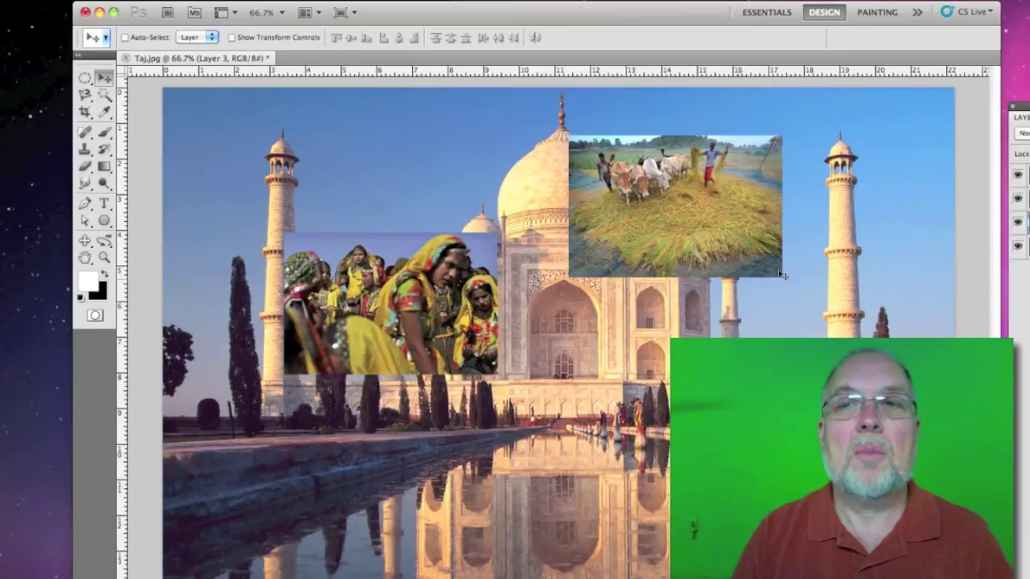
Move the tiger image on Layer 1 below the cattle image, over the reflecting pool.
click(1028, 222)
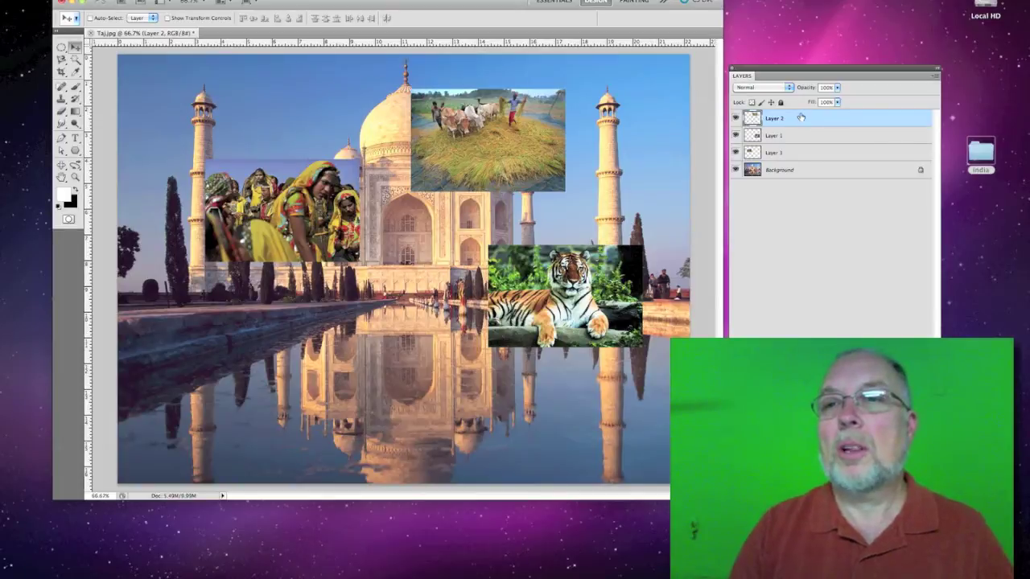
click(788, 136)
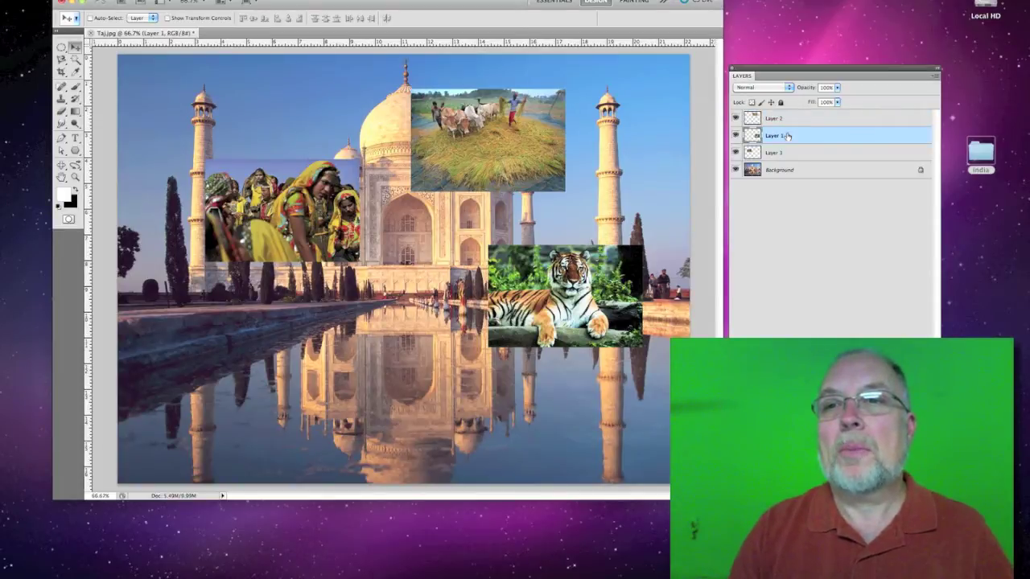
click(734, 136)
click(735, 136)
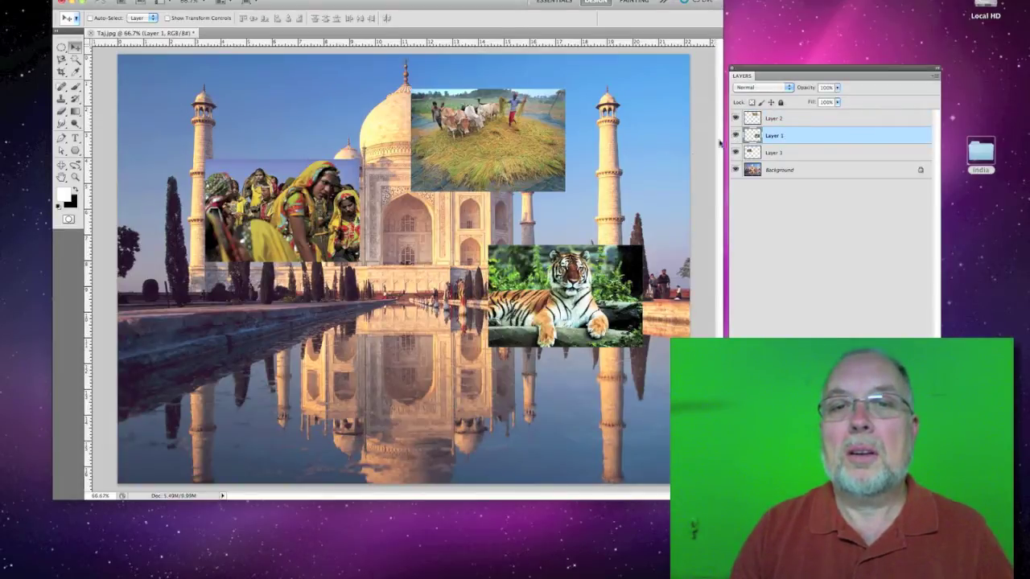
drag(566, 296, 514, 329)
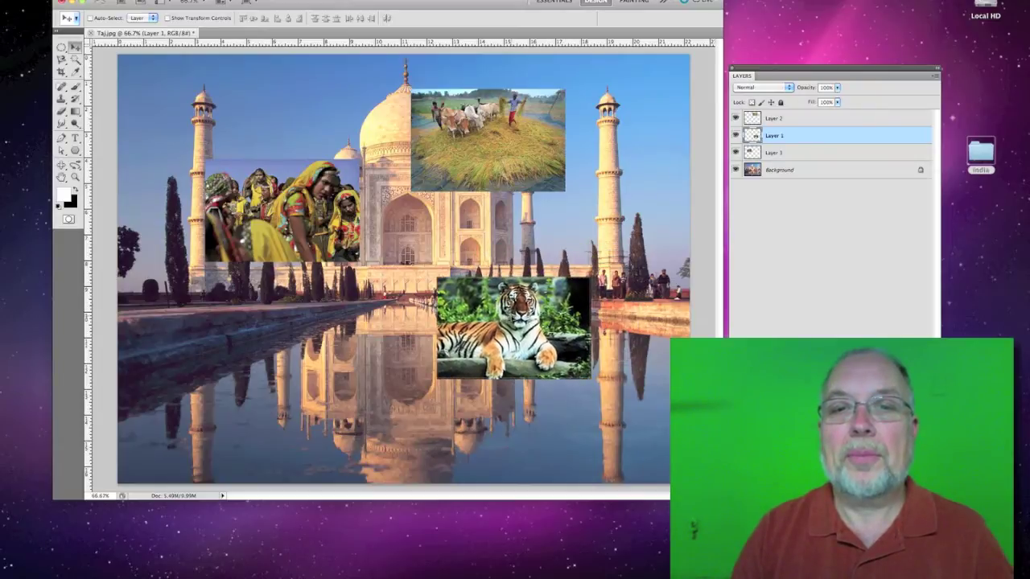
Open the tiger-stripe Screen shot 2012-12-11 at 8.45.33 AM.png from the india folder and float it in its own window.
double_click(975, 153)
click(556, 137)
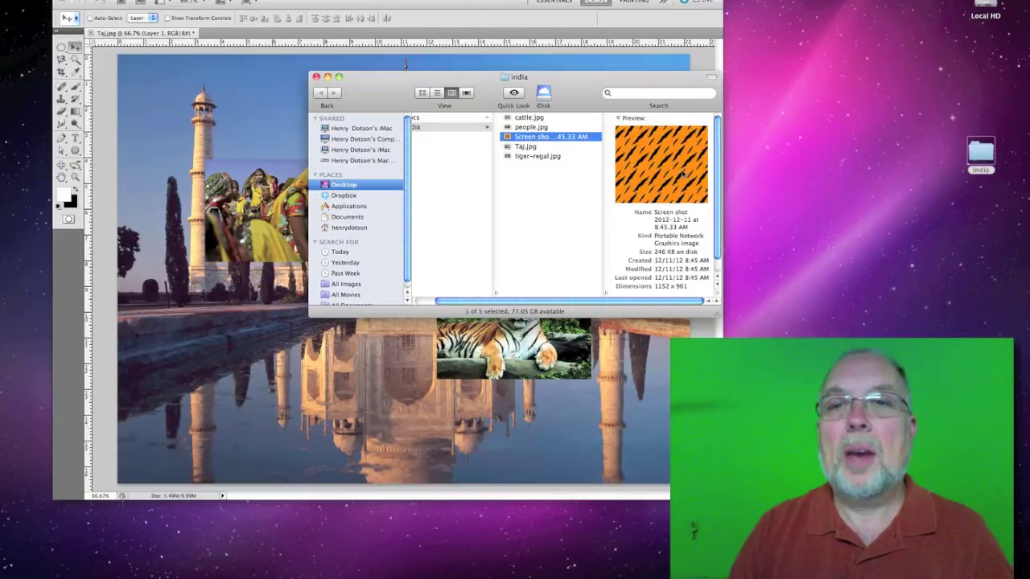
drag(611, 85, 936, 192)
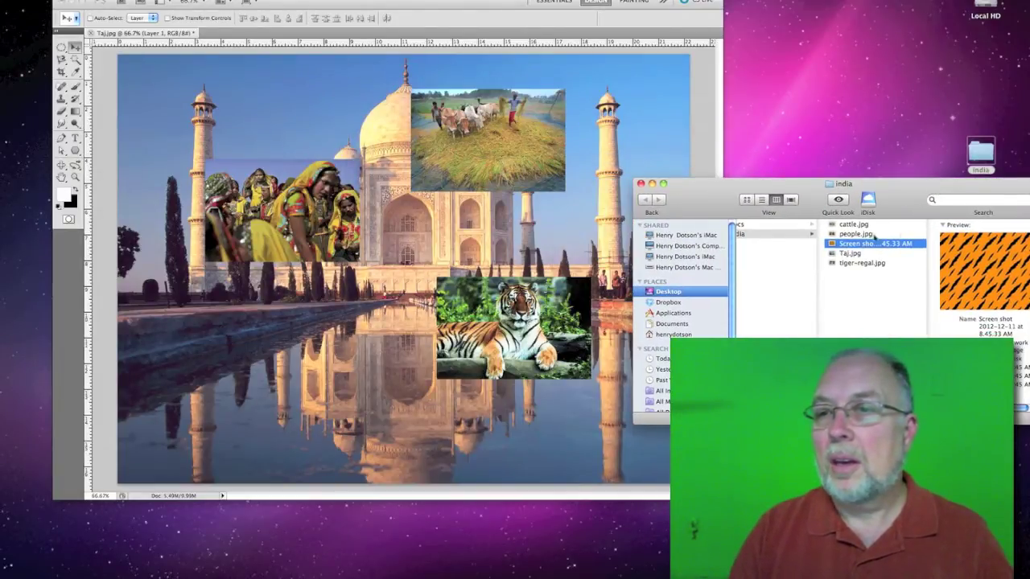
drag(832, 243, 857, 251)
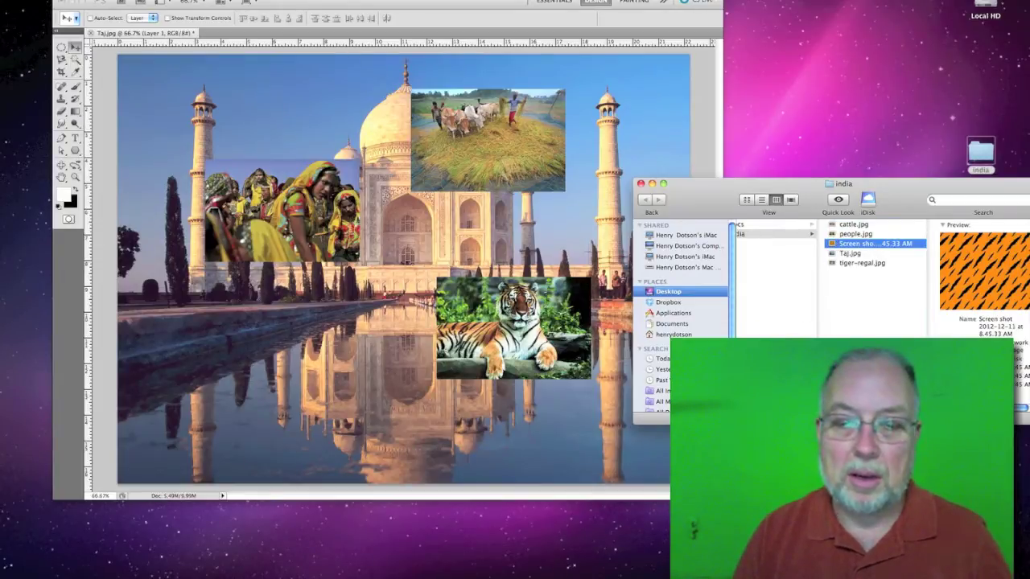
key(super+o)
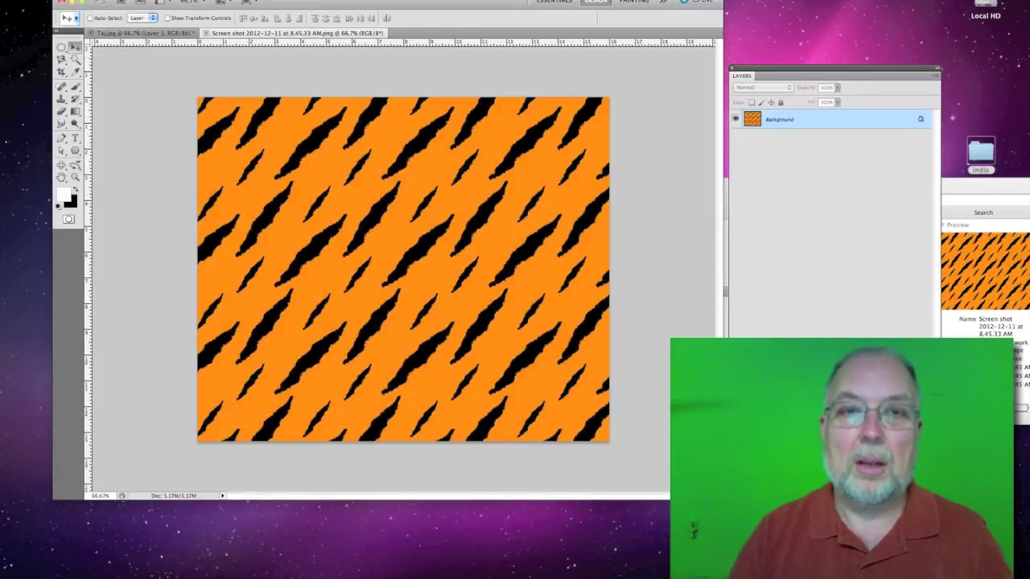
drag(329, 35, 725, 386)
drag(672, 284, 669, 285)
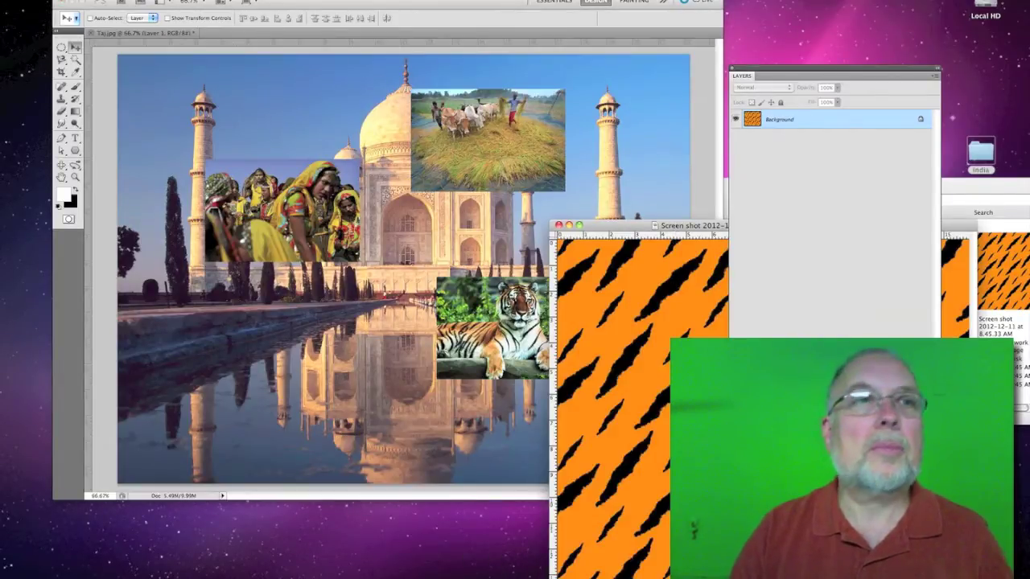
Resize the tiger-stripe image to a document width of 9 inches and copy its background layer onto the Taj Mahal image.
click(100, 0)
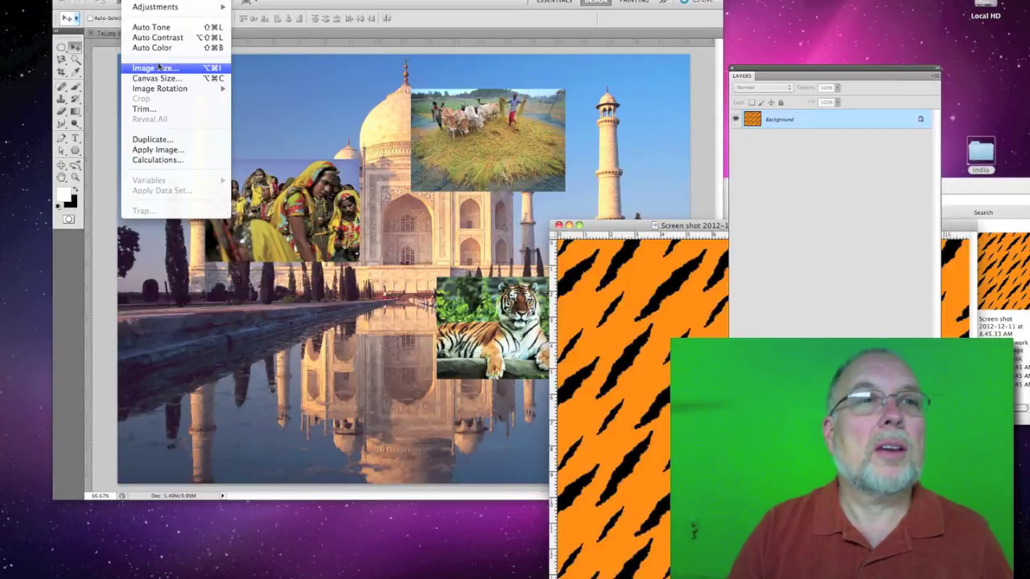
click(158, 68)
click(180, 105)
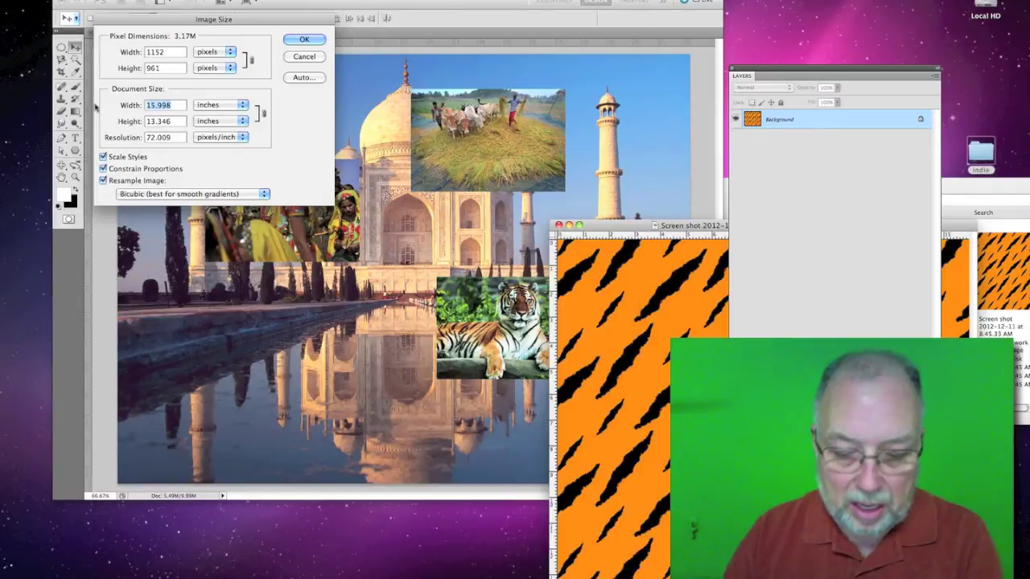
text(9)
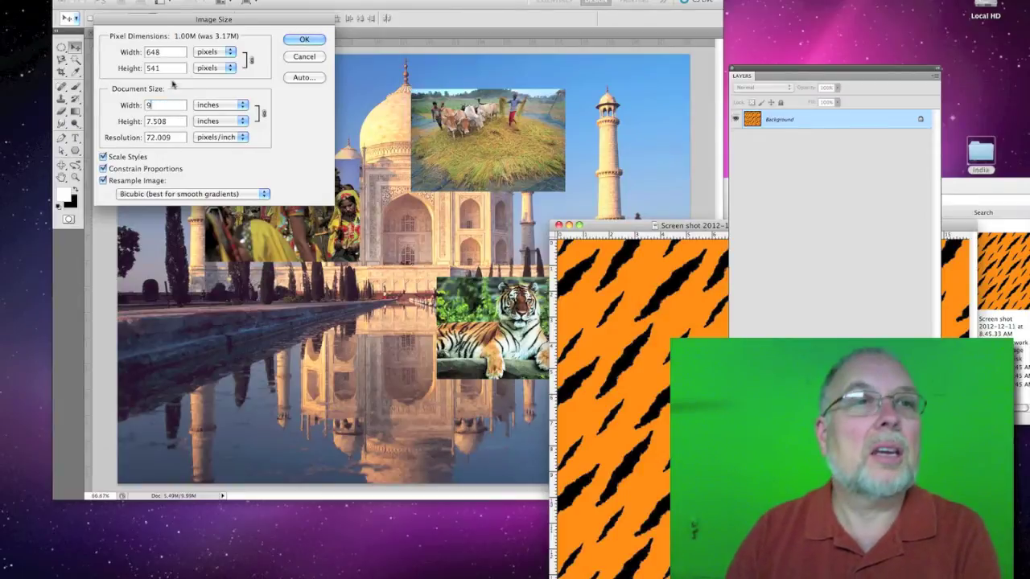
click(299, 40)
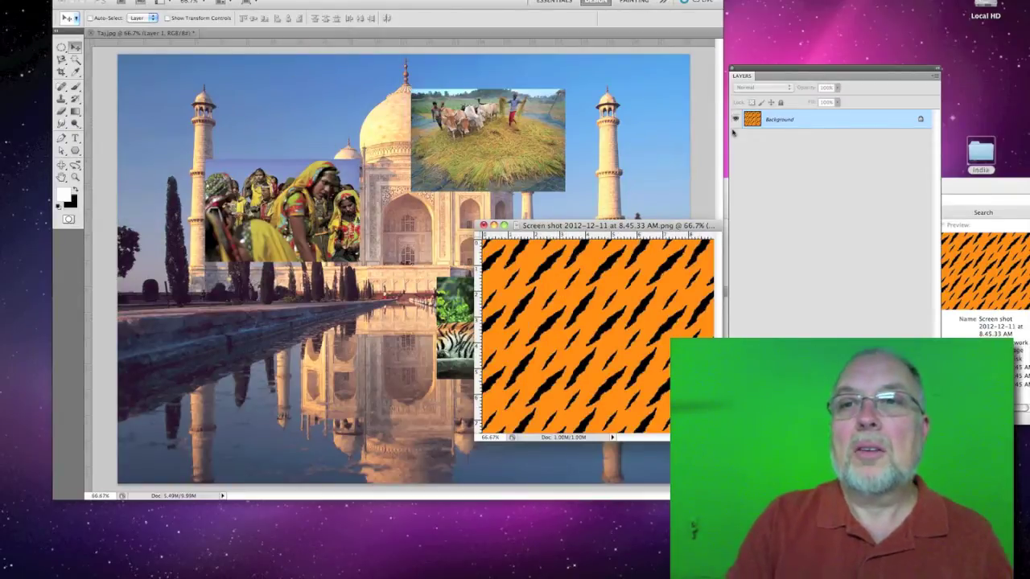
drag(752, 121, 445, 176)
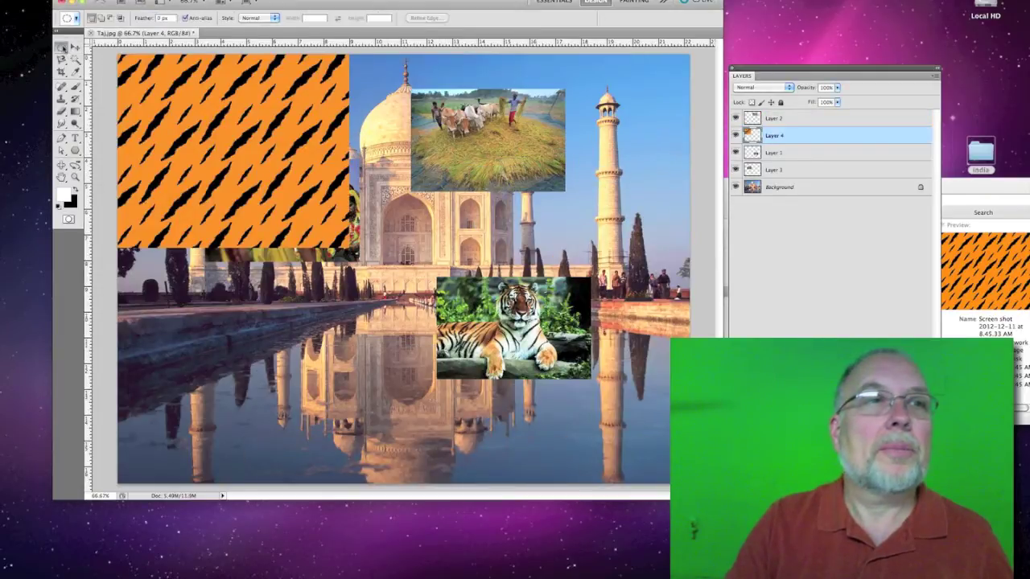
Move the tiger-stripe pattern over the tiger image and place Layer 4 directly beneath Layer 1 in the layer order.
drag(171, 88, 450, 273)
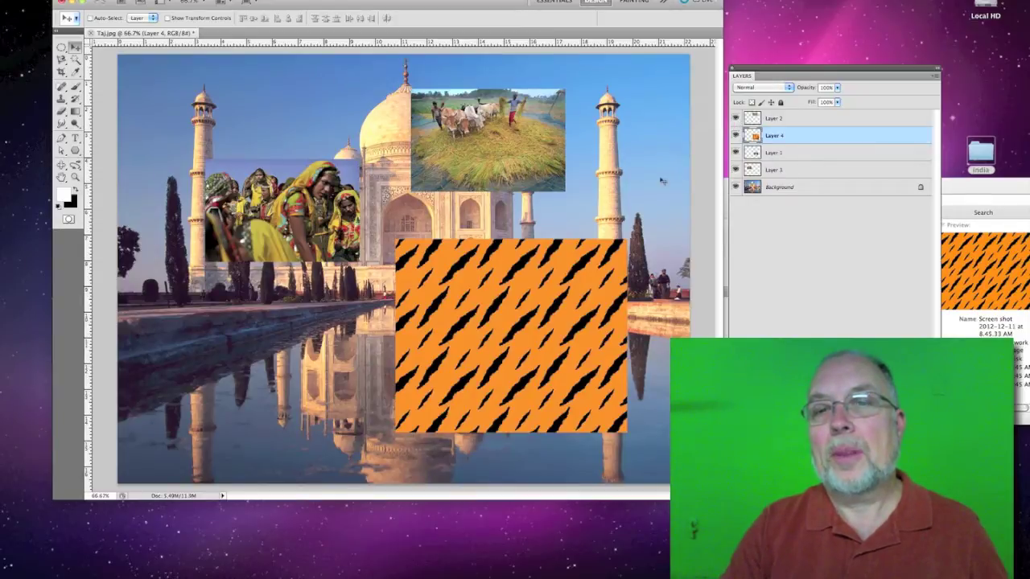
drag(782, 135, 777, 160)
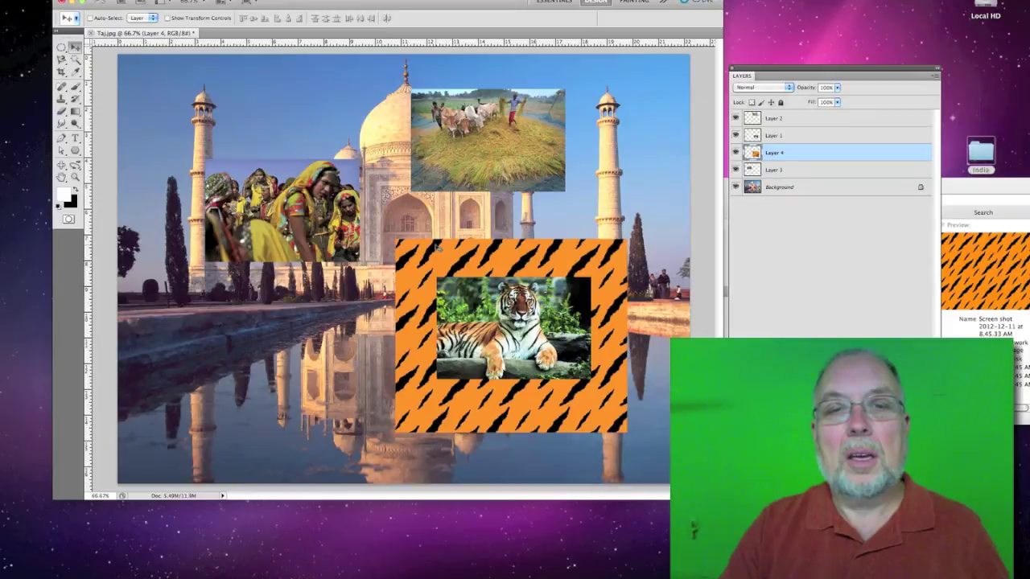
Select the exact rectangle of the tiger image on Layer 1 with the Magic Wand by inverting a selection of its empty surroundings.
key(w)
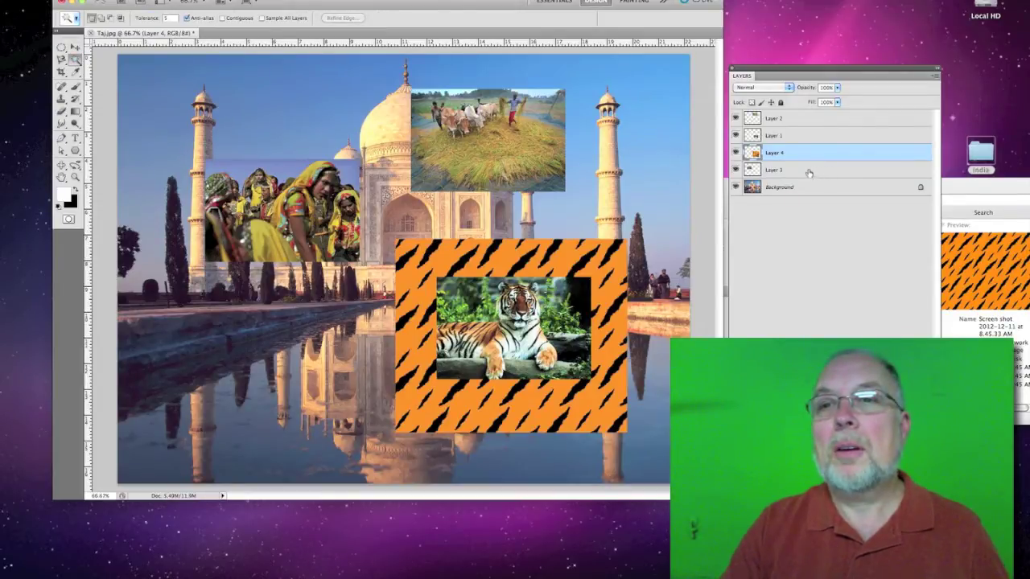
click(783, 138)
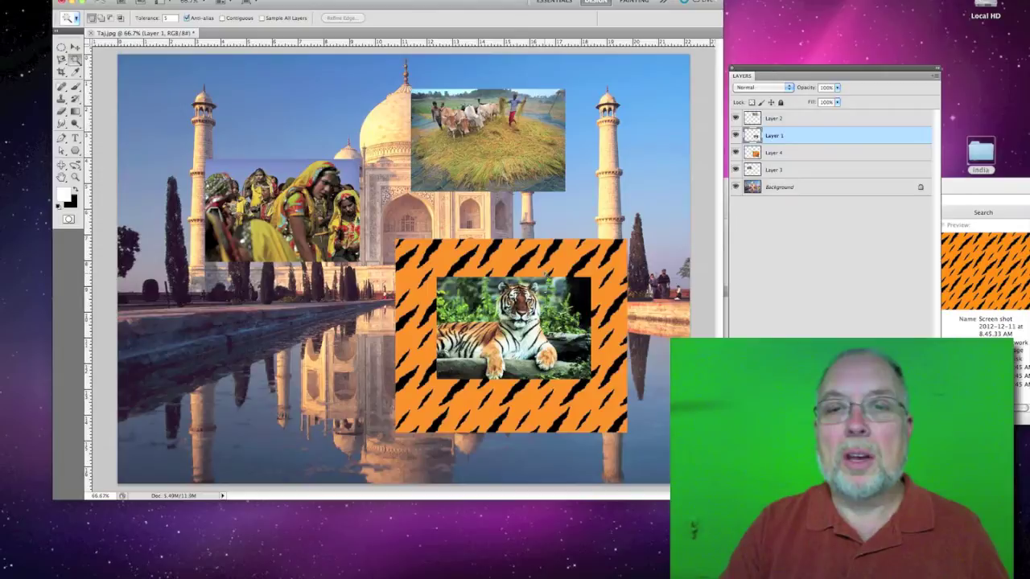
click(545, 261)
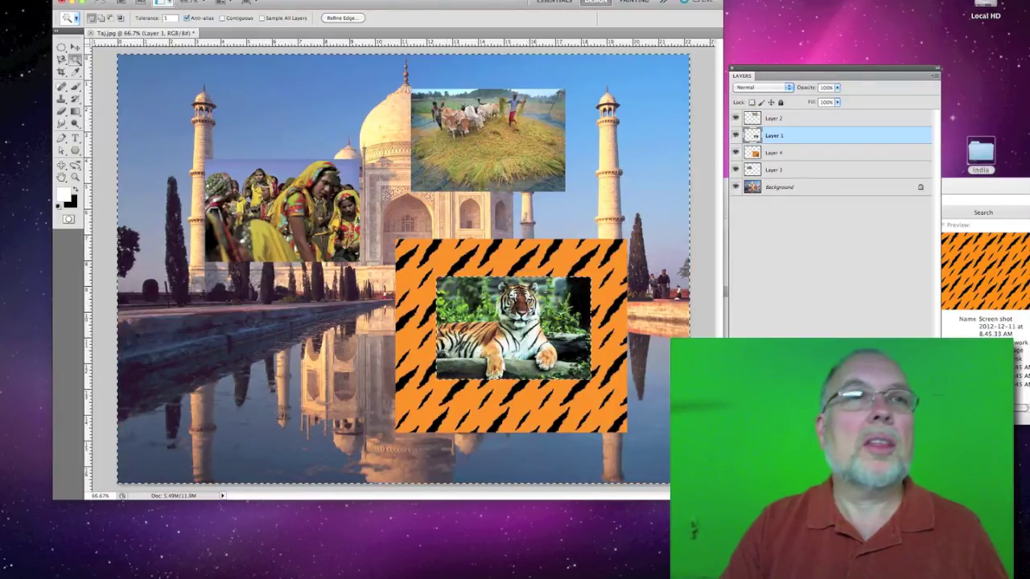
click(193, 0)
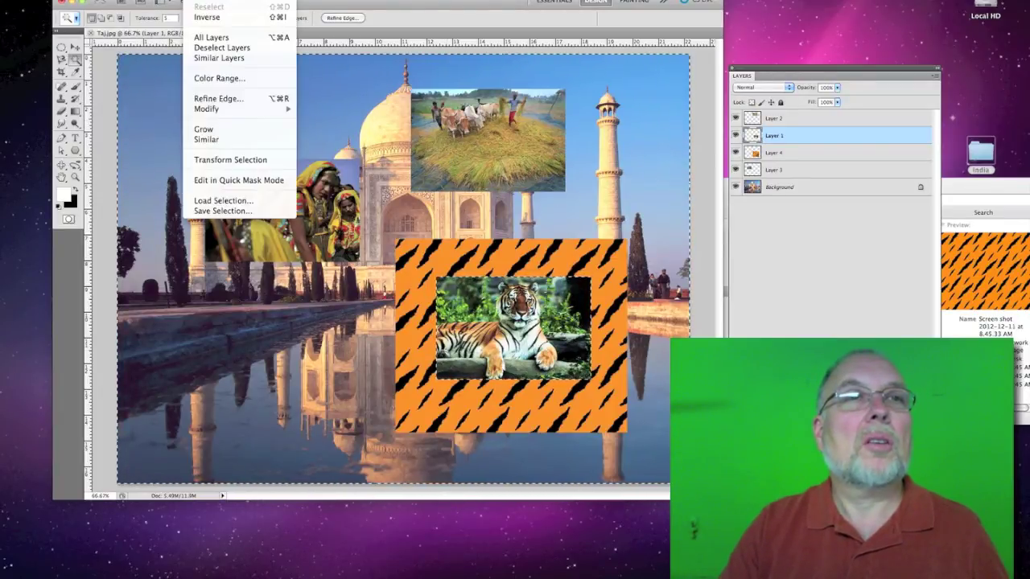
click(212, 22)
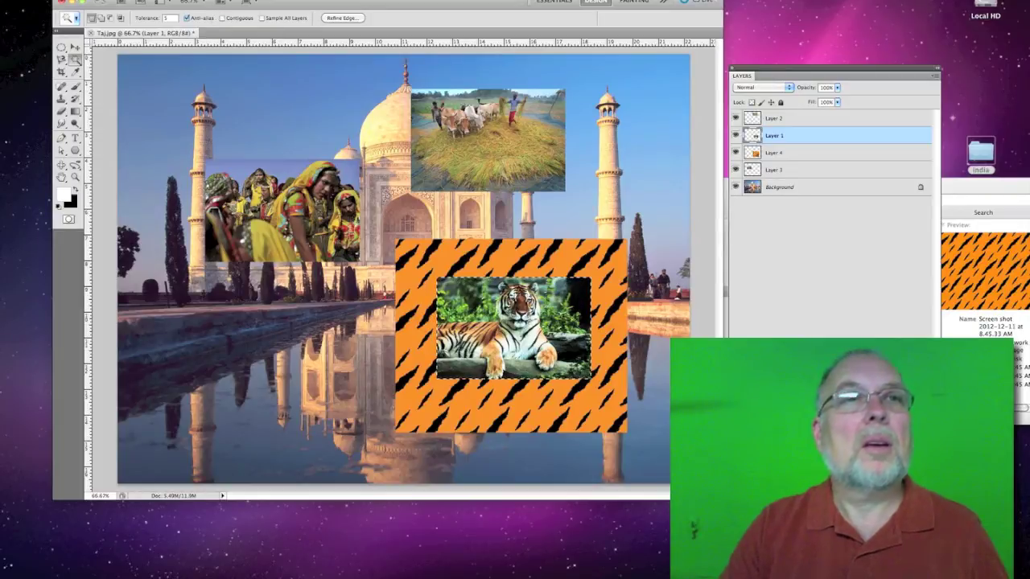
Expand the tiger selection by 15 pixels, invert it and delete the surplus stripe pattern from Layer 4.
click(202, 0)
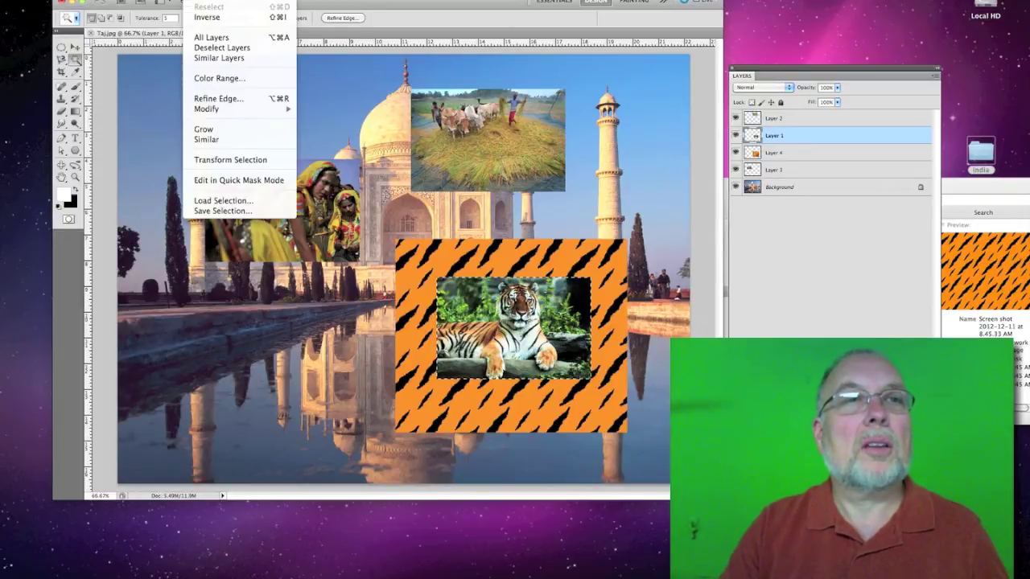
mouse_move(216, 110)
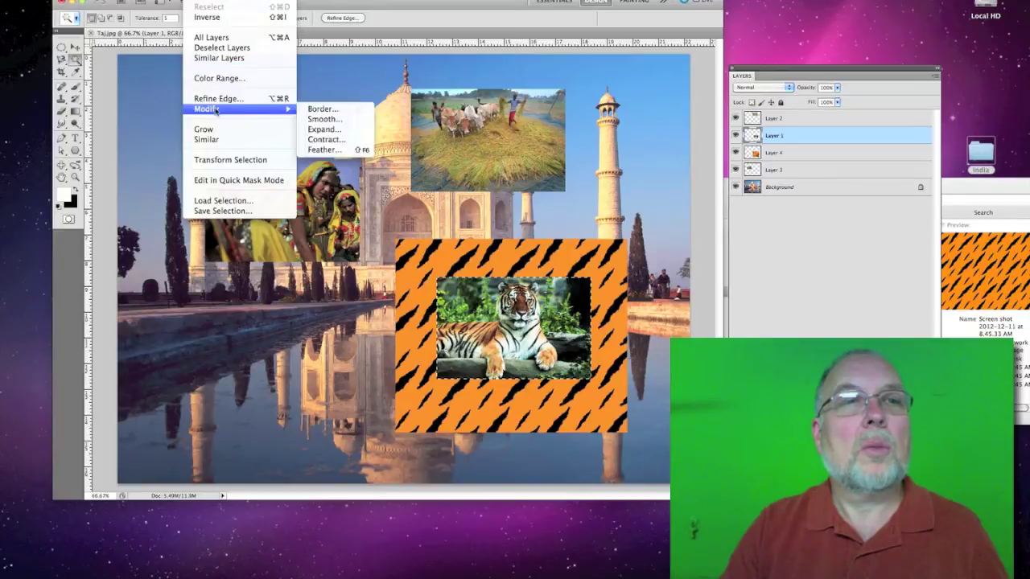
click(323, 129)
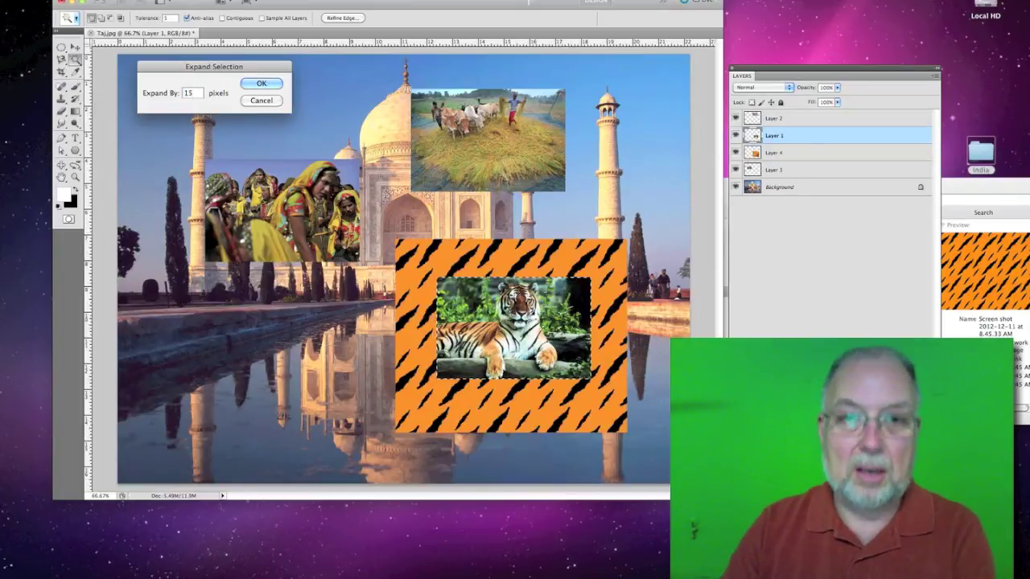
key(Return)
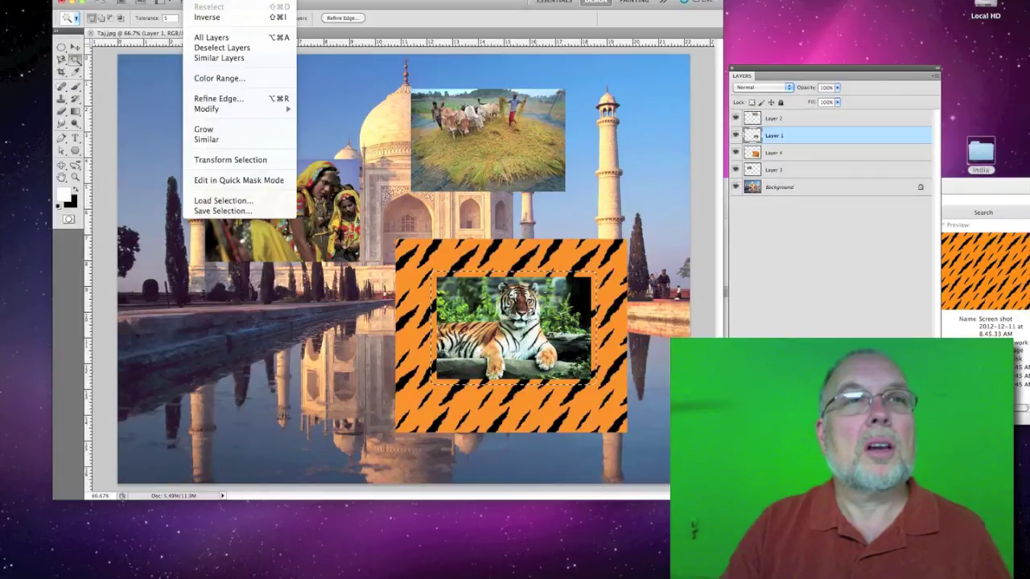
click(197, 18)
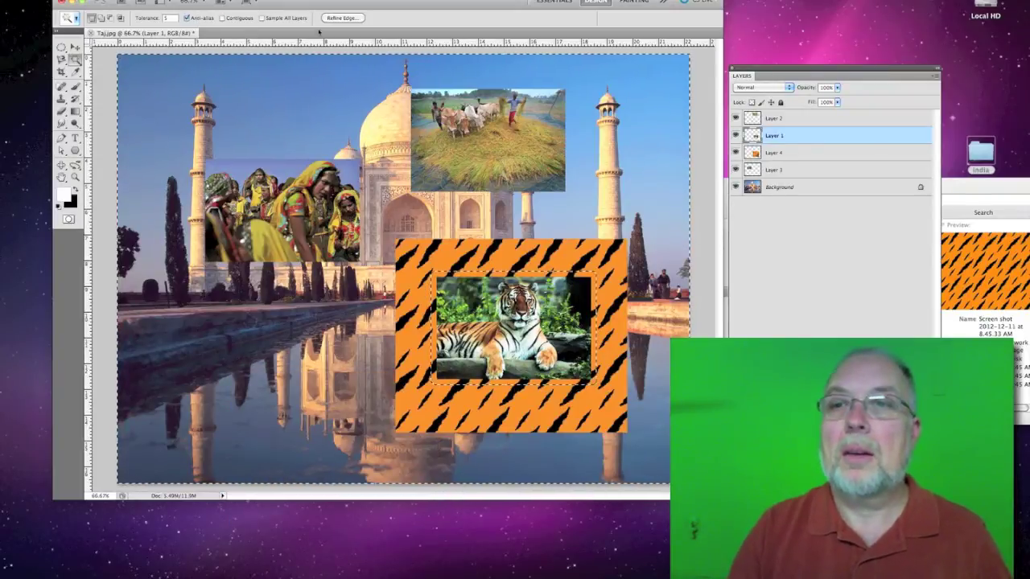
click(771, 153)
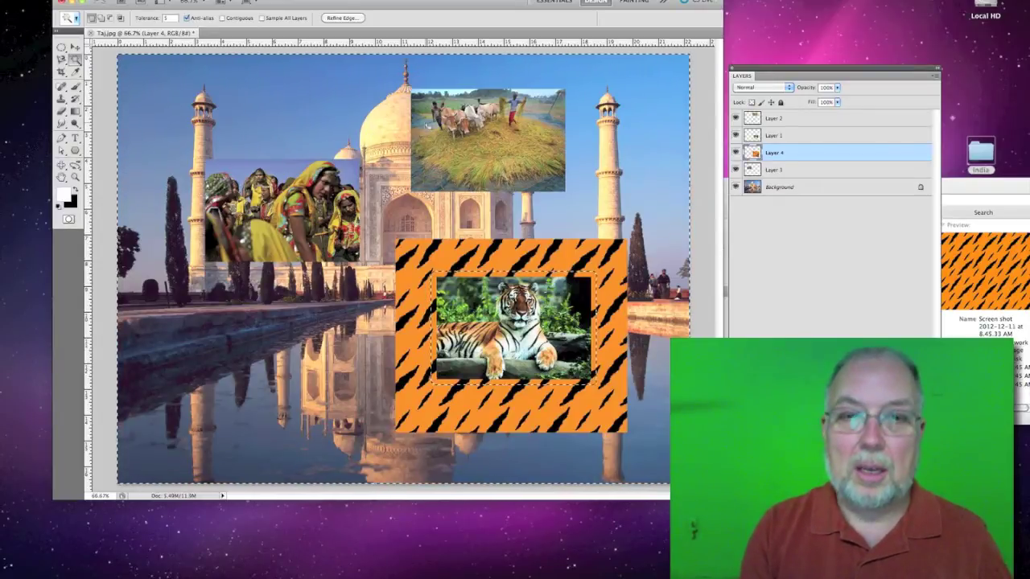
key(Delete)
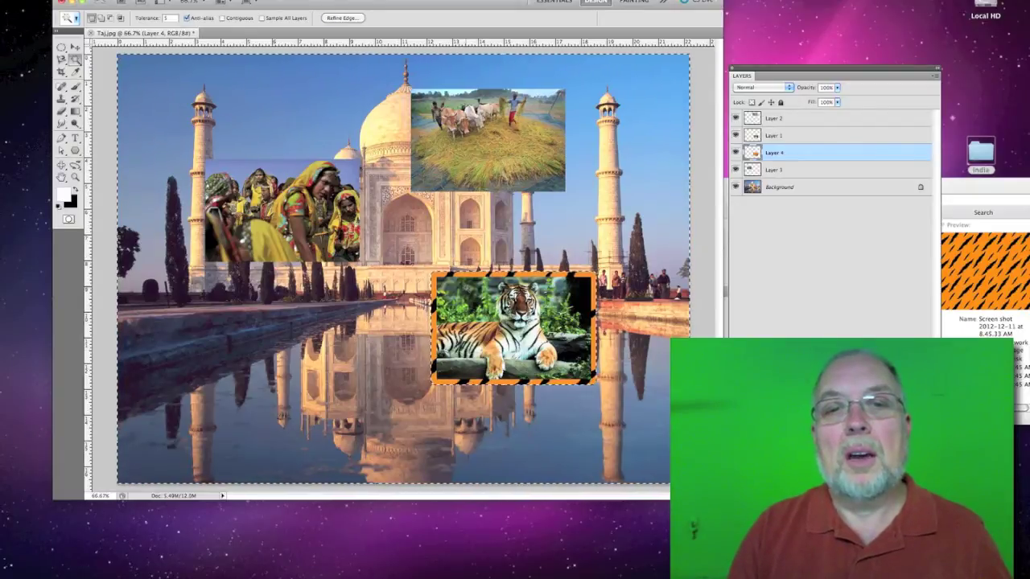
Replace the expanded selection with one following the exact edge of the tiger image on Layer 1, keeping the image intact.
click(796, 136)
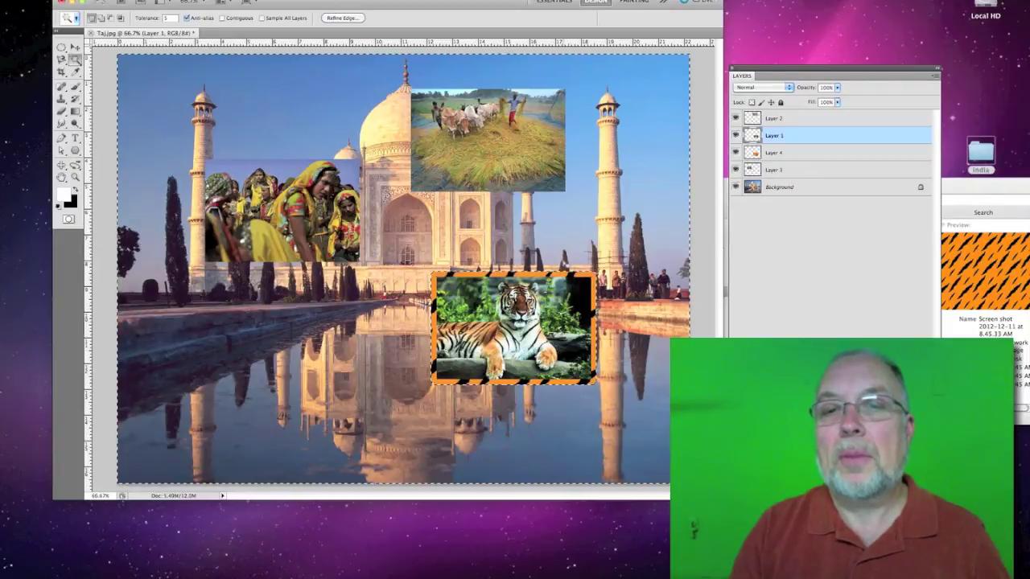
key(super+d)
key(super+a)
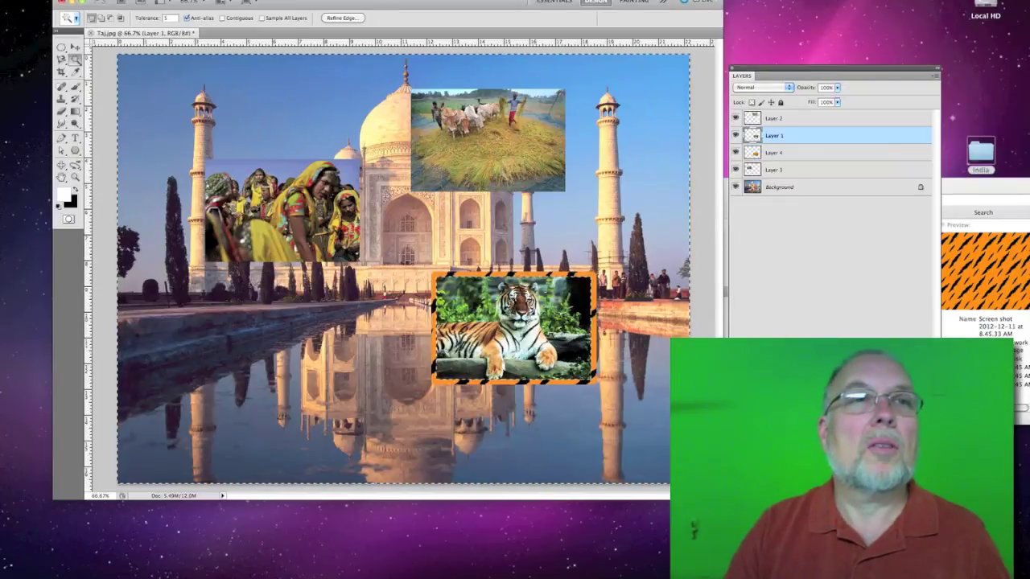
click(209, 1)
click(219, 17)
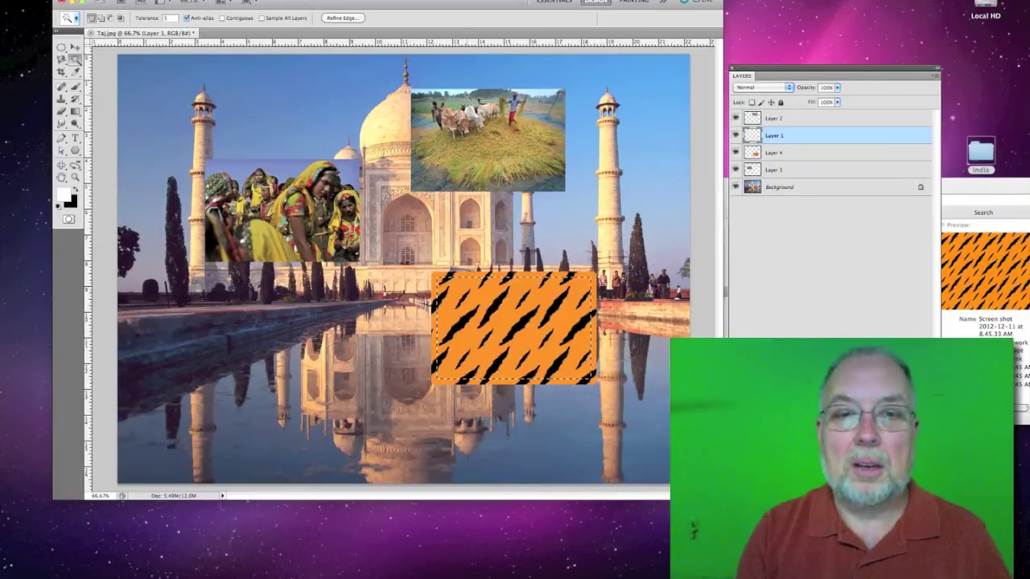
key(super+shift+v)
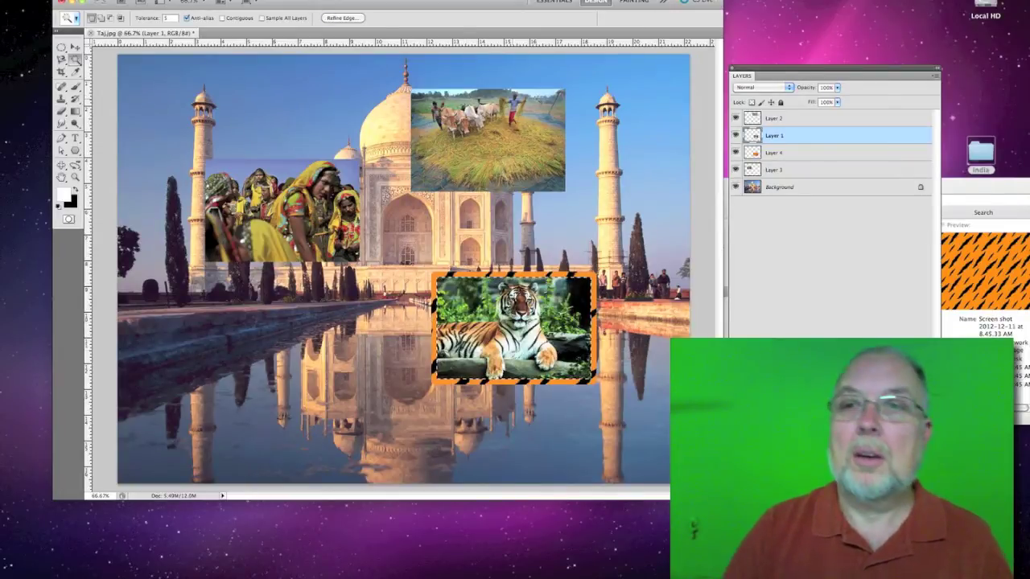
Cut the selected rectangle out of the stripe pattern on Layer 4, deselect, and toggle Layer 1's visibility to check the frame.
click(837, 153)
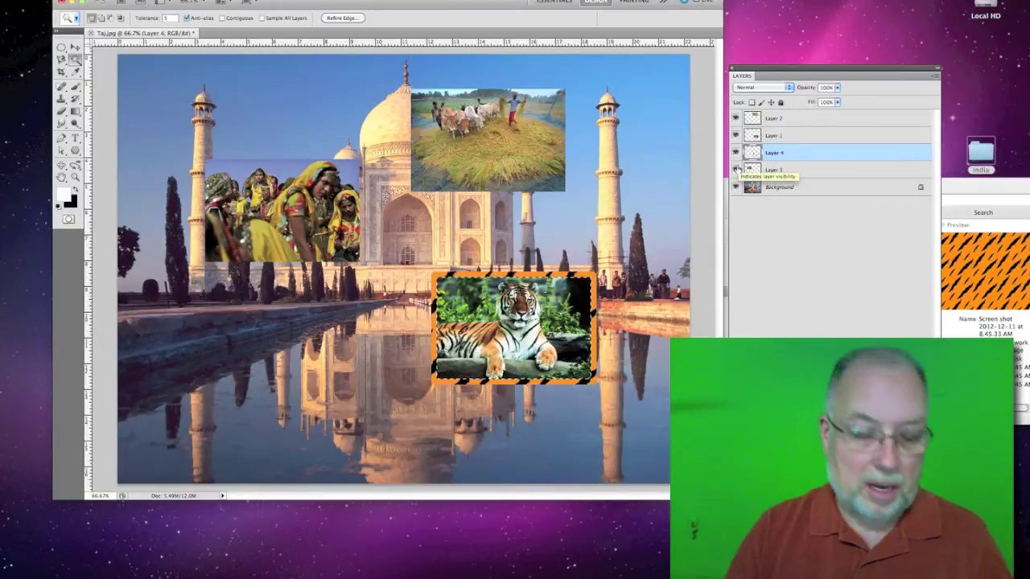
click(193, 2)
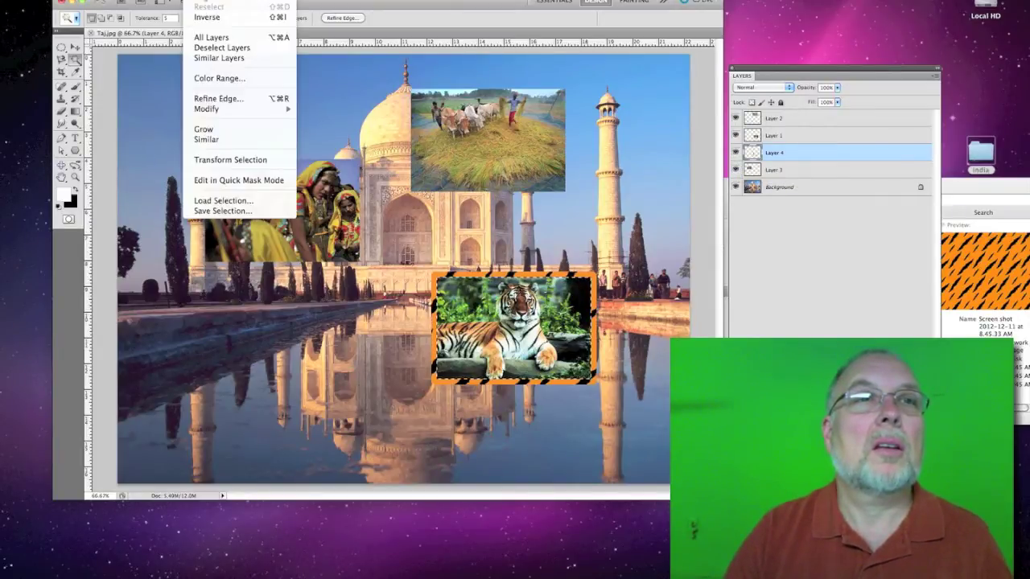
click(203, 17)
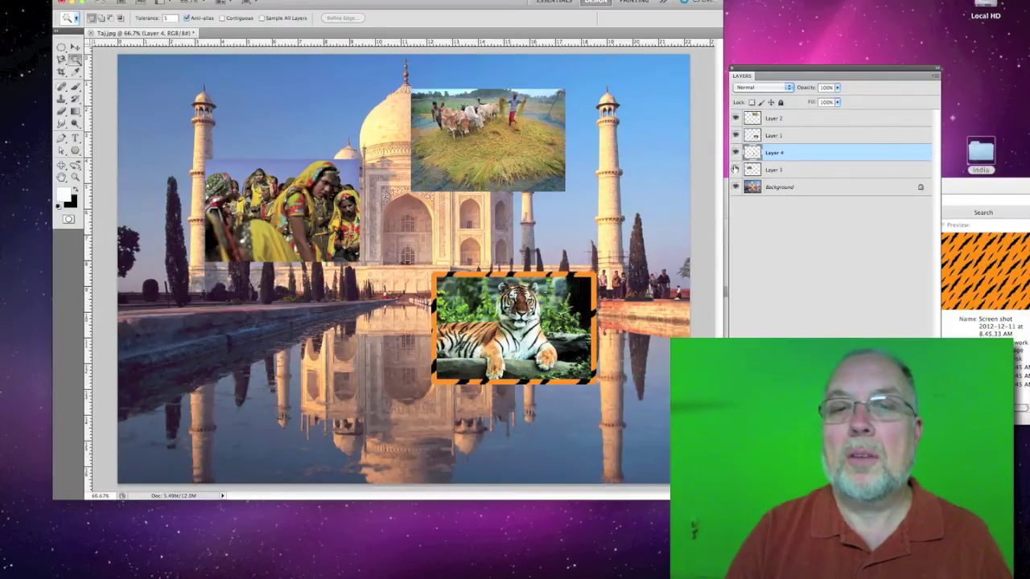
click(735, 135)
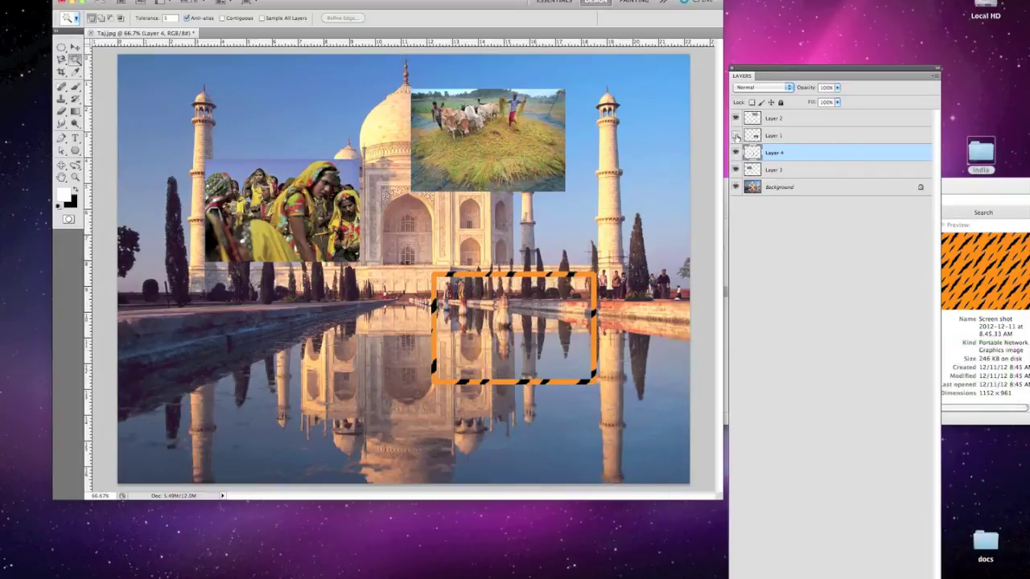
click(734, 136)
click(735, 136)
click(735, 135)
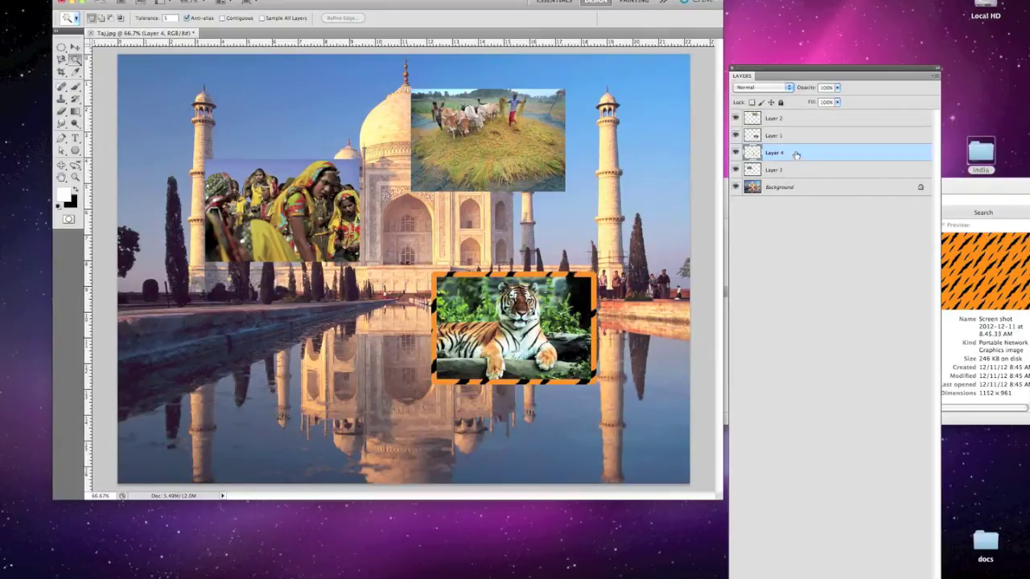
Apply Bevel and Emboss and Drop Shadow effects to the tiger-stripe frame on Layer 4.
click(169, 0)
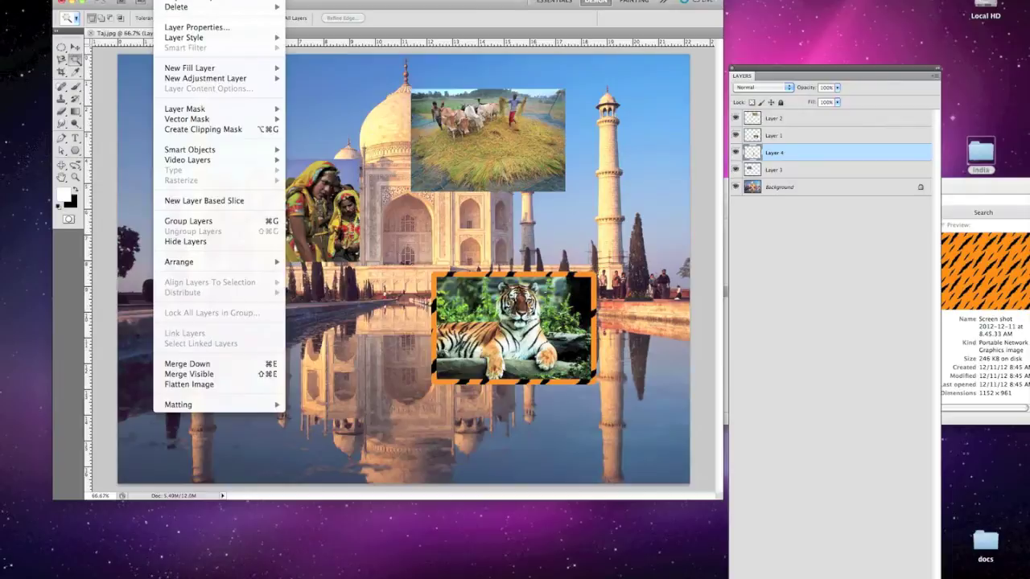
mouse_move(182, 39)
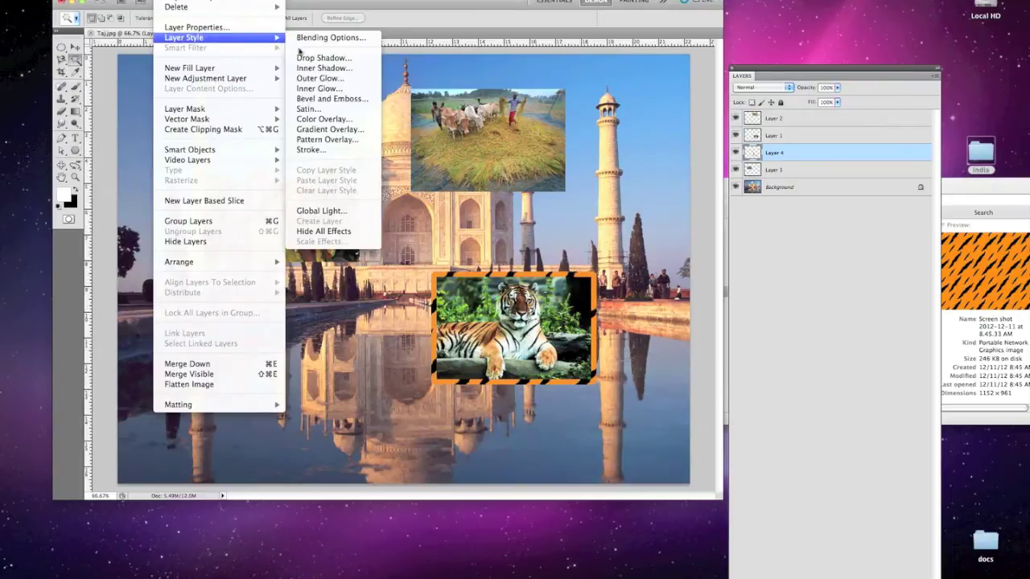
click(325, 98)
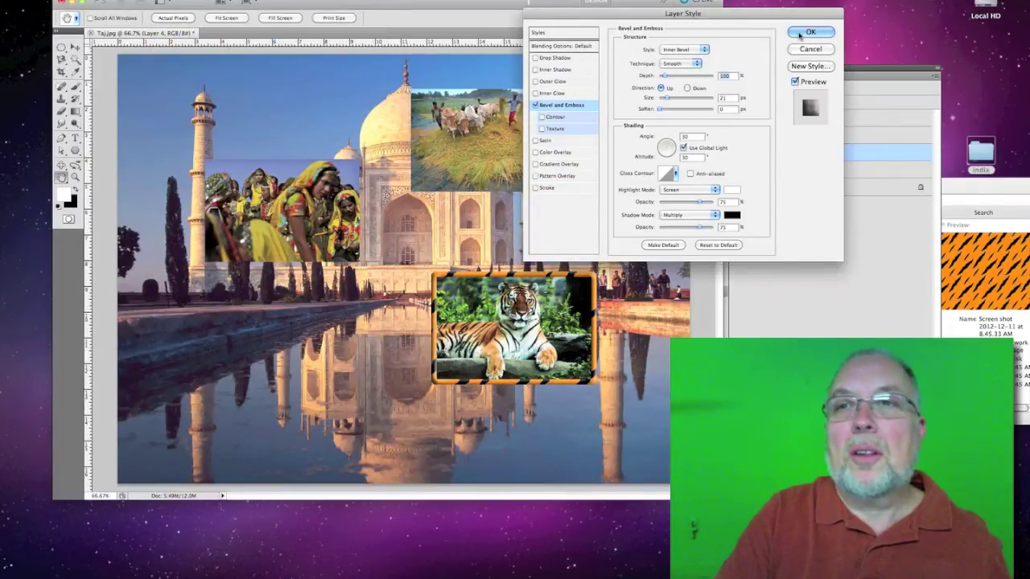
click(535, 58)
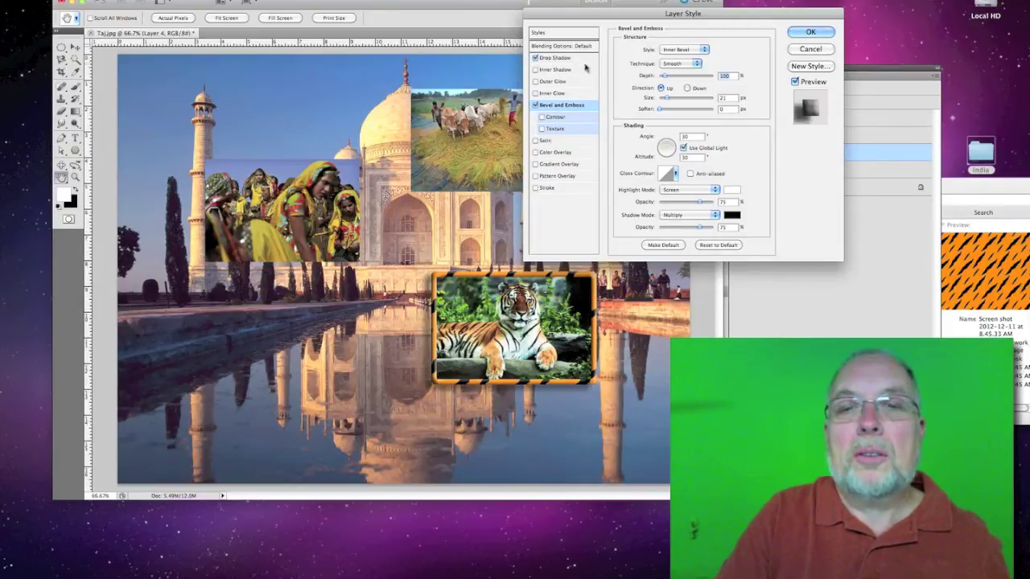
click(810, 32)
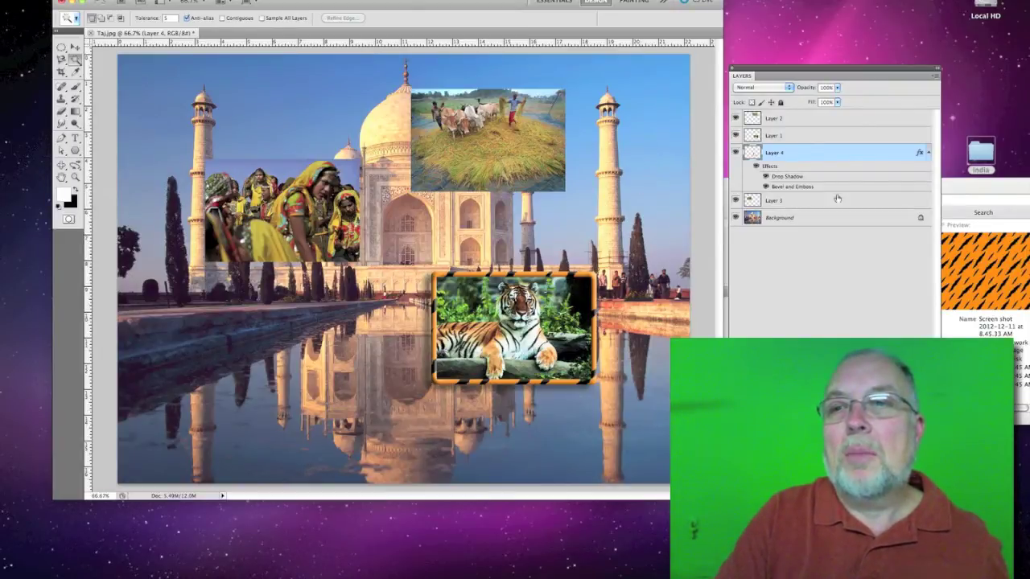
Duplicate the tiger-stripe frame as Layer 4 copy in Taj.jpg and fit the duplicate around the cattle image.
click(935, 78)
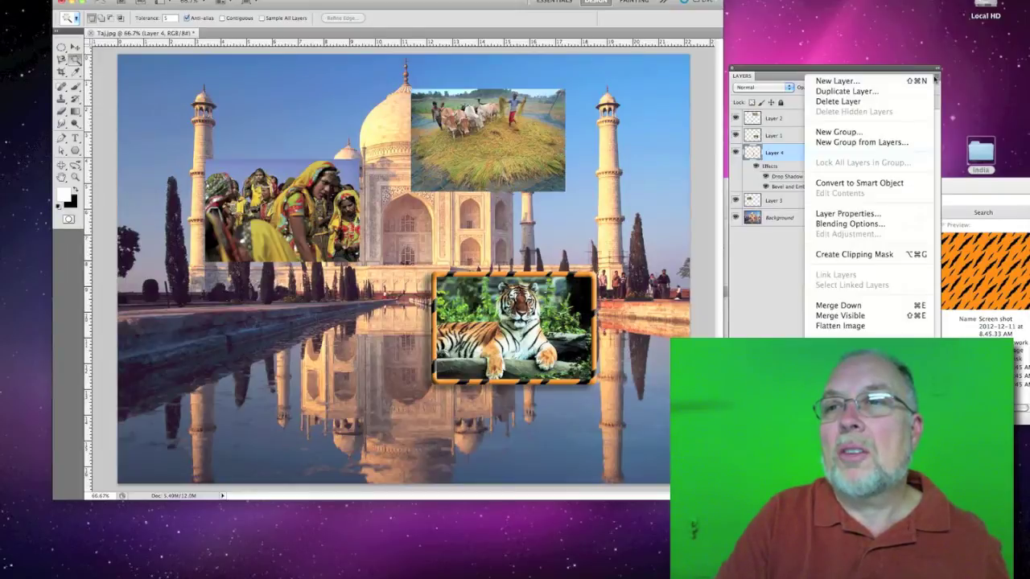
click(882, 96)
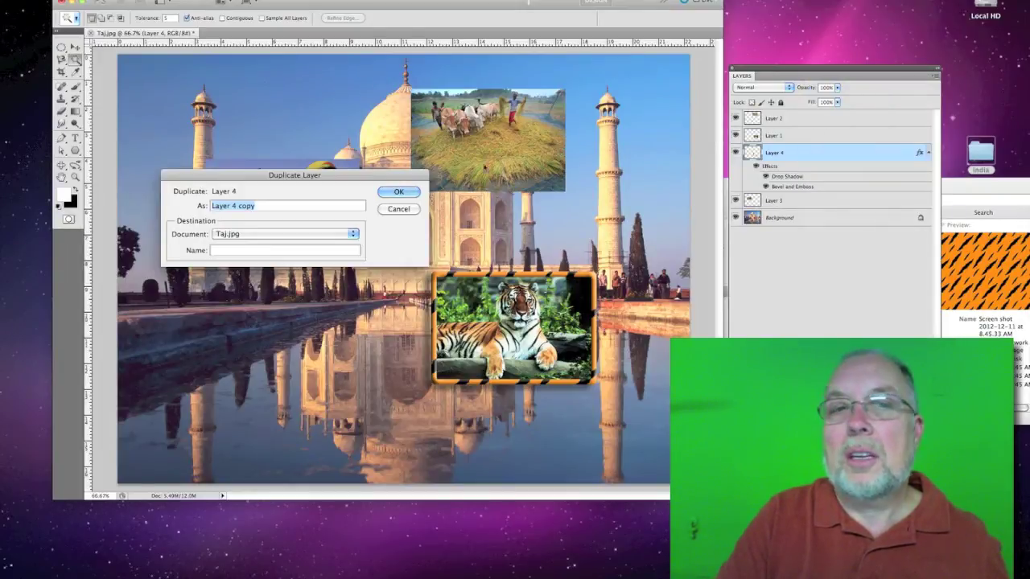
click(400, 191)
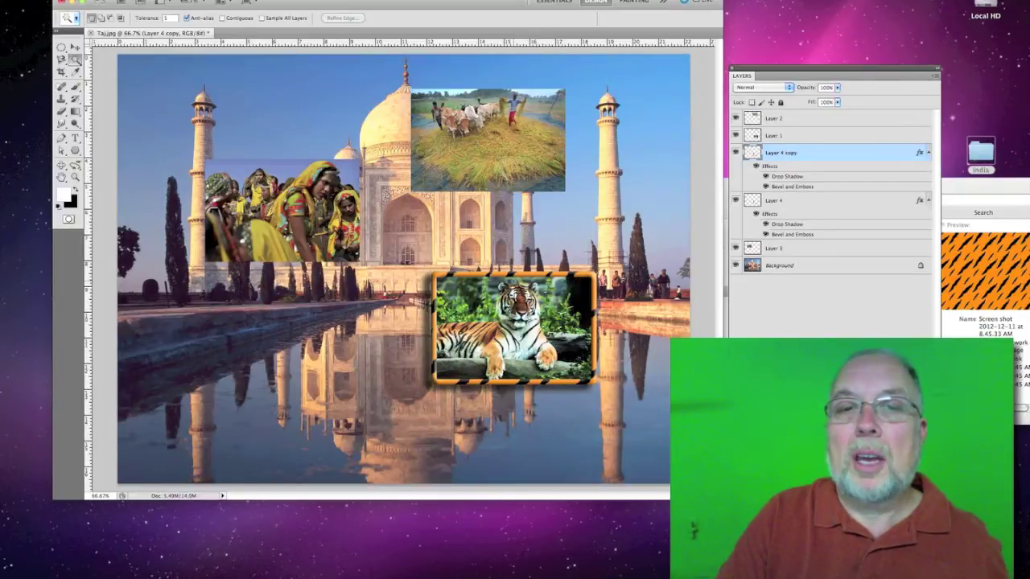
click(75, 48)
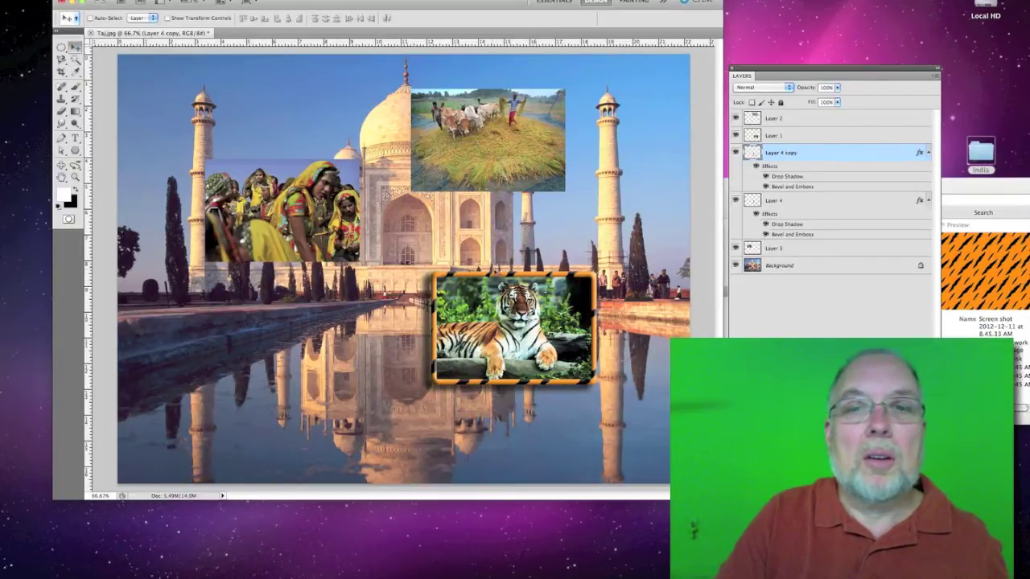
drag(499, 278, 472, 90)
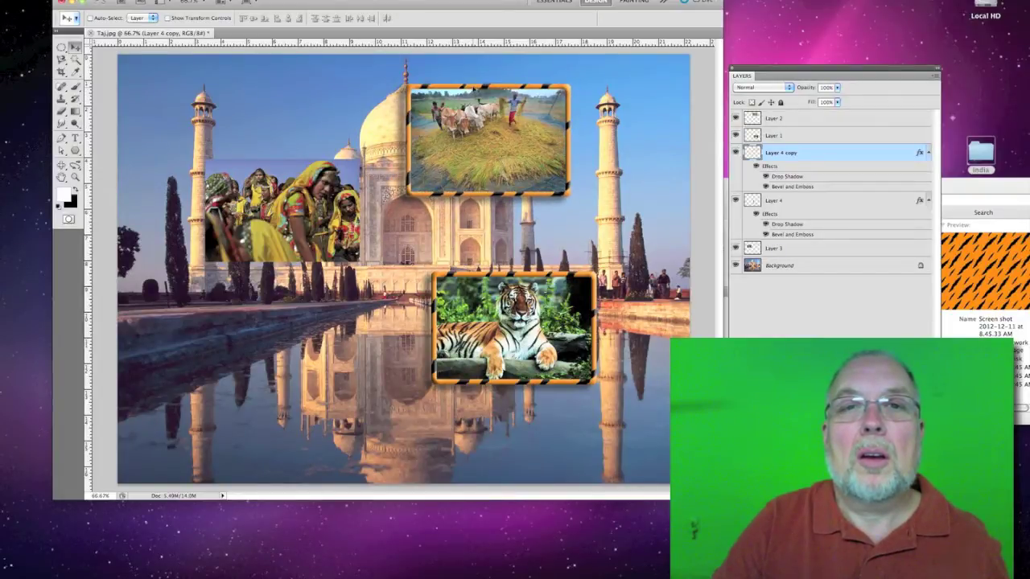
drag(483, 85, 484, 83)
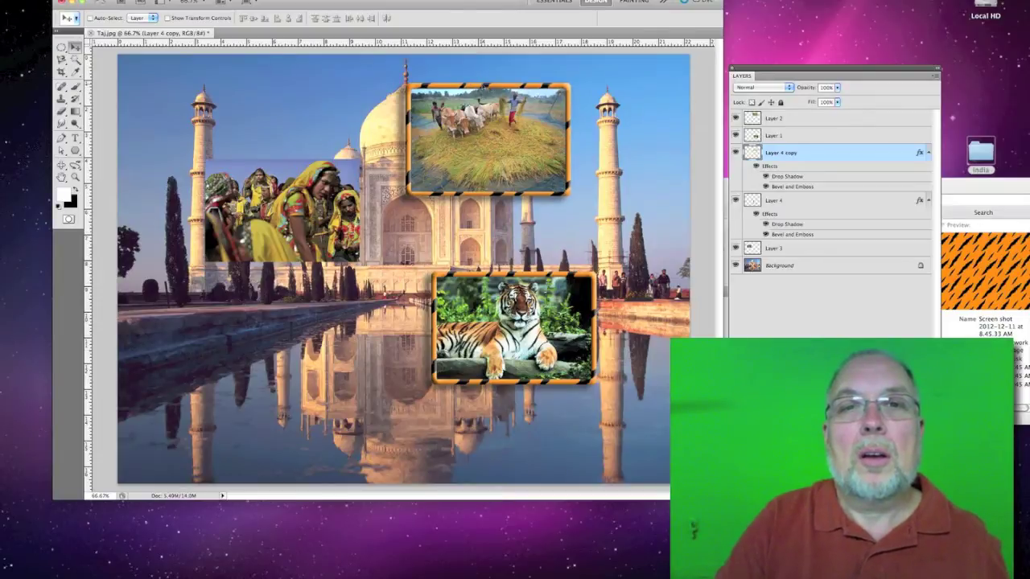
Move Layer 4 copy directly below Layer 2, hide all other layers, and merge the cattle image with its tiger-stripe frame.
click(735, 136)
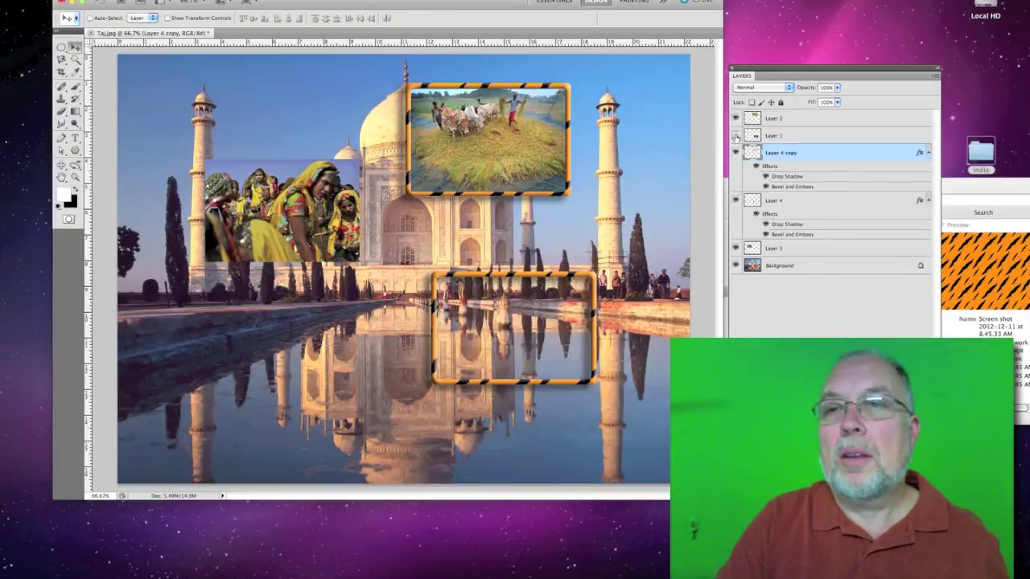
click(735, 250)
click(734, 250)
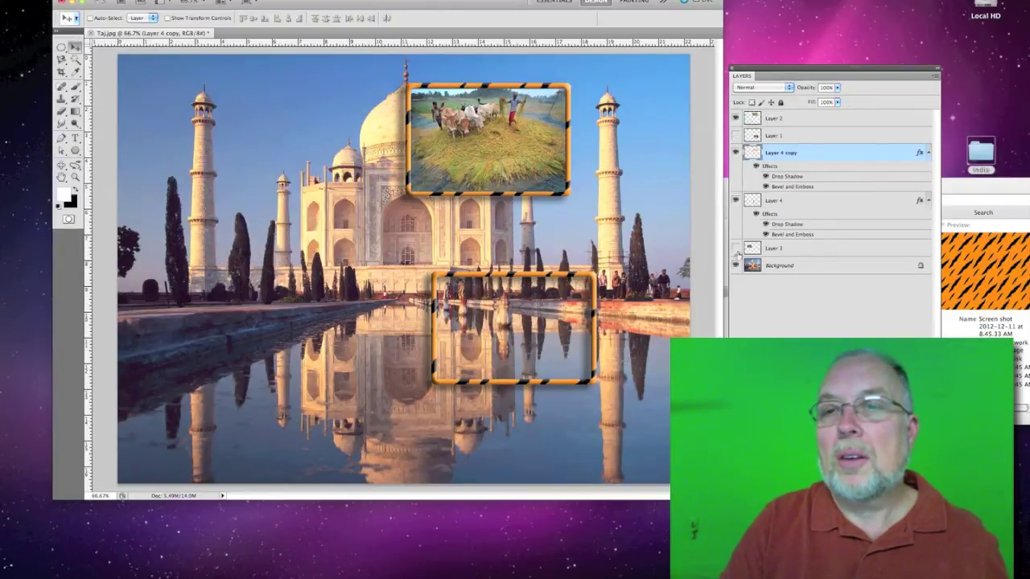
click(735, 200)
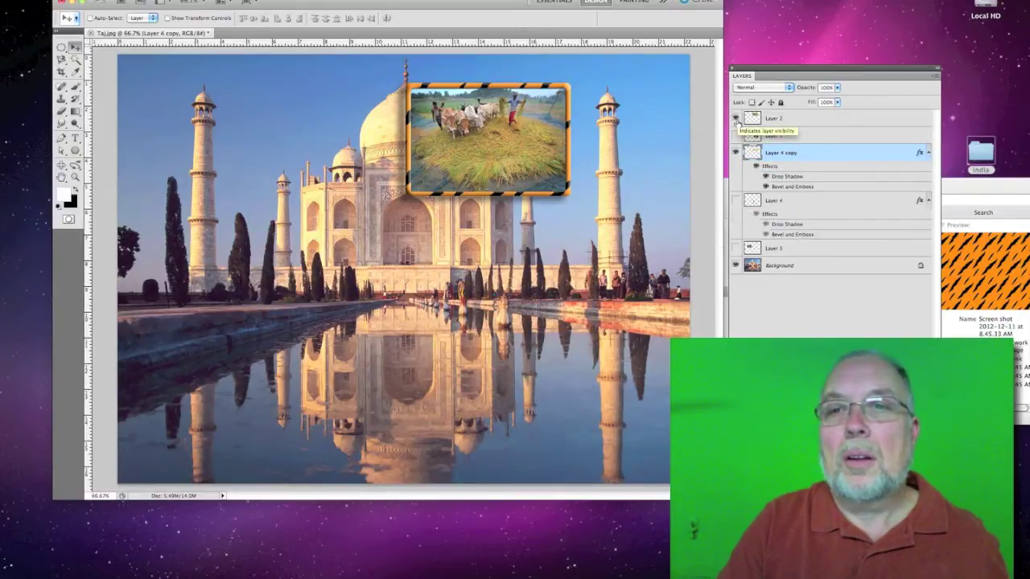
drag(785, 153, 780, 127)
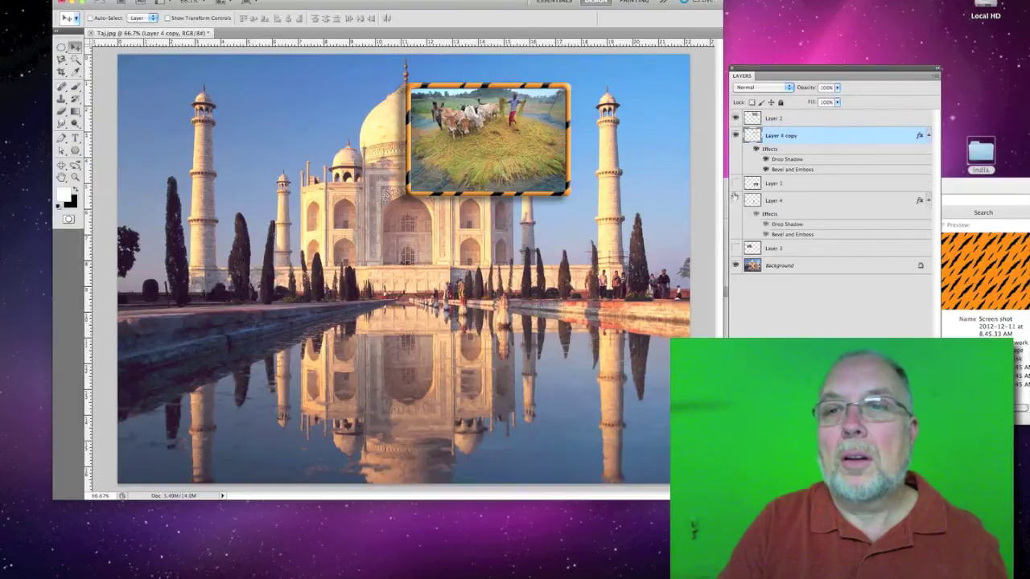
click(736, 265)
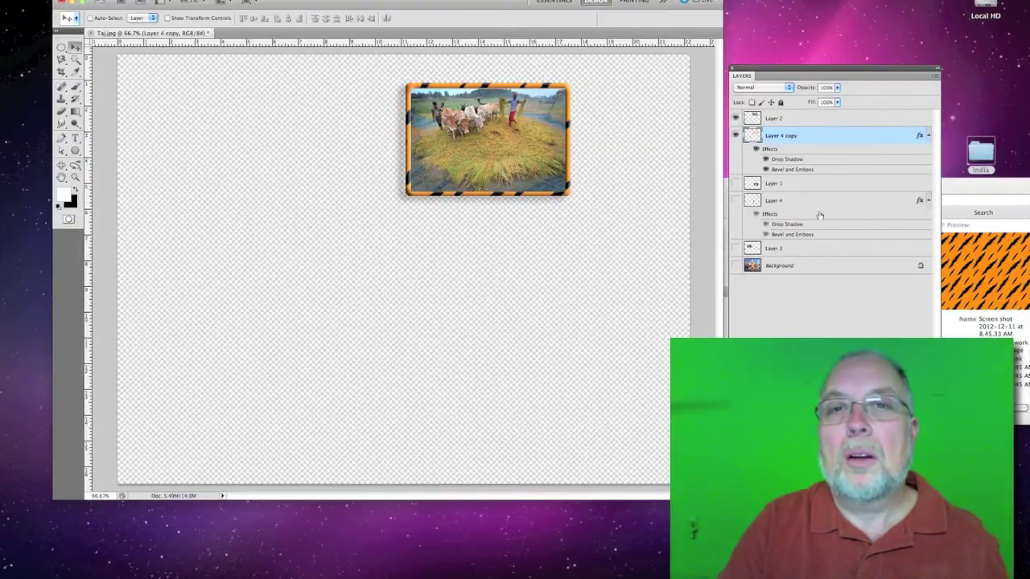
click(933, 82)
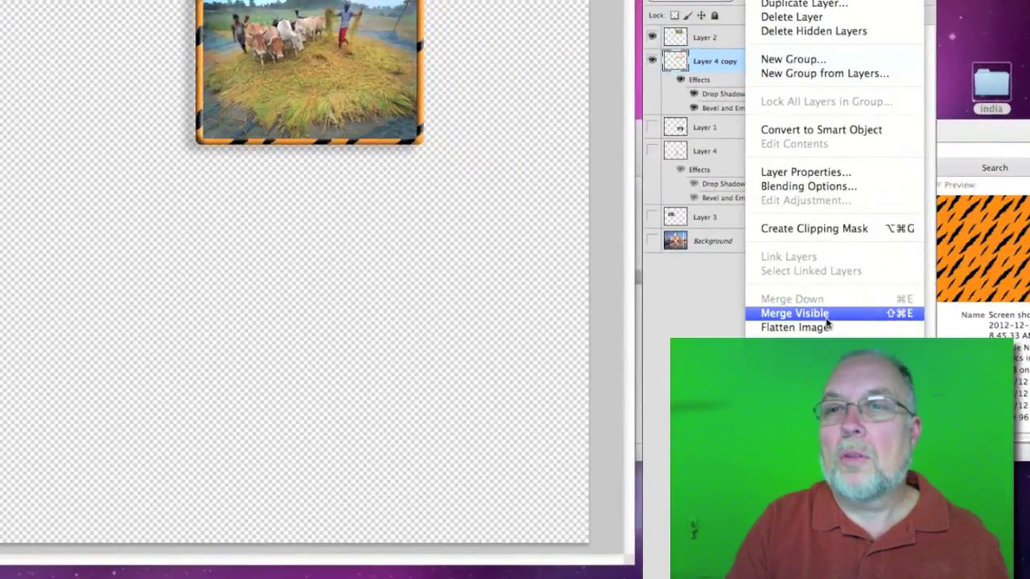
click(826, 314)
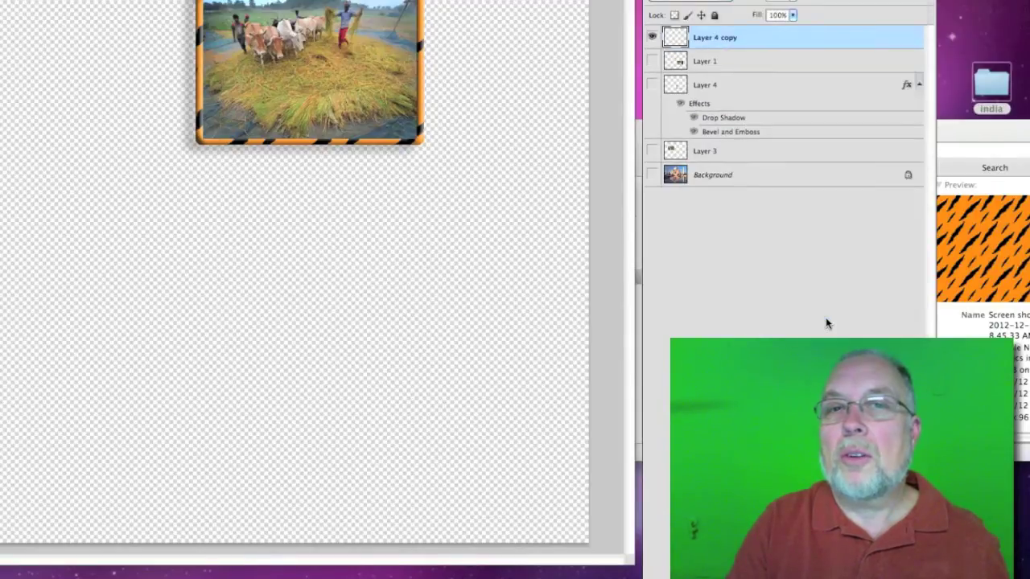
Try to merge the tiger image on Layer 1 with the original Layer 4 frame while the cattle and people images are hidden.
click(653, 62)
click(652, 85)
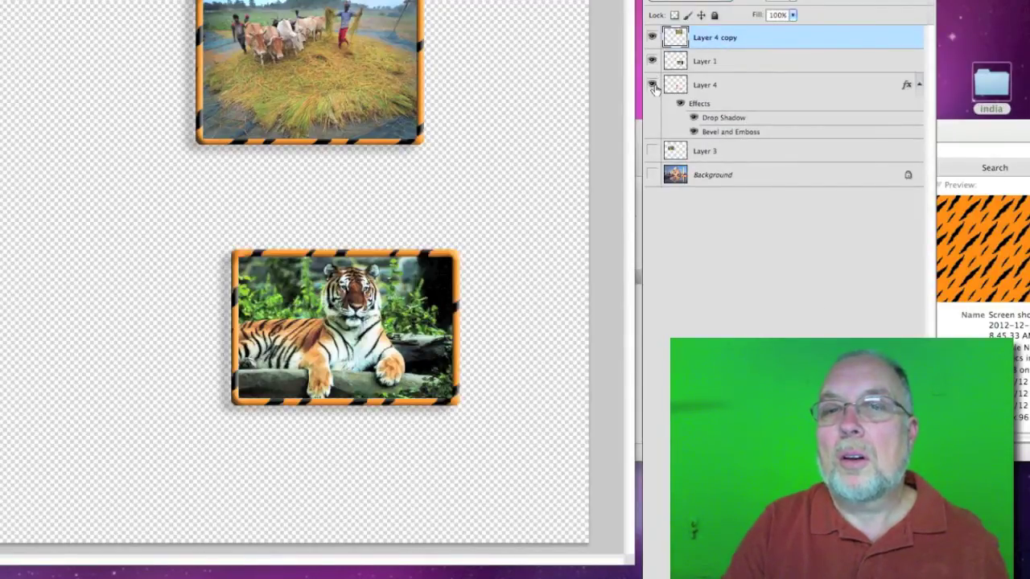
click(651, 37)
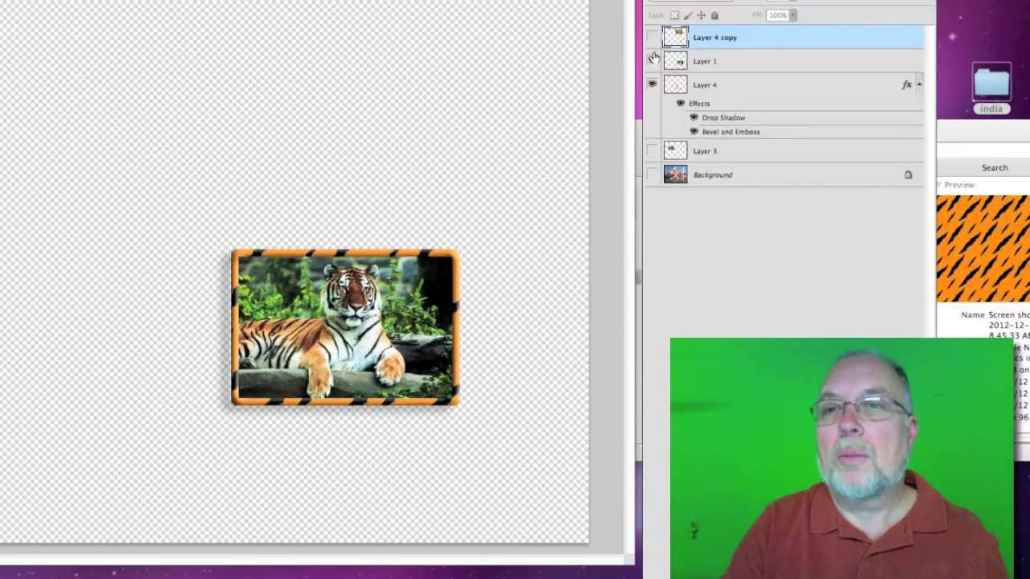
click(702, 64)
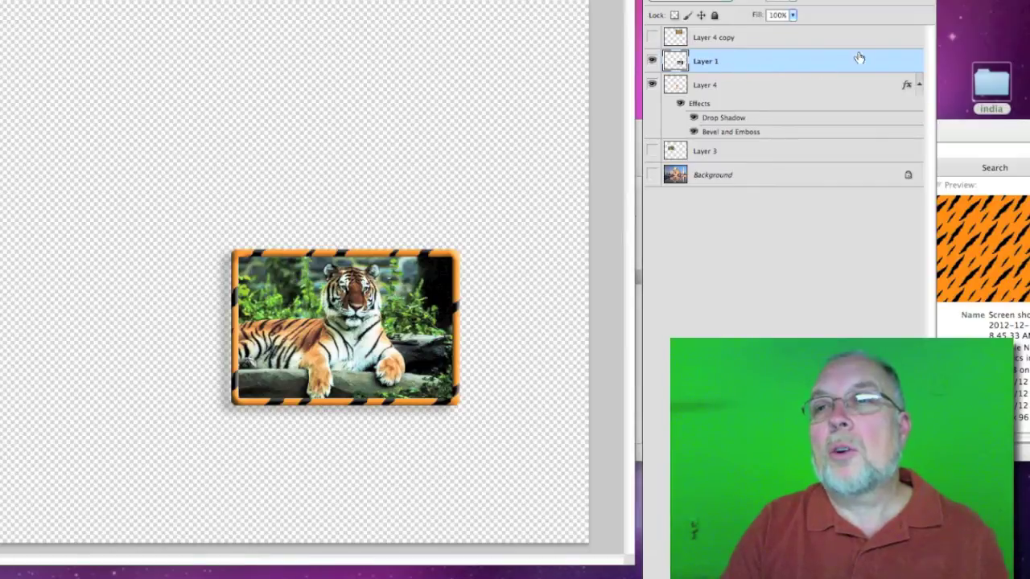
right_click(742, 61)
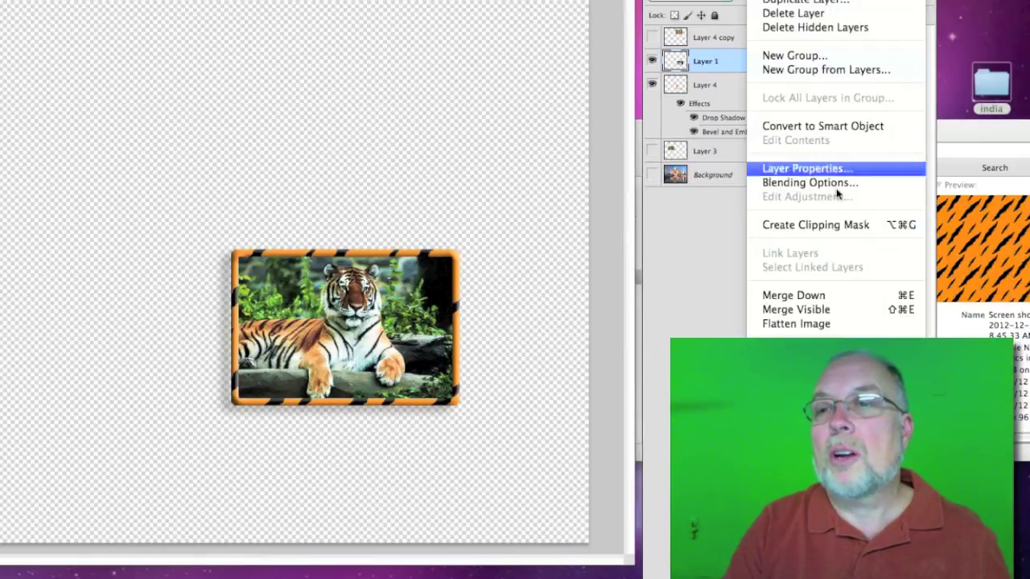
click(793, 309)
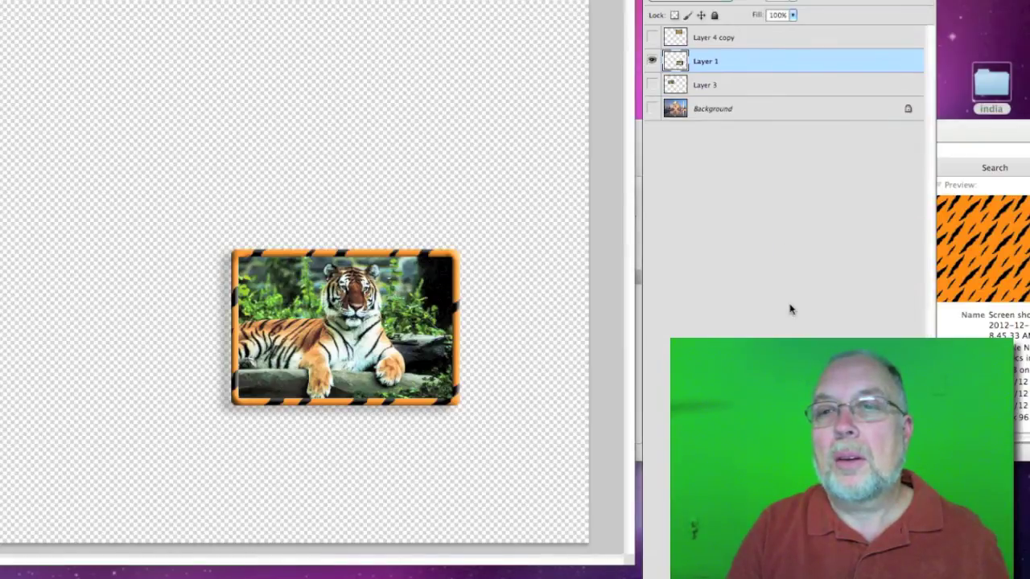
click(652, 37)
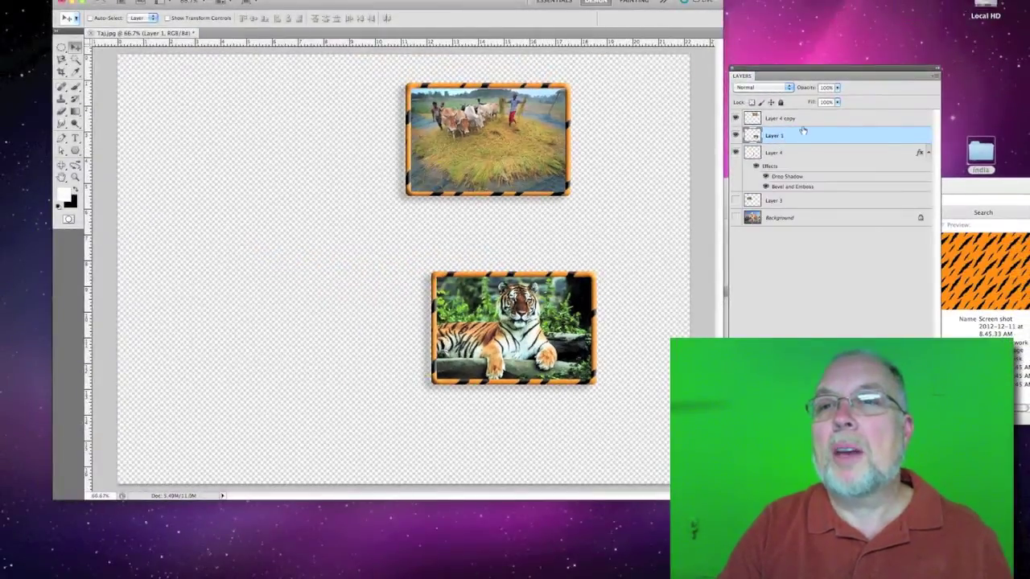
Duplicate the tiger-stripe frame on Layer 4 as Layer 4 copy 2 in Taj.jpg.
click(796, 154)
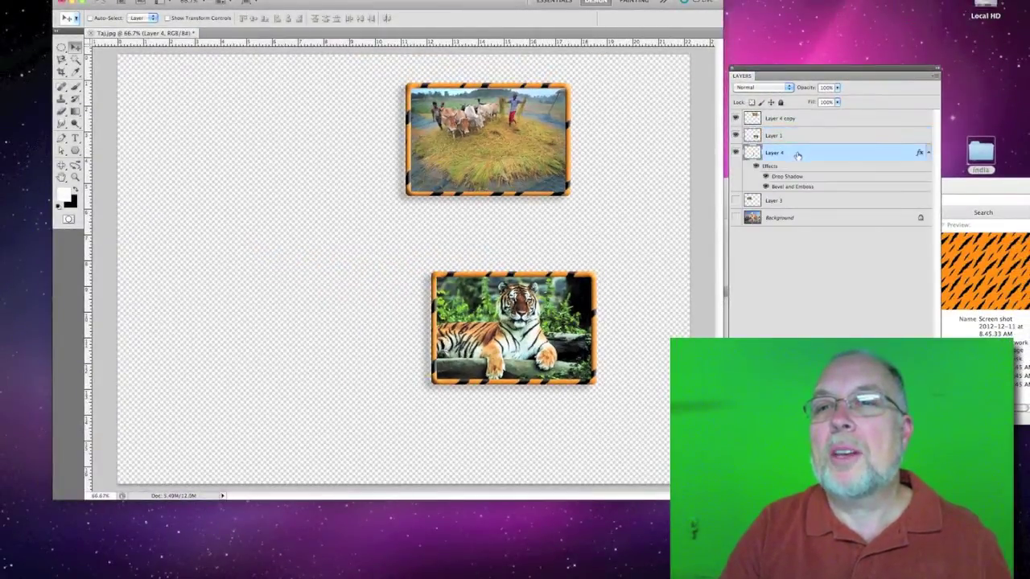
click(933, 78)
click(883, 96)
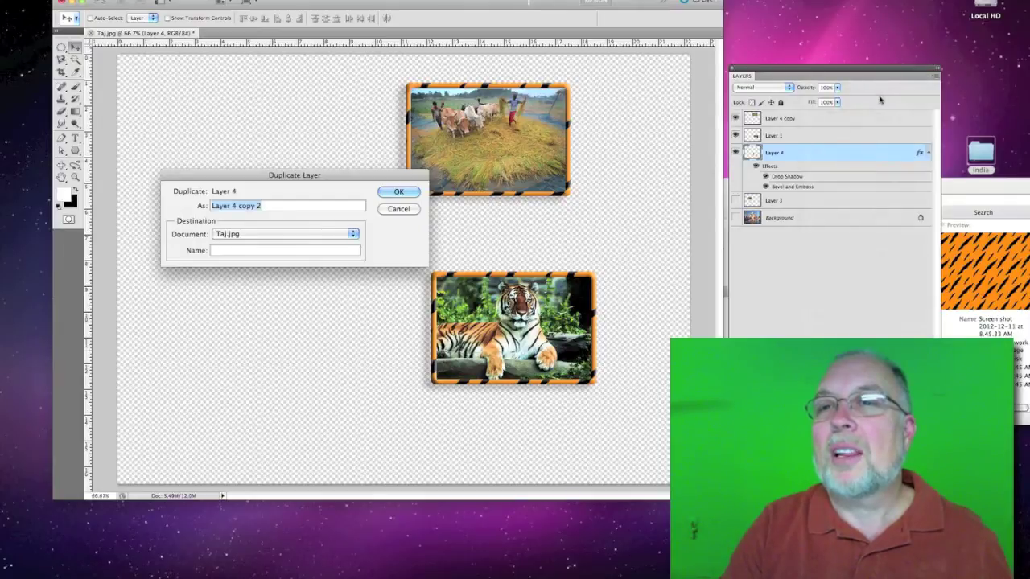
click(397, 195)
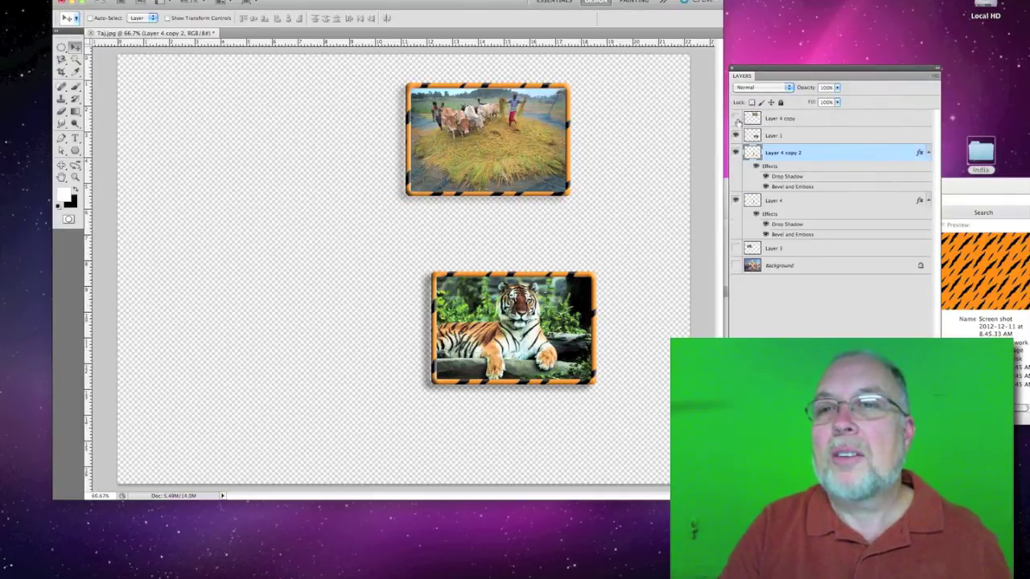
Hide Layer 4 copy and Layer 4, and merge the tiger image on Layer 1 with the Layer 4 copy 2 frame.
click(735, 119)
click(735, 199)
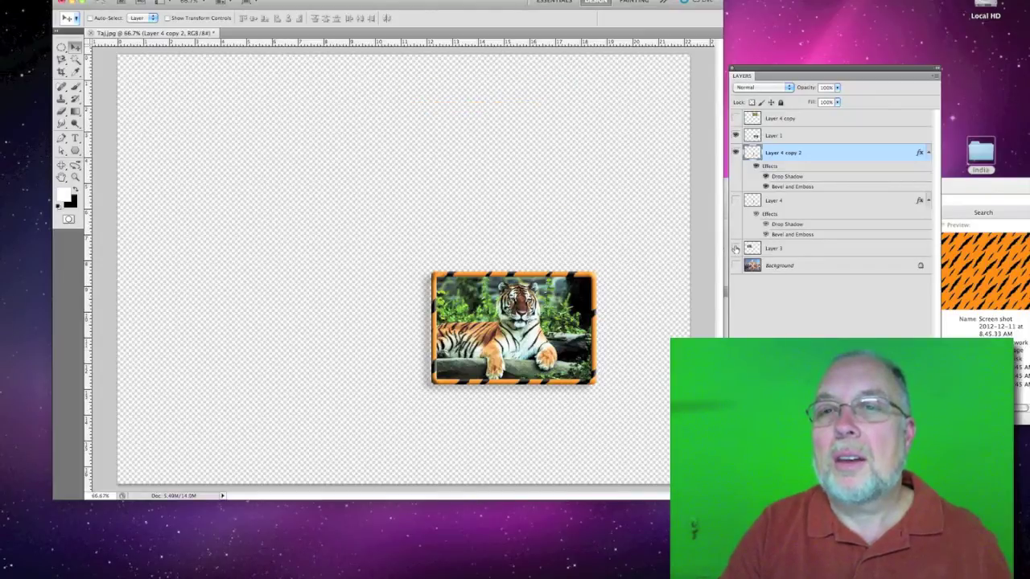
click(934, 76)
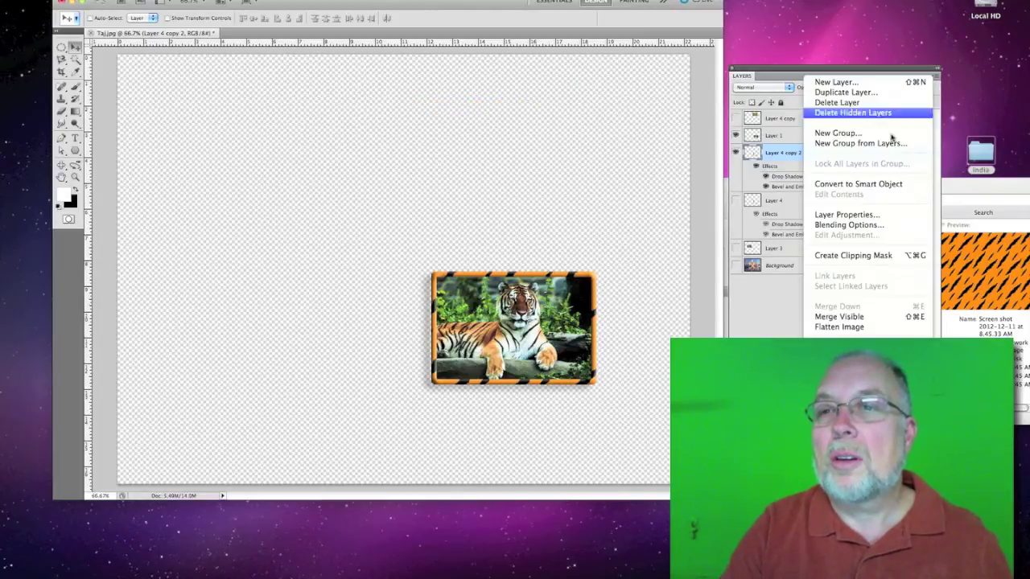
click(841, 316)
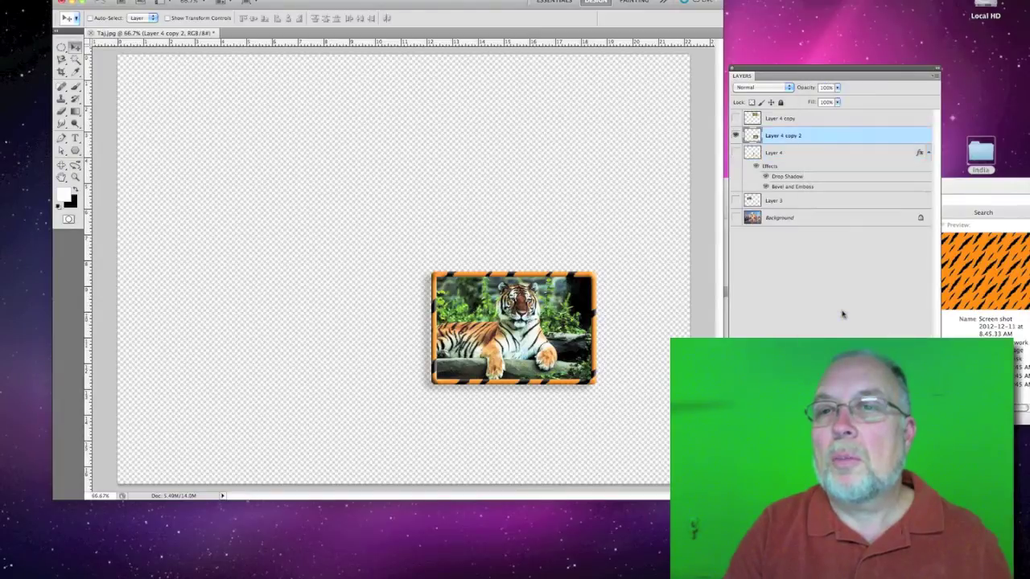
Show only Layer 4 and Layer 3, and fit the Layer 4 tiger-stripe frame exactly around the people image.
click(735, 118)
click(735, 118)
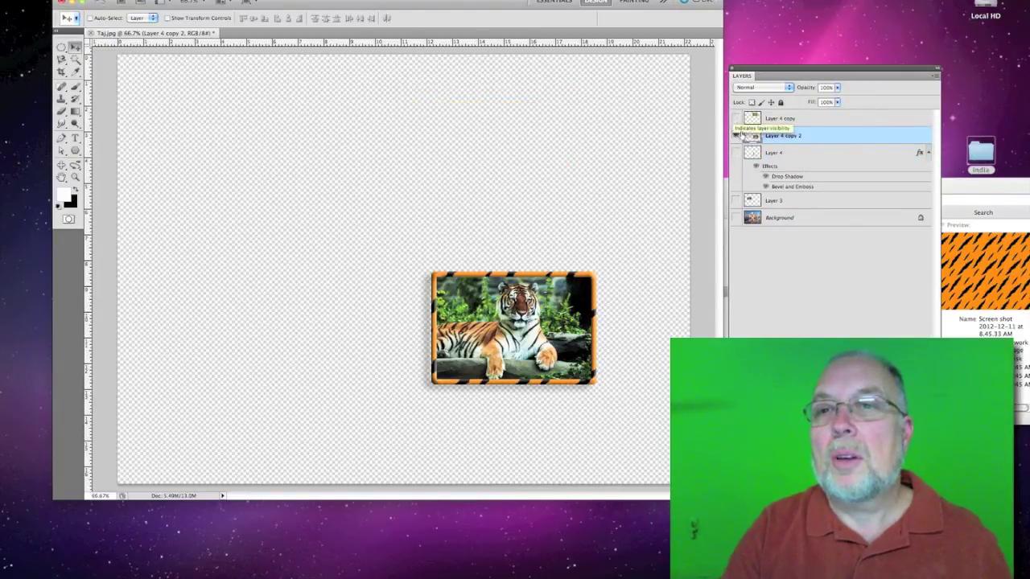
click(734, 135)
click(734, 152)
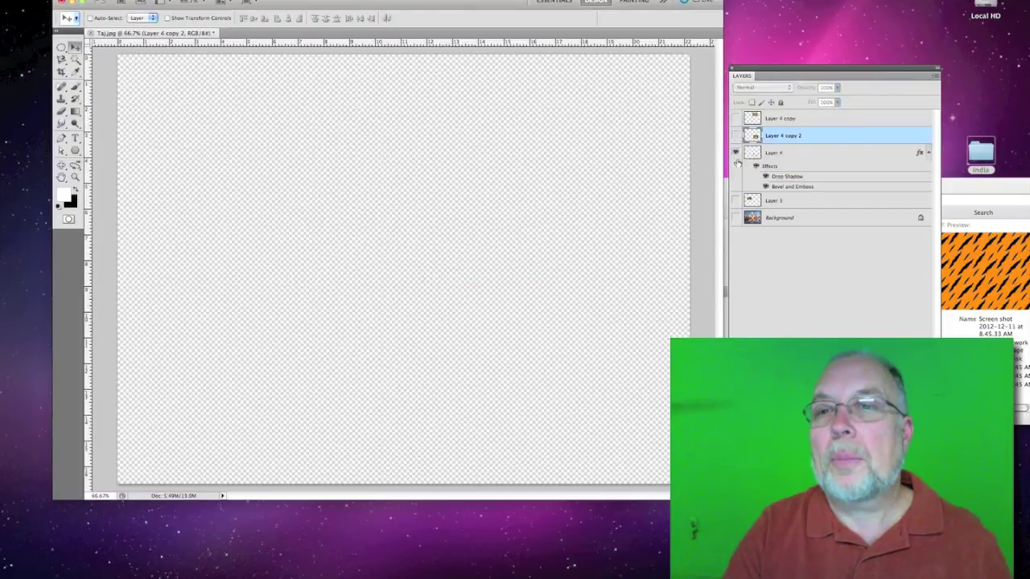
click(735, 200)
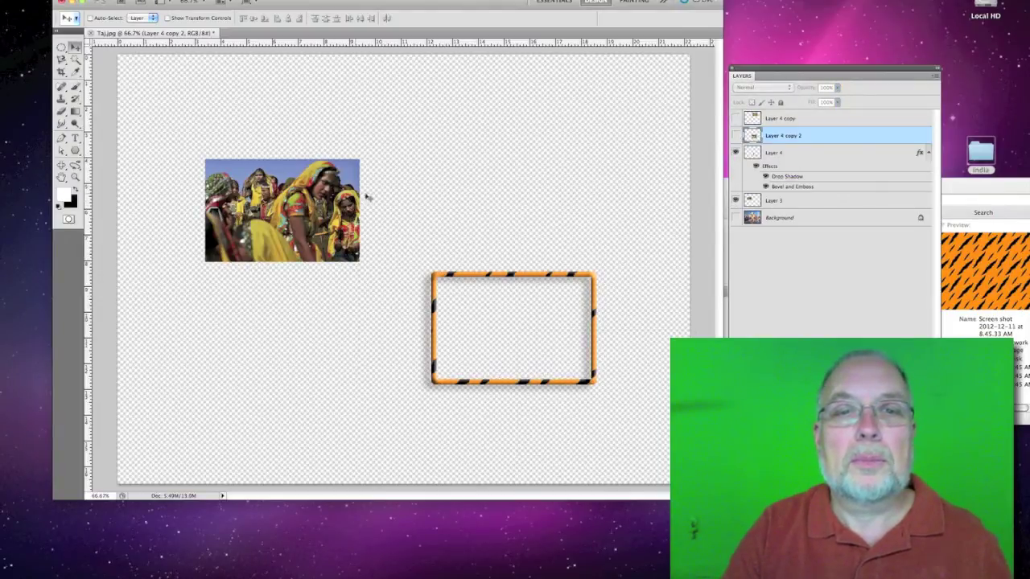
click(777, 151)
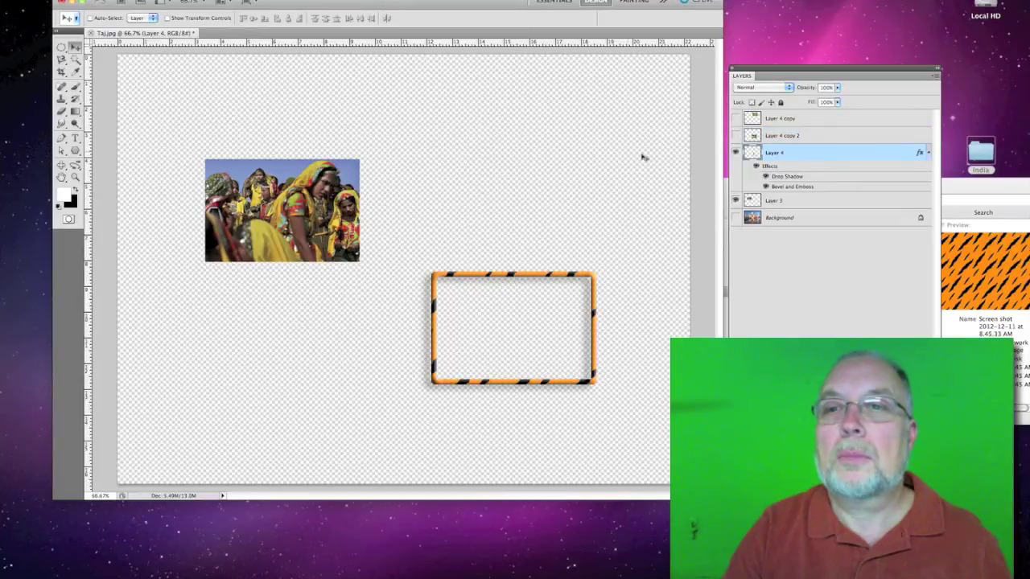
drag(547, 301, 267, 162)
key(Right)
key(Right)
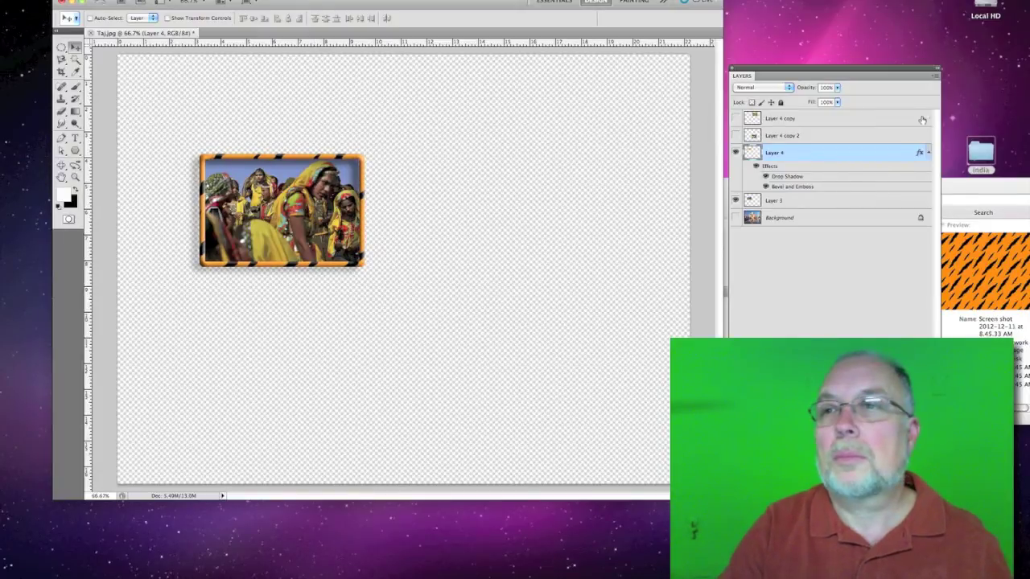
Merge the people image with its tiger-stripe frame, and make both other framed images and the Taj Mahal background visible again.
click(935, 78)
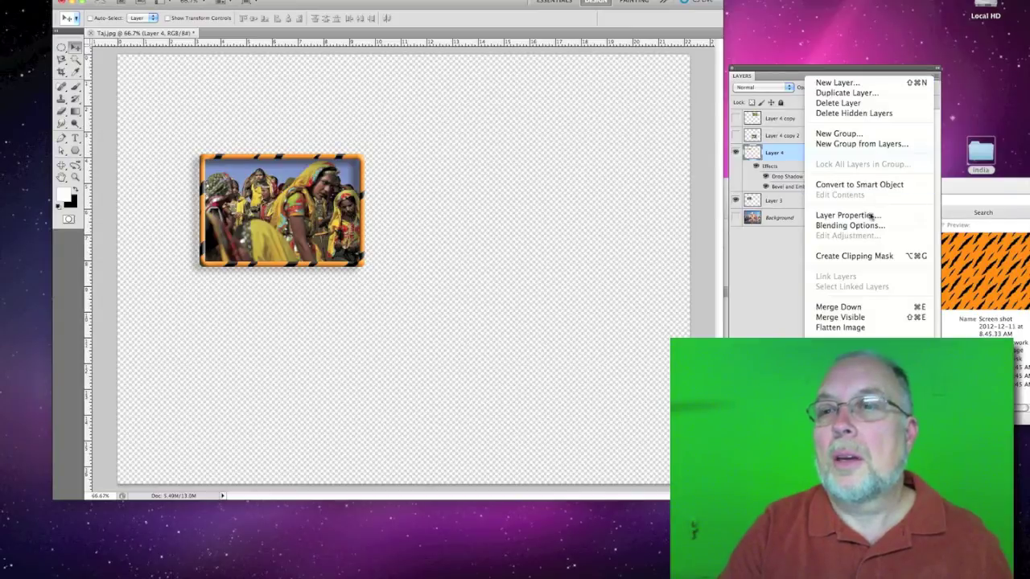
click(836, 319)
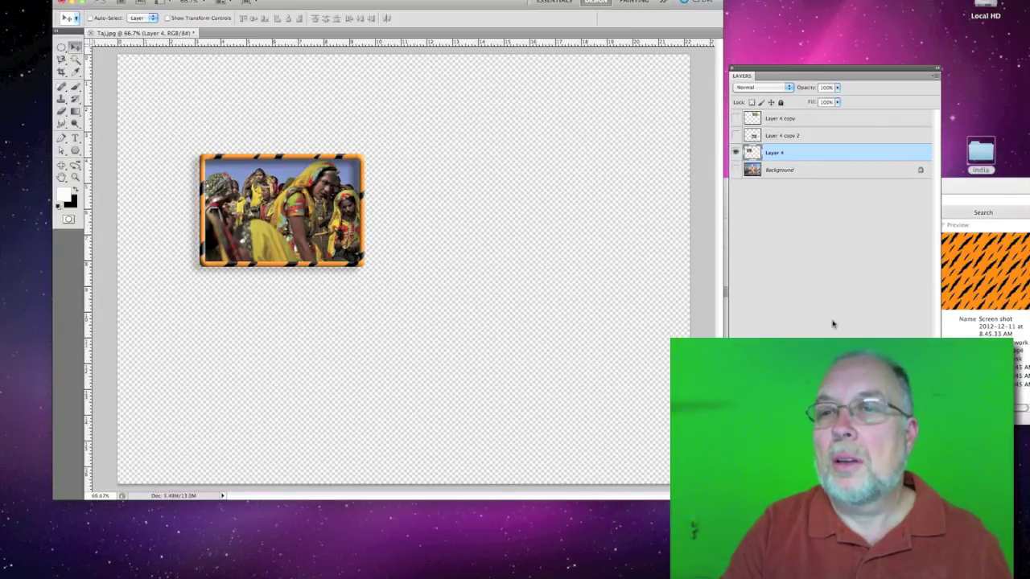
click(735, 135)
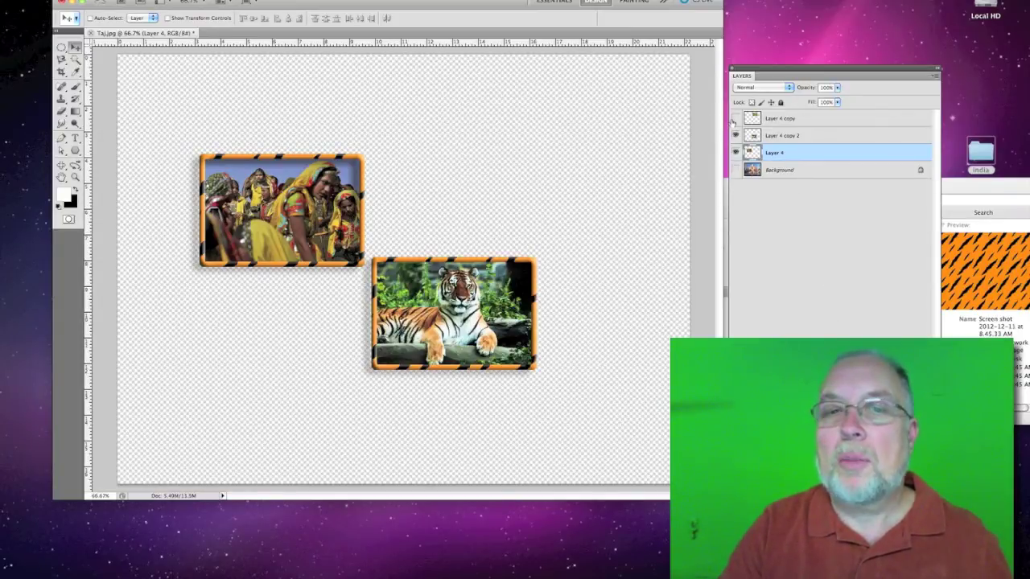
click(735, 118)
click(734, 170)
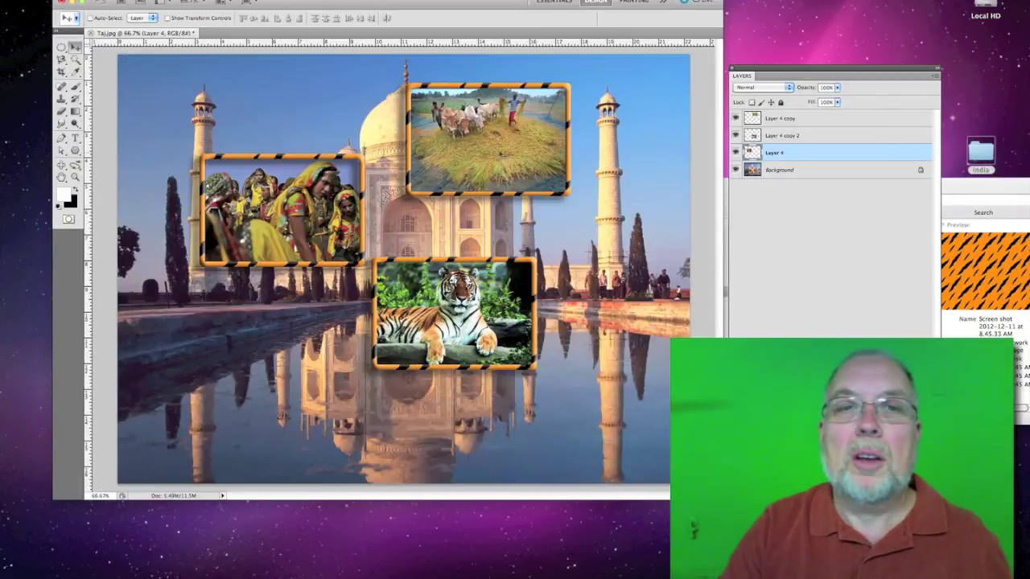
Arrange the framed images over the Taj Mahal photo: people at the lower left, tiger at the lower right, cattle at the upper left.
drag(480, 150, 713, 196)
drag(563, 241, 288, 368)
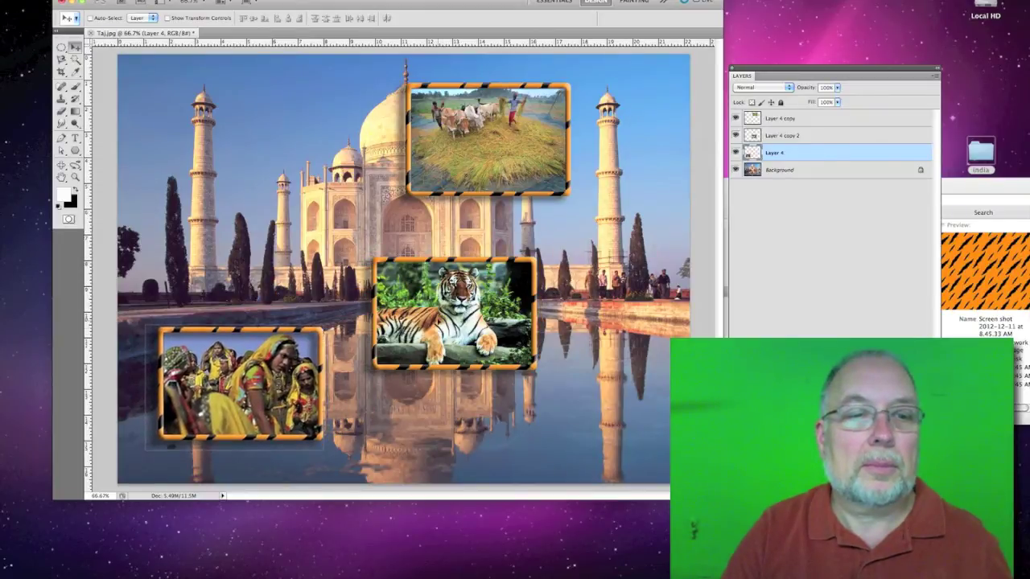
click(796, 135)
drag(455, 314, 565, 390)
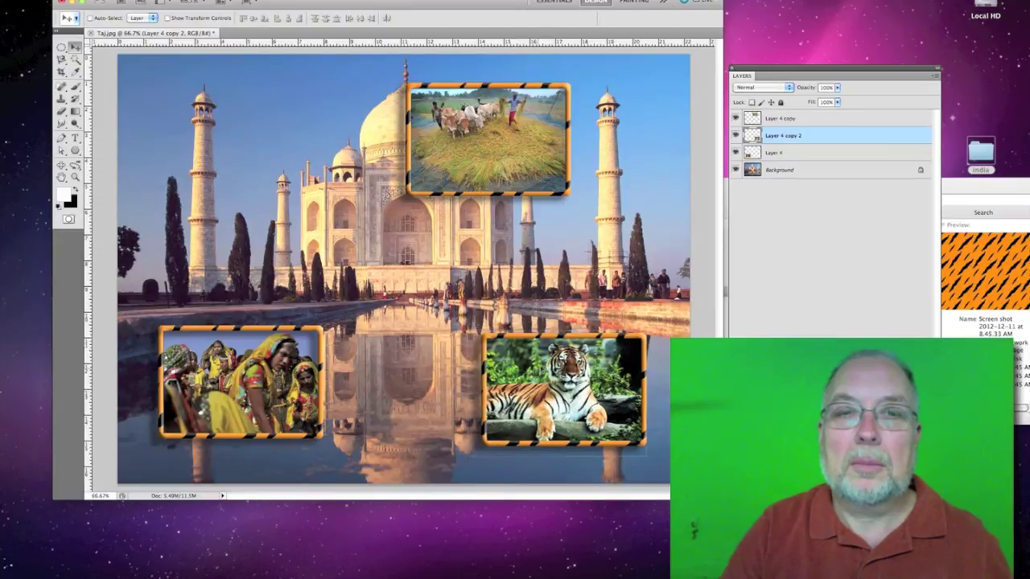
click(791, 122)
drag(537, 142, 296, 134)
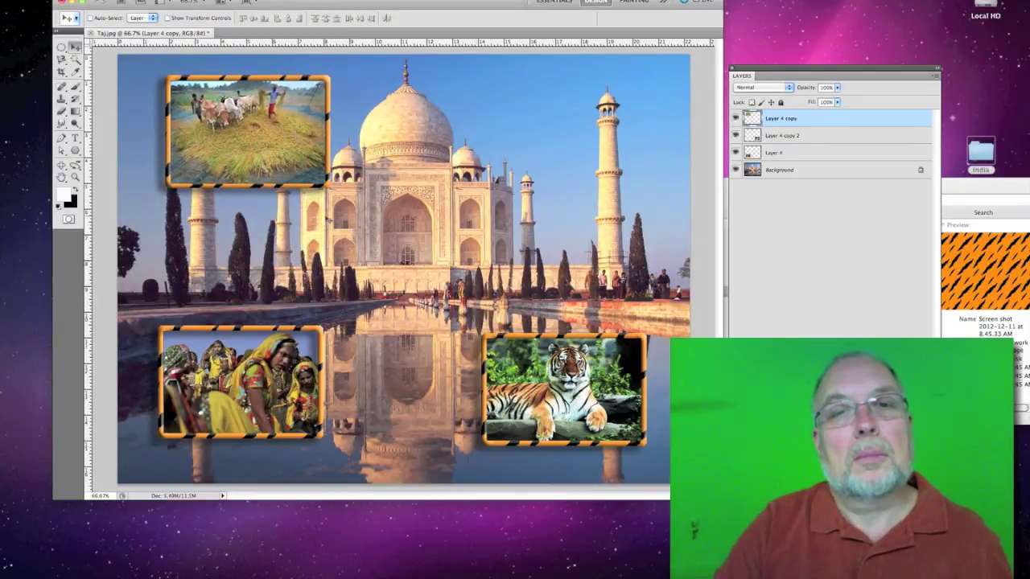
Activate the Type tool and set its font to Ayosmonika.
click(77, 139)
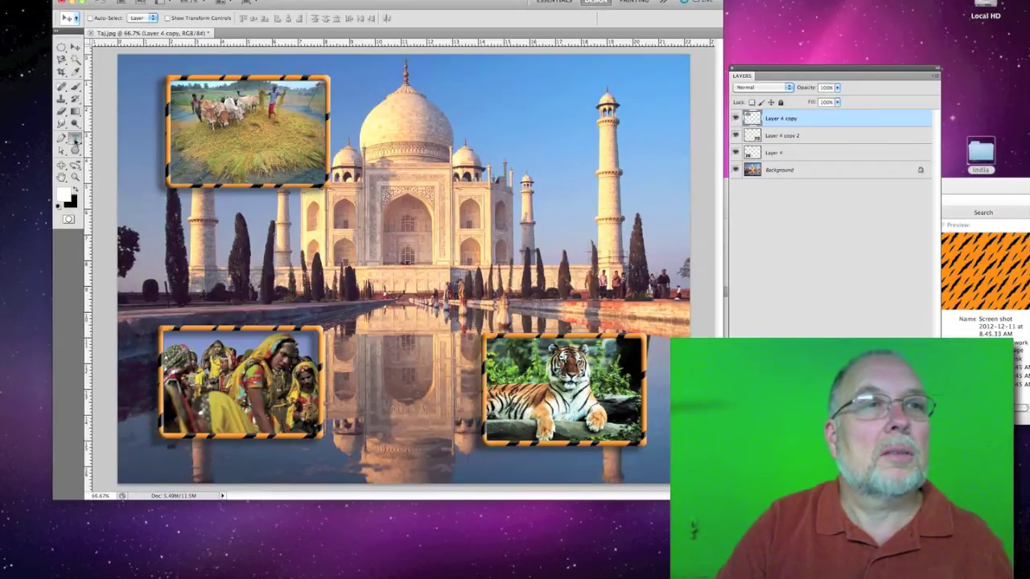
click(75, 140)
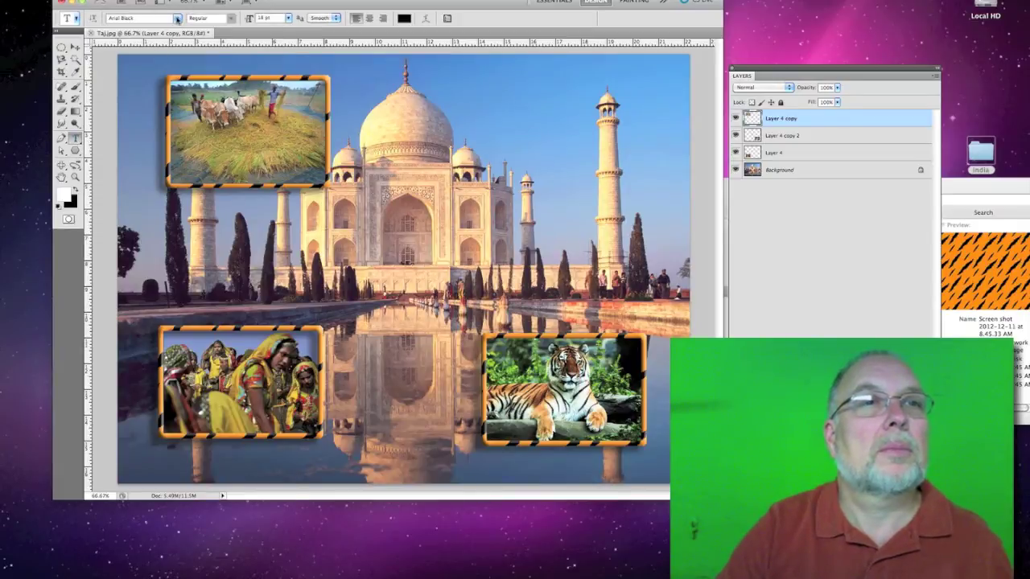
click(177, 18)
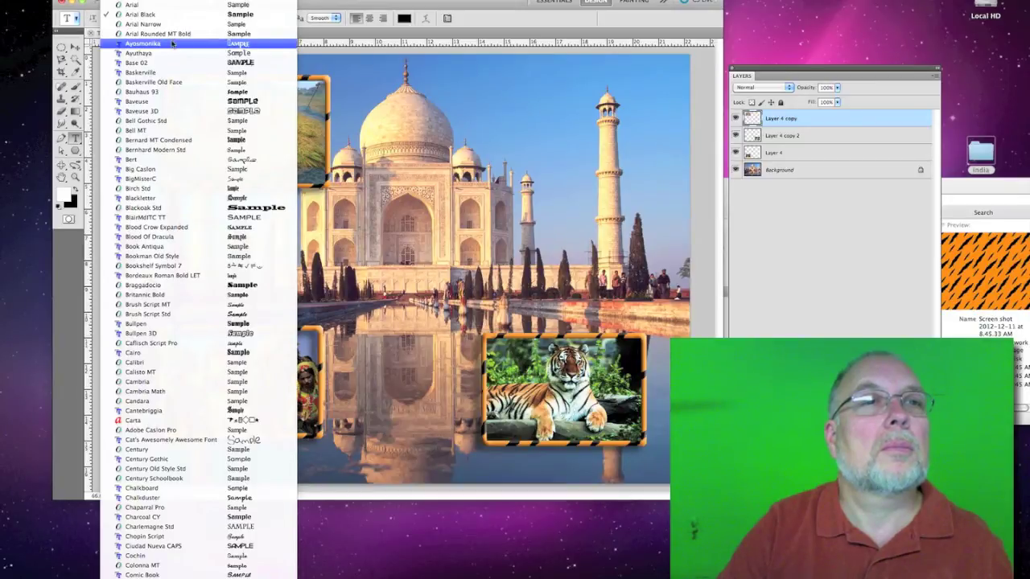
click(172, 43)
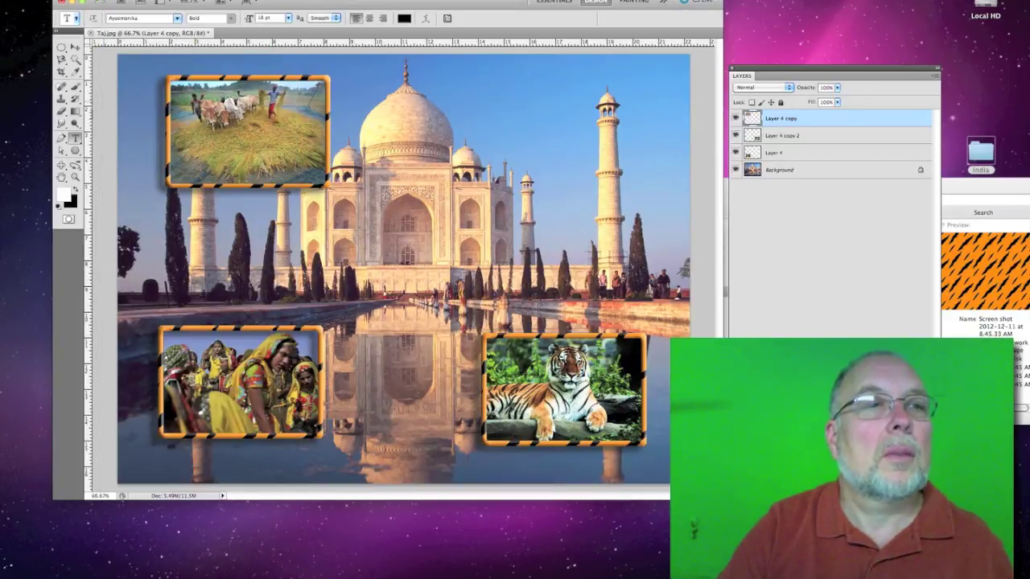
Set the text colour to a pale yellow sampled from the Taj Mahal dome, and start a 72 pt text there.
click(404, 18)
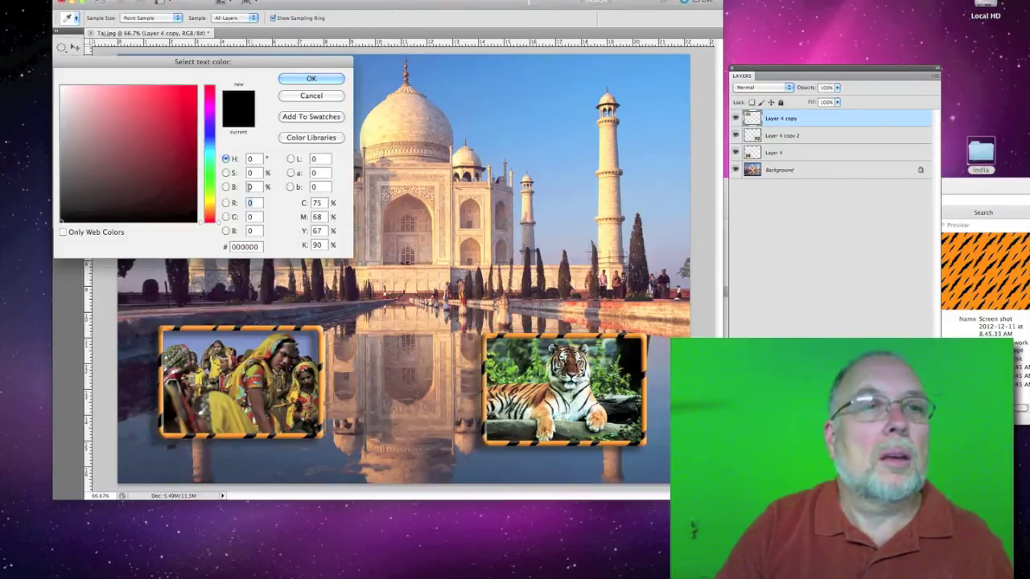
click(382, 131)
click(311, 79)
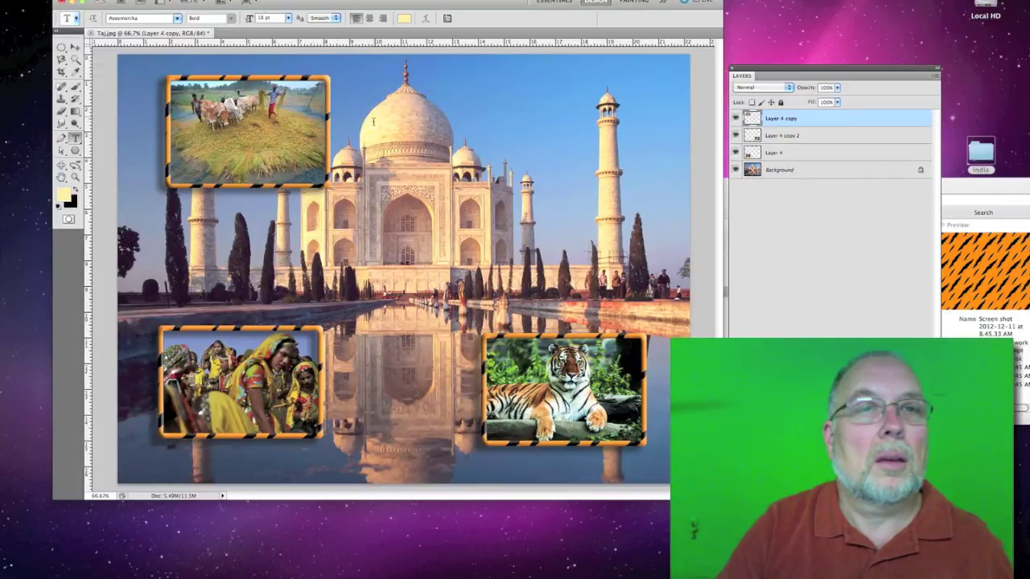
click(378, 132)
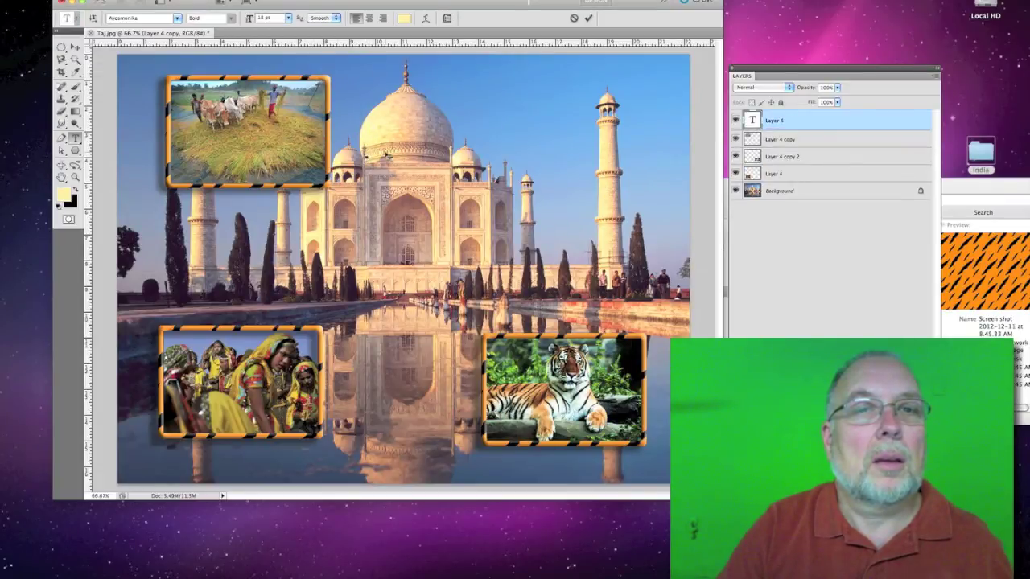
click(288, 21)
click(287, 177)
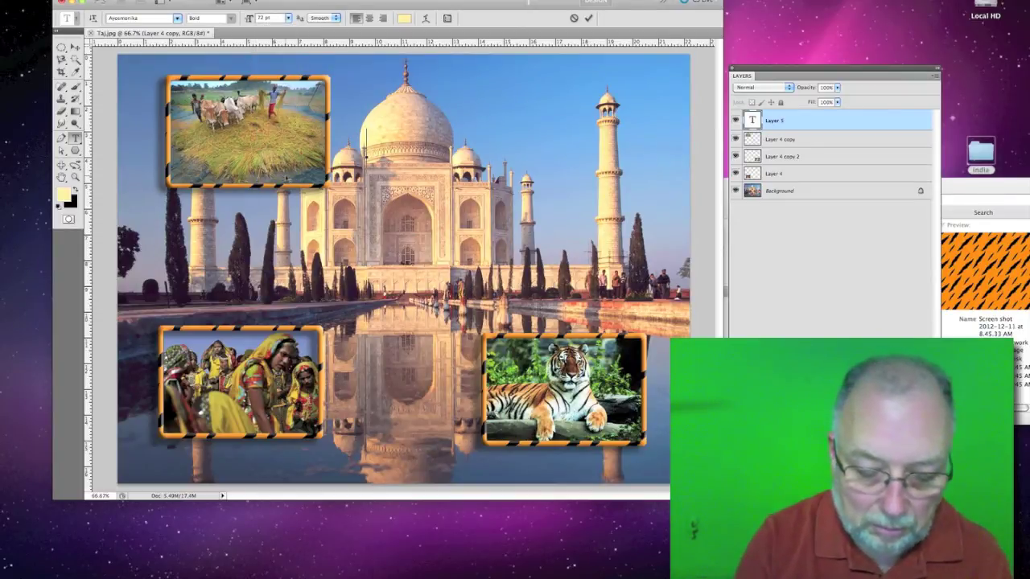
Enter the India title text over the Taj Mahal dome and retype its first letter.
text(Incredi)
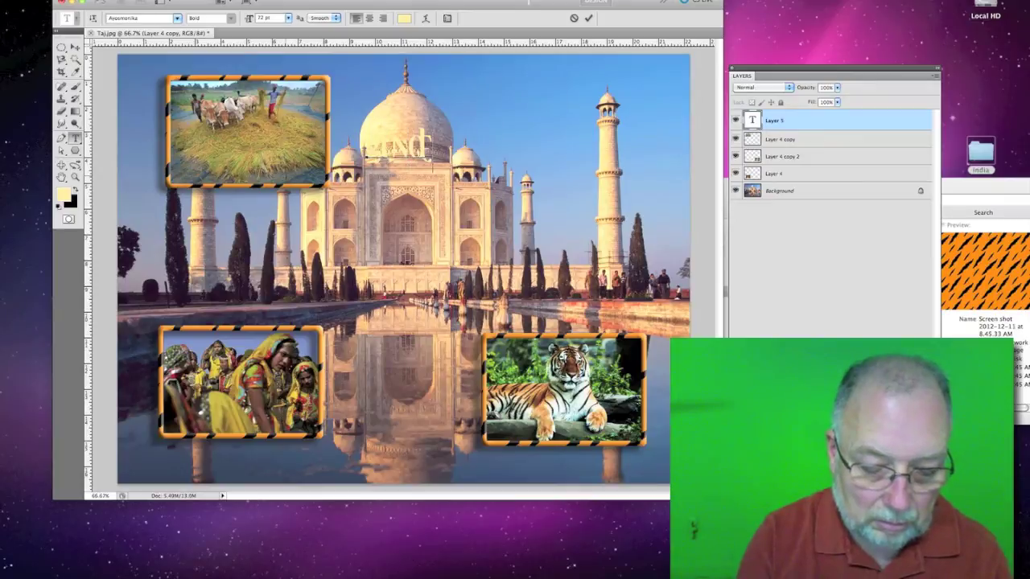
text(ble)
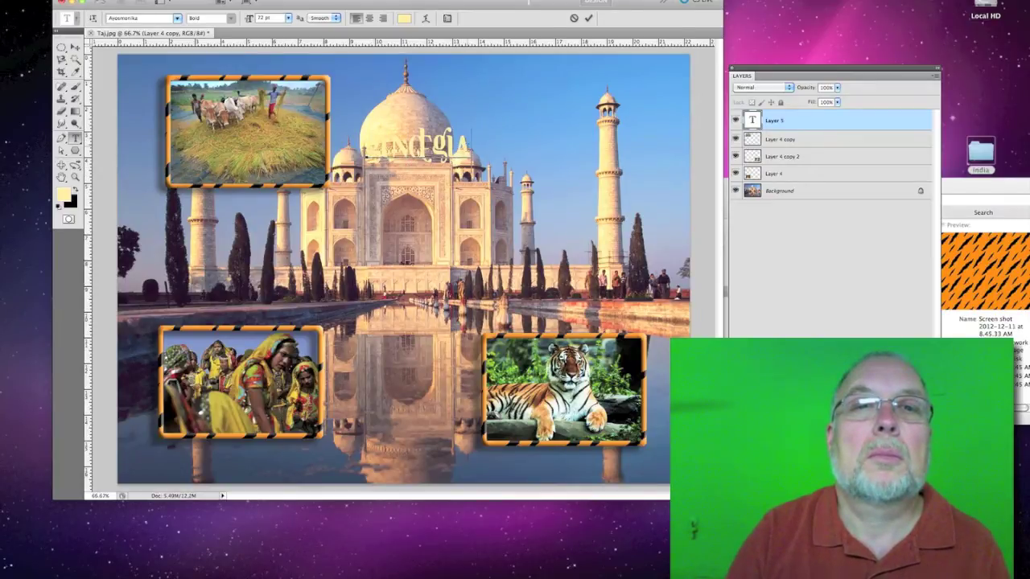
key(Home)
key(shift+Right)
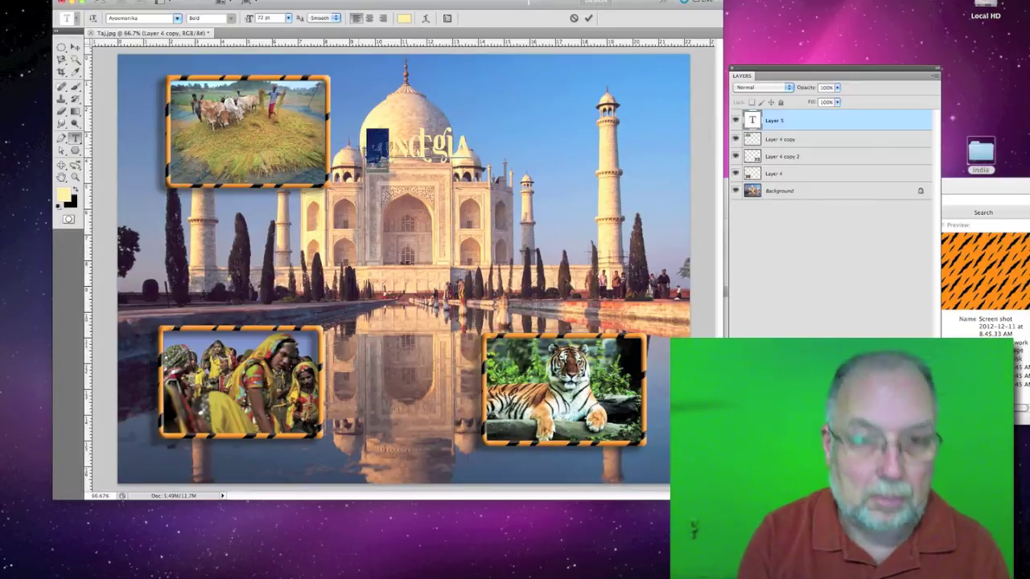
text(I)
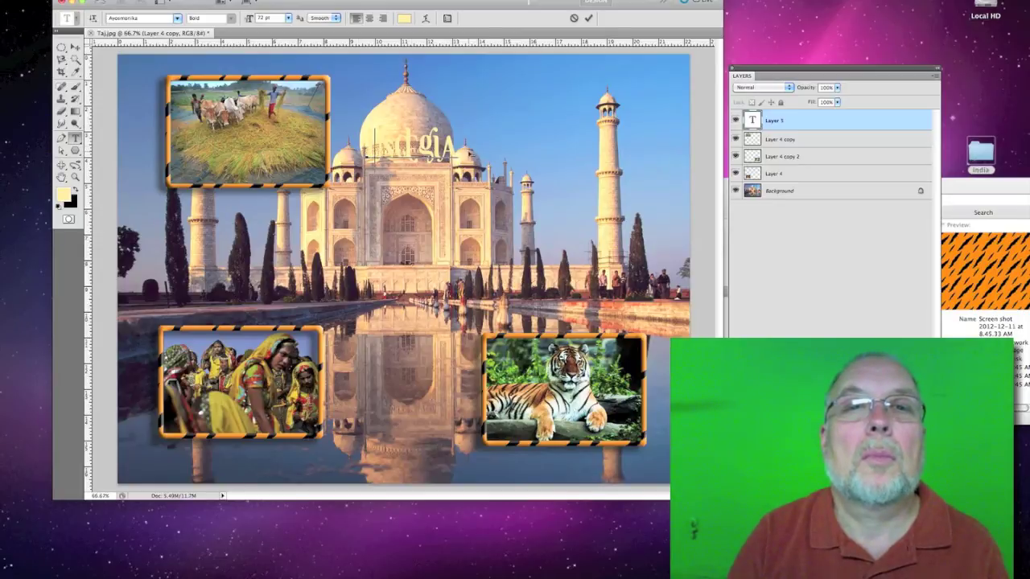
Set the font size of the whole title to 272 pt.
drag(459, 149, 346, 149)
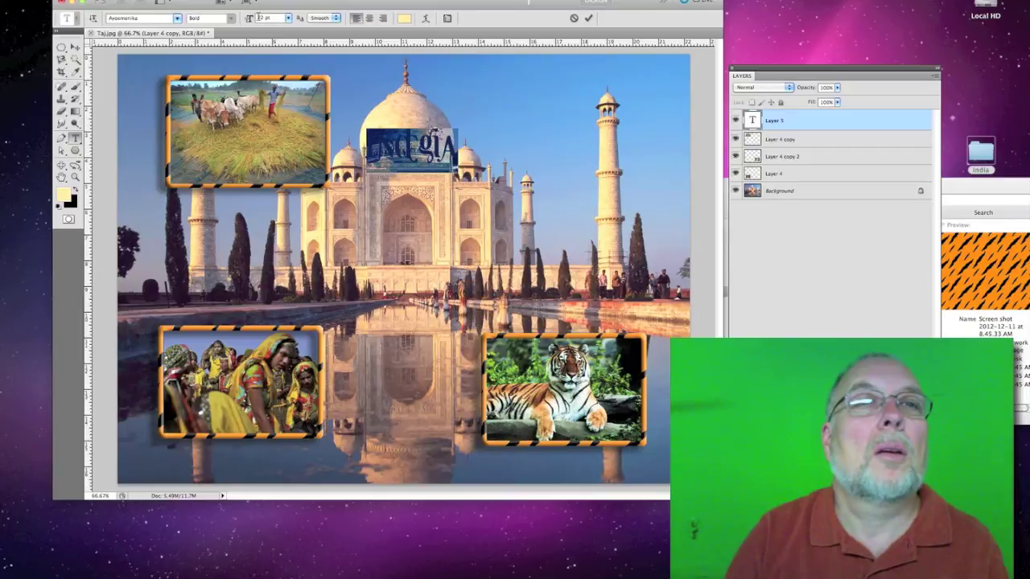
text(72)
key(Return)
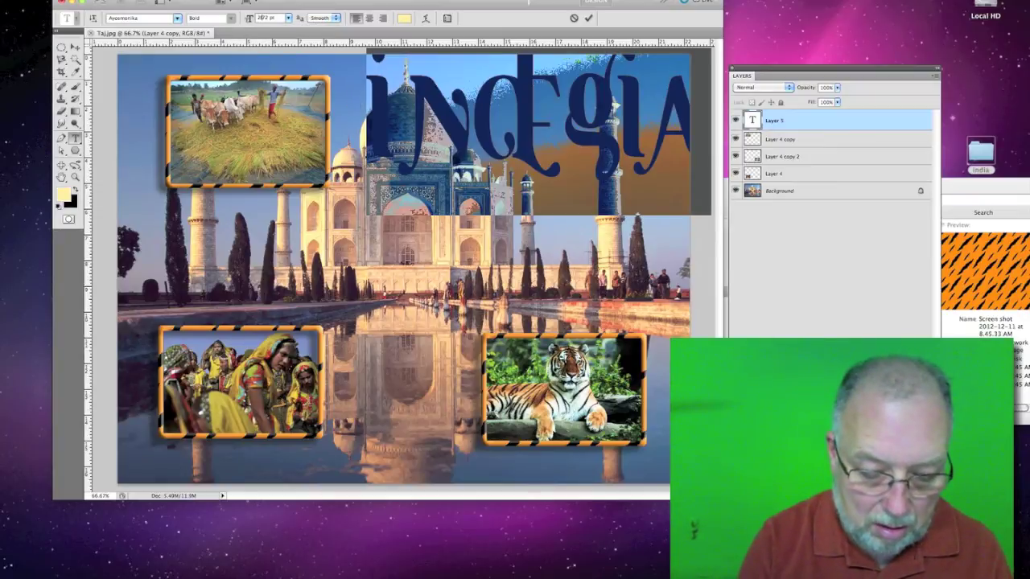
text(2Ind)
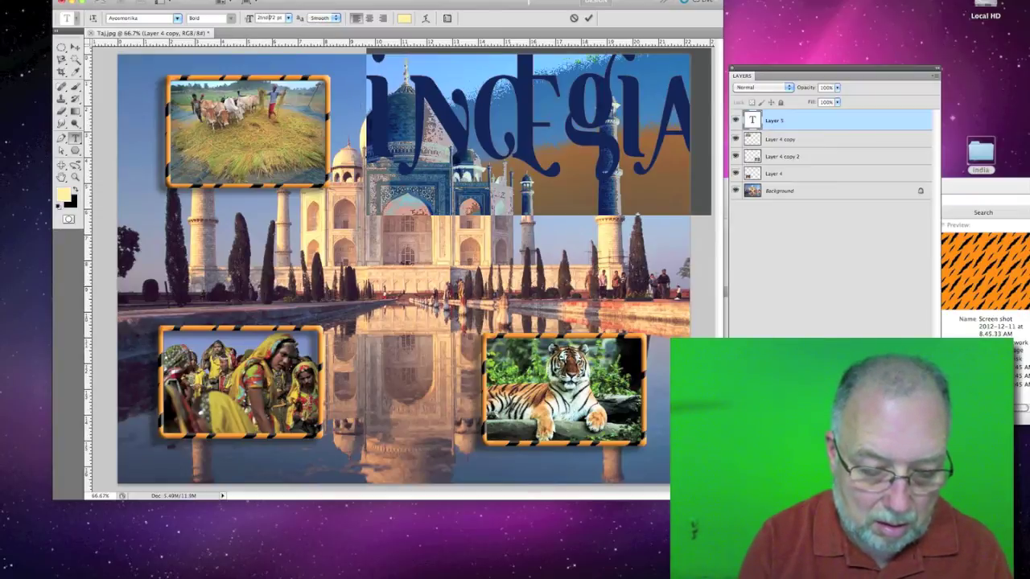
text(ia)
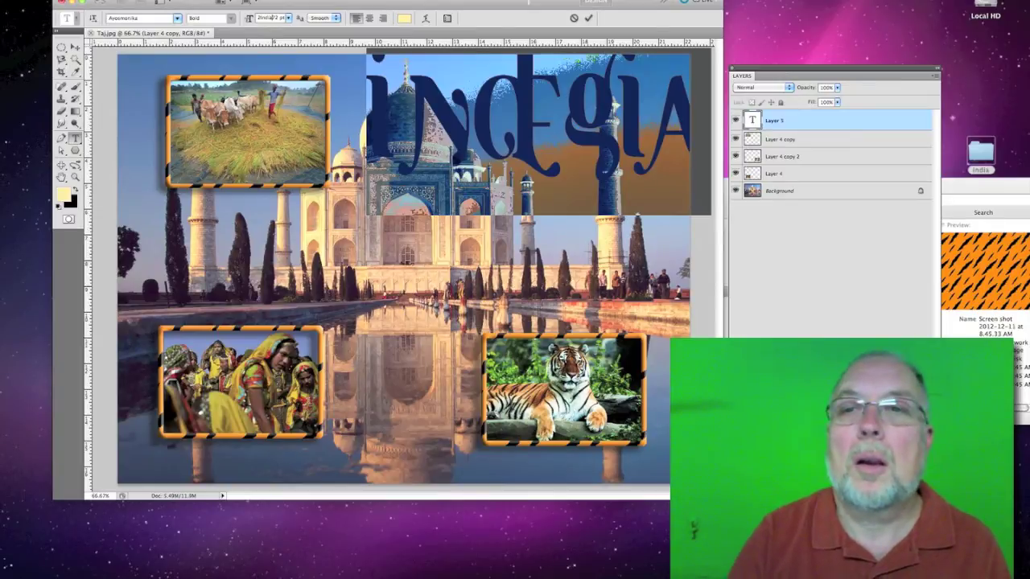
key(Return)
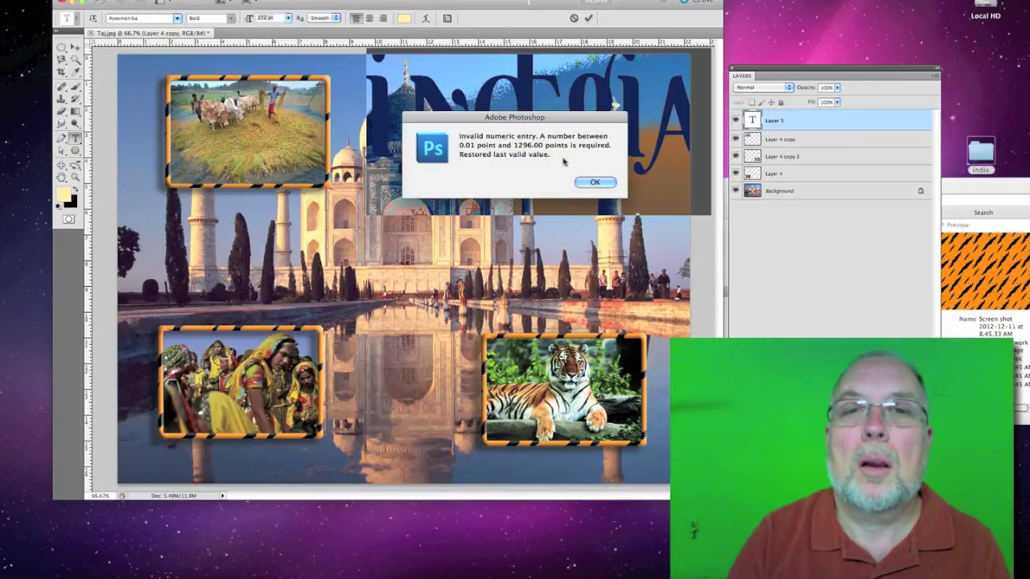
click(587, 182)
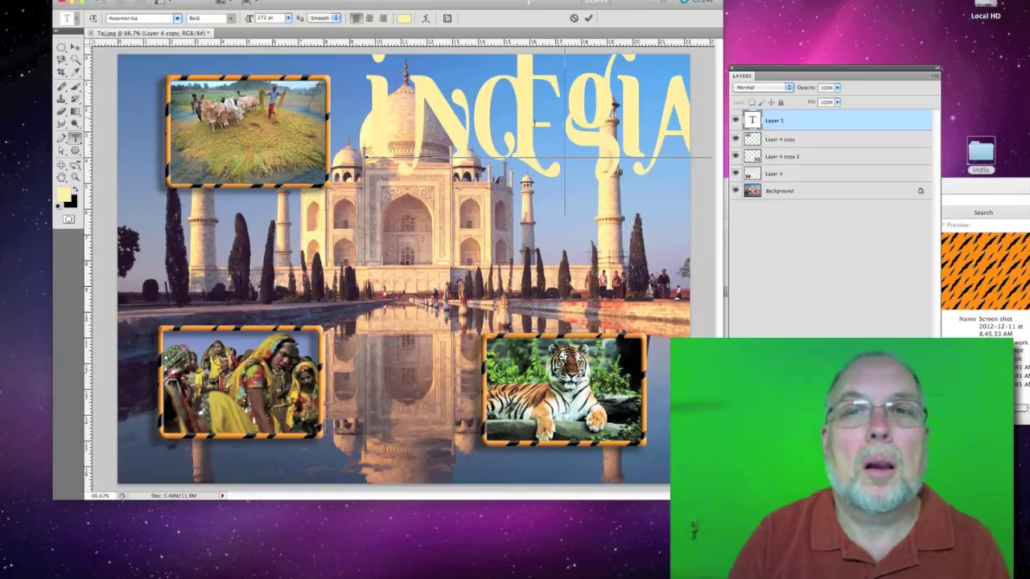
Correct the title to read India by replacing the ornate middle letters with a plain d and removing the extra g, and move it slightly down.
drag(523, 124, 475, 124)
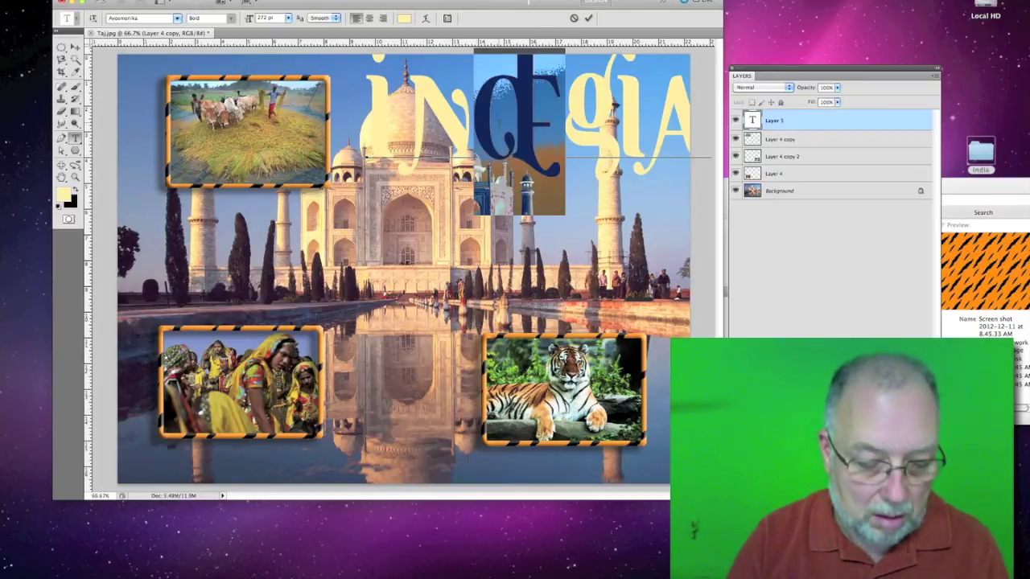
text(d)
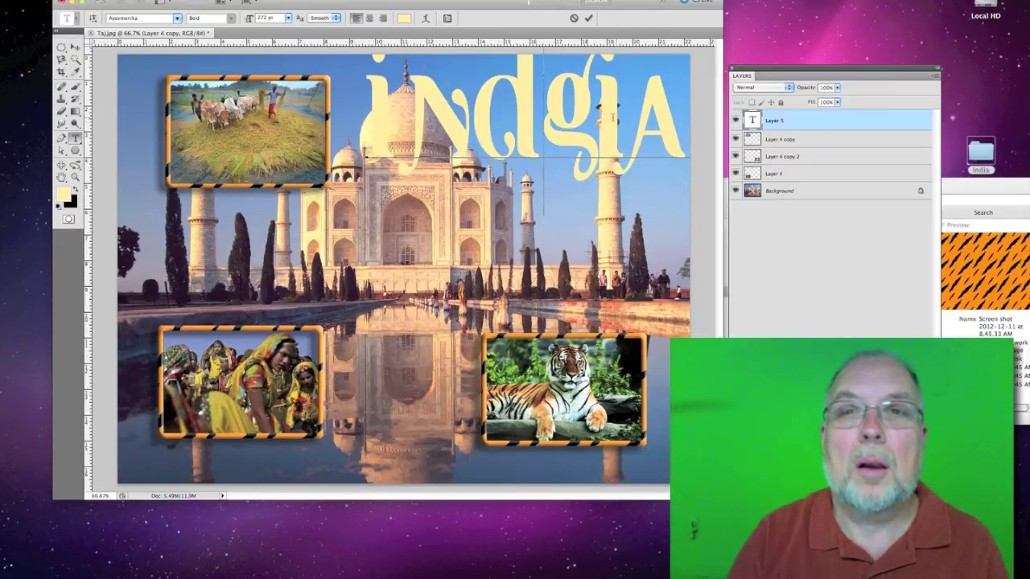
key(shift+Right)
key(shift+Right)
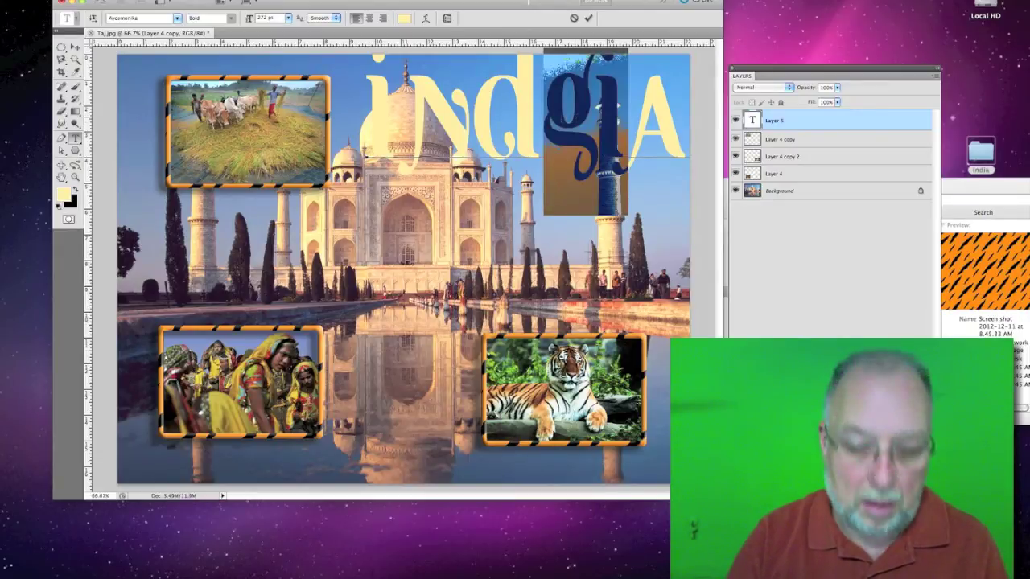
key(BackSpace)
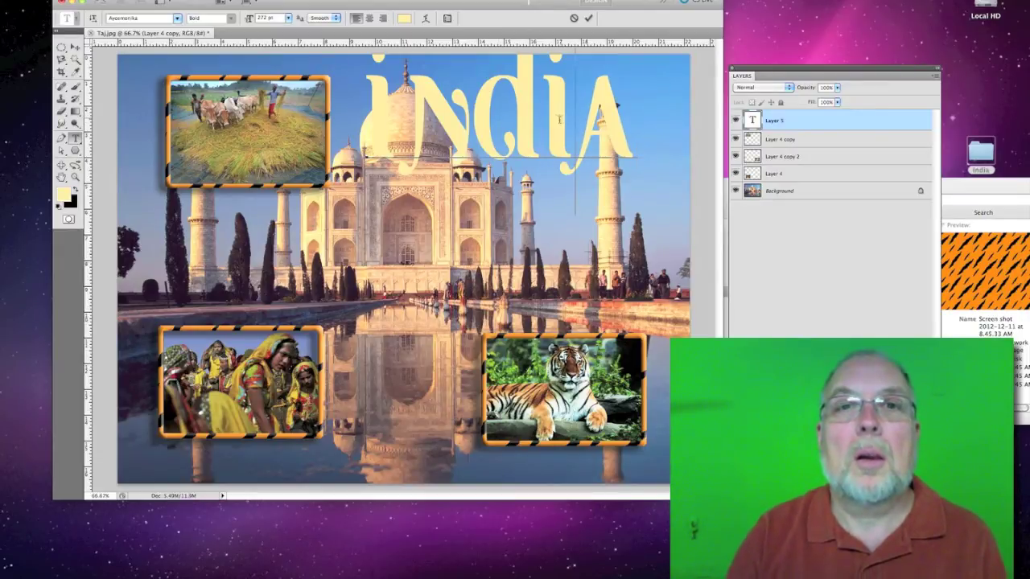
click(74, 47)
drag(428, 98, 425, 128)
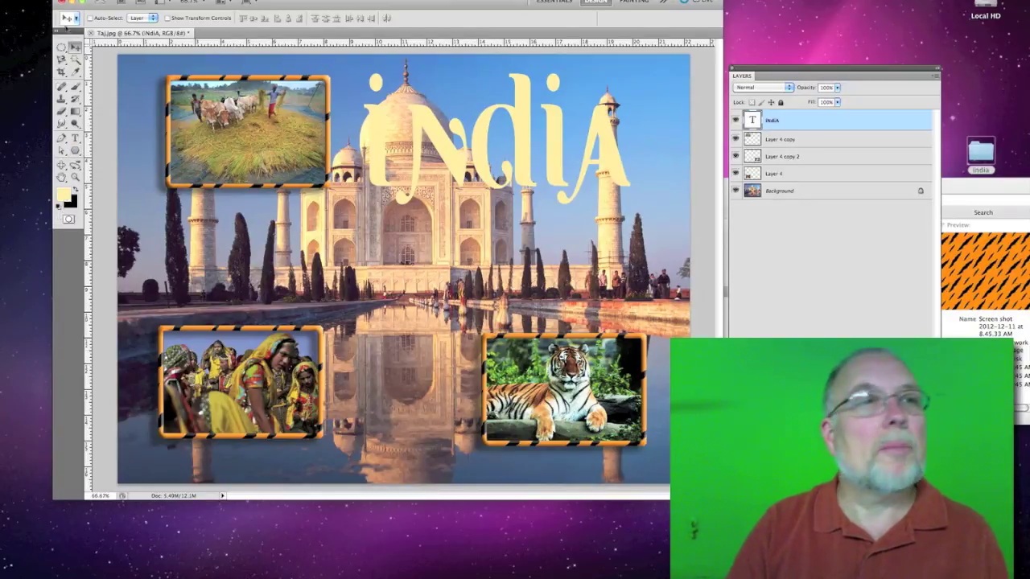
Give the India title a thin black outside stroke and a drop shadow.
click(75, 139)
click(390, 148)
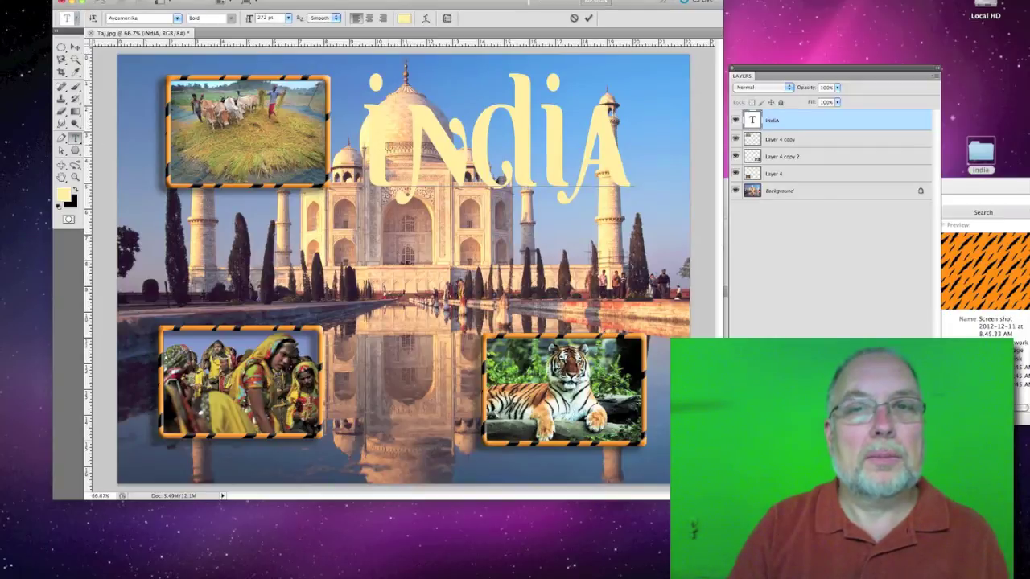
key(super+a)
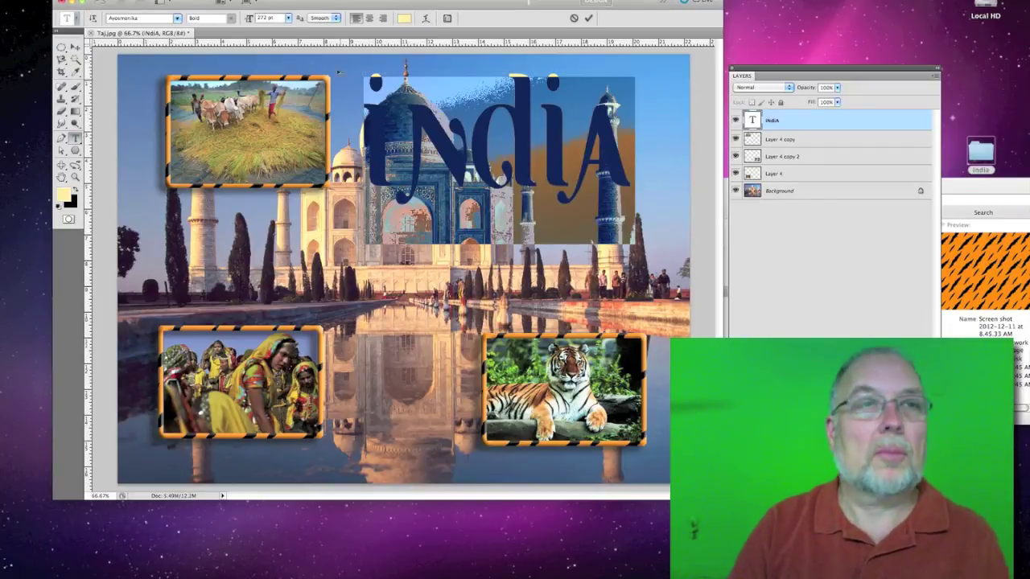
click(173, 0)
mouse_move(178, 38)
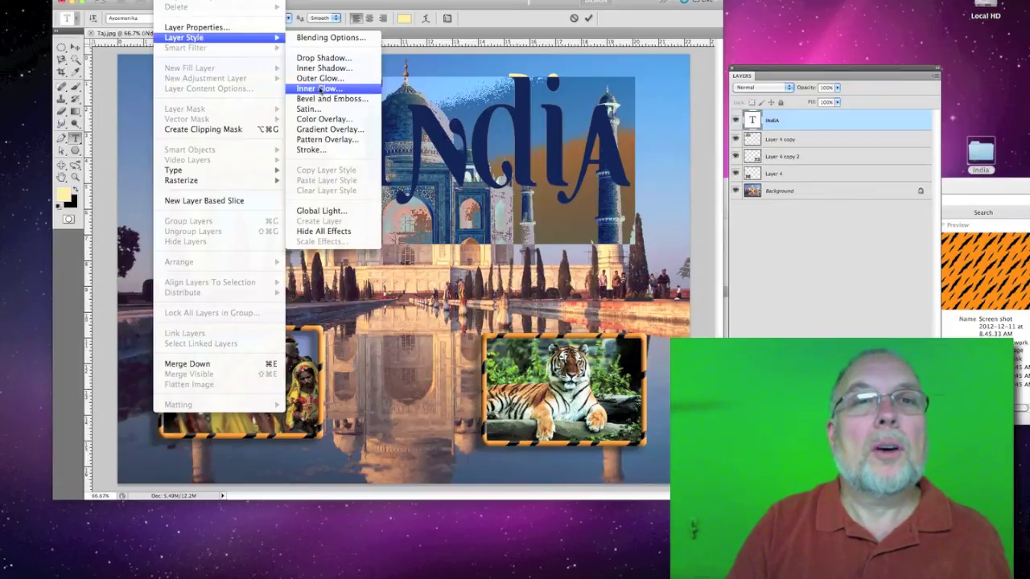
click(322, 150)
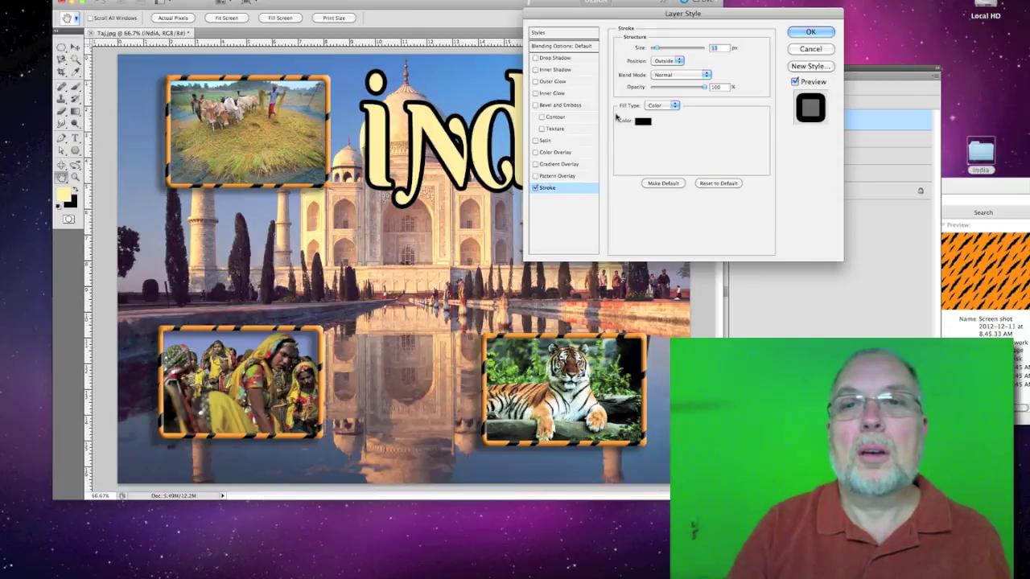
drag(661, 50, 654, 49)
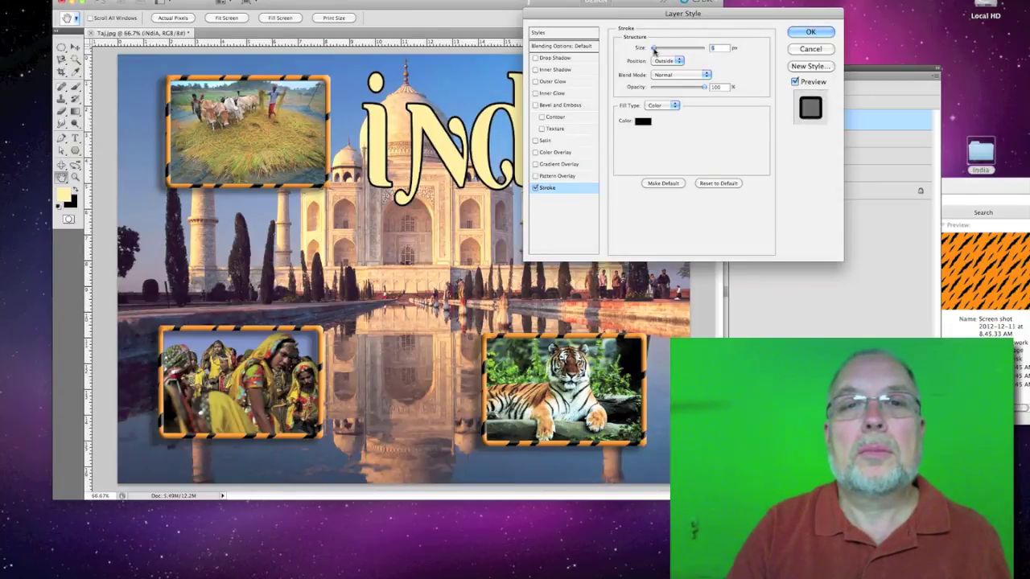
click(536, 59)
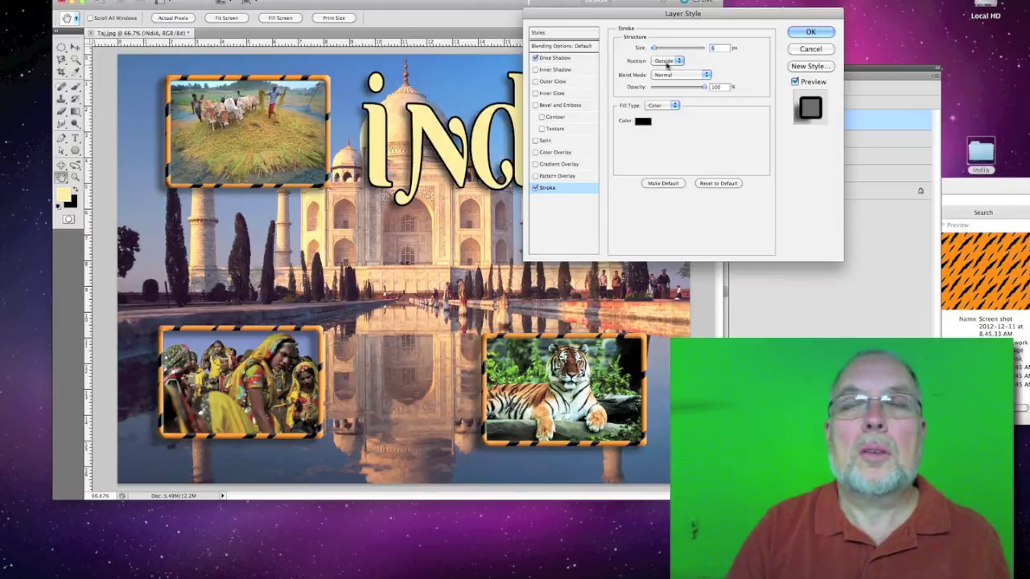
click(802, 30)
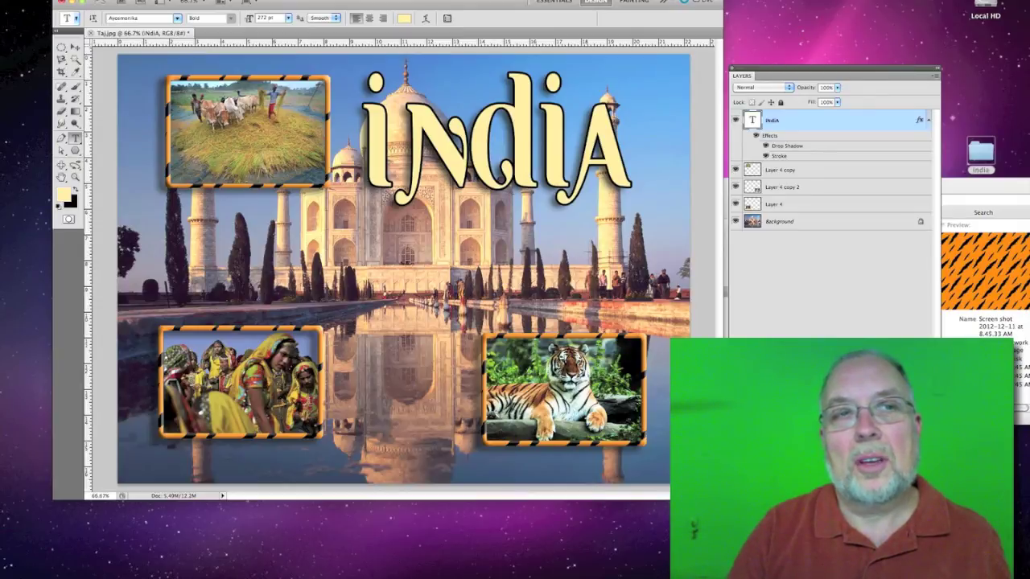
Resize the whole image to a document width of 6 inches with proportions constrained.
click(141, 2)
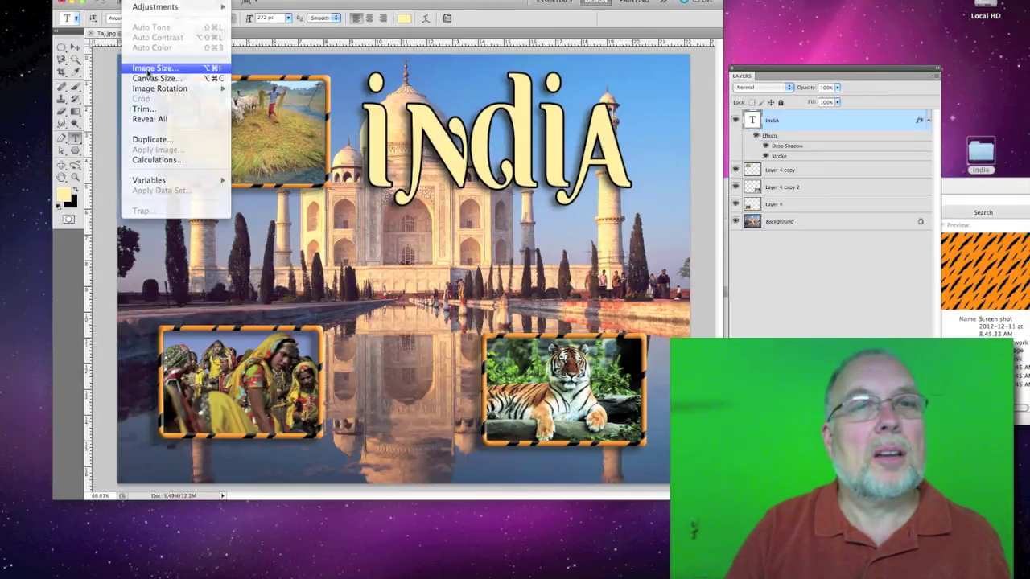
click(148, 70)
double_click(182, 105)
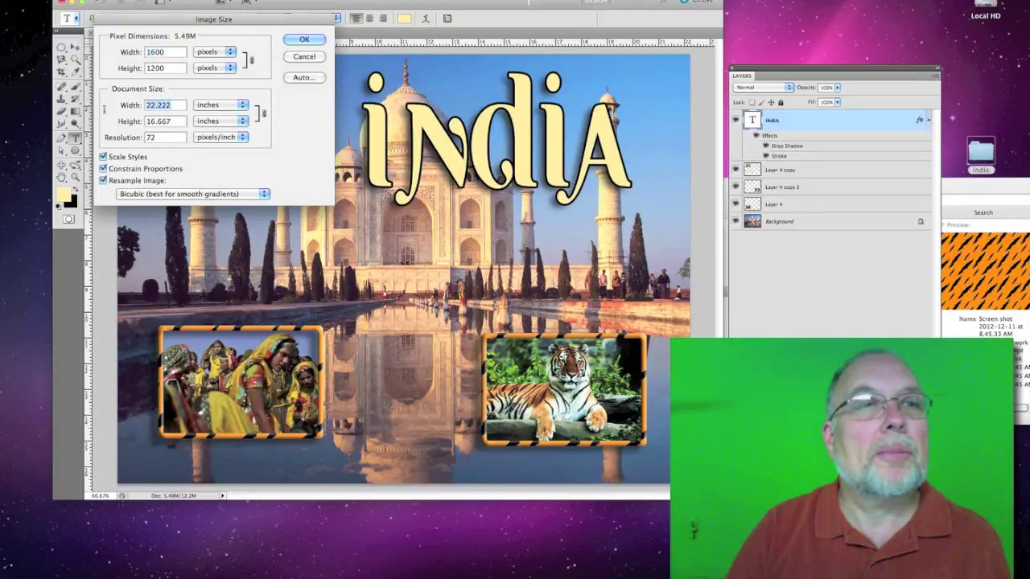
text(6)
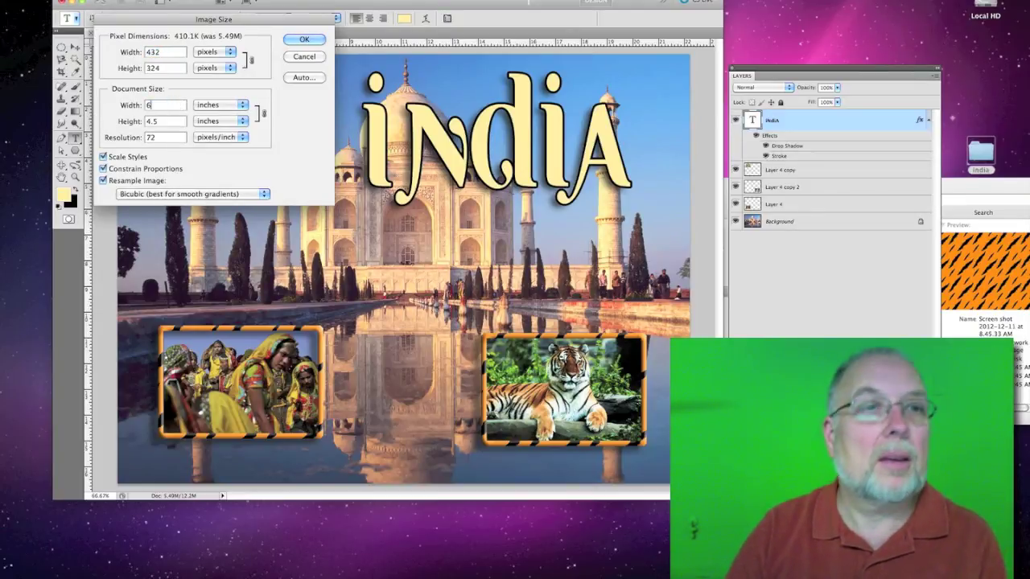
click(305, 40)
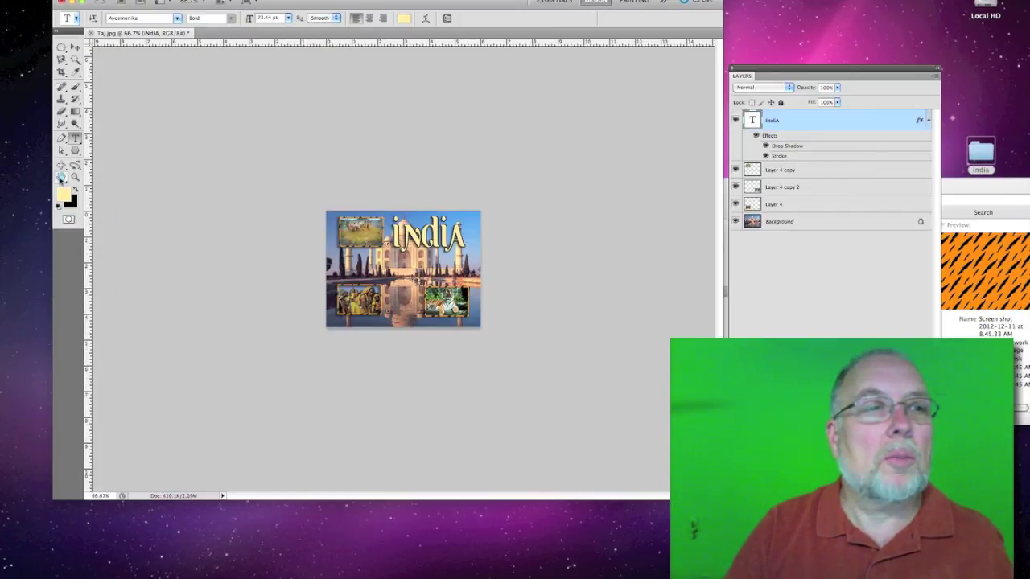
double_click(62, 177)
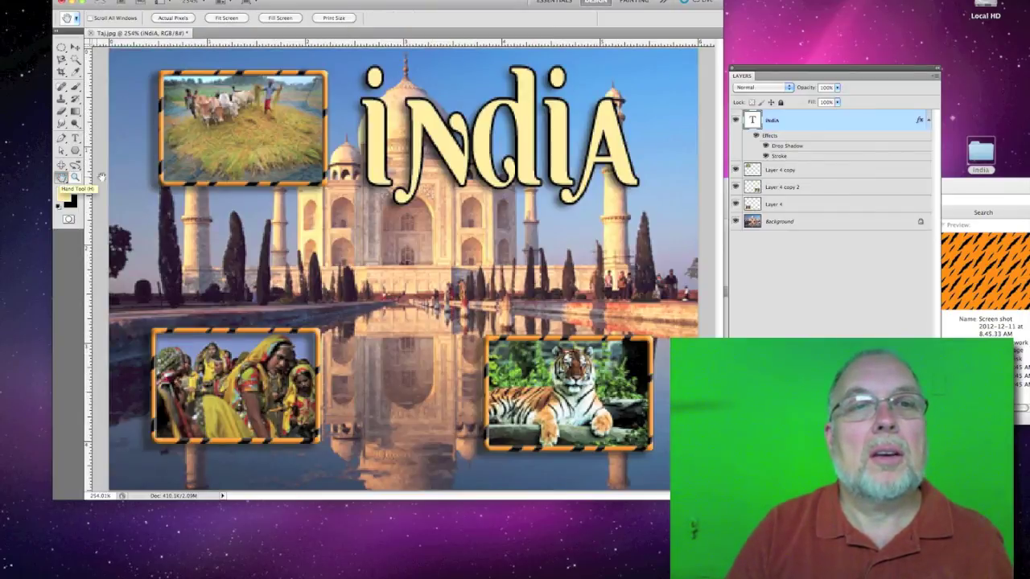